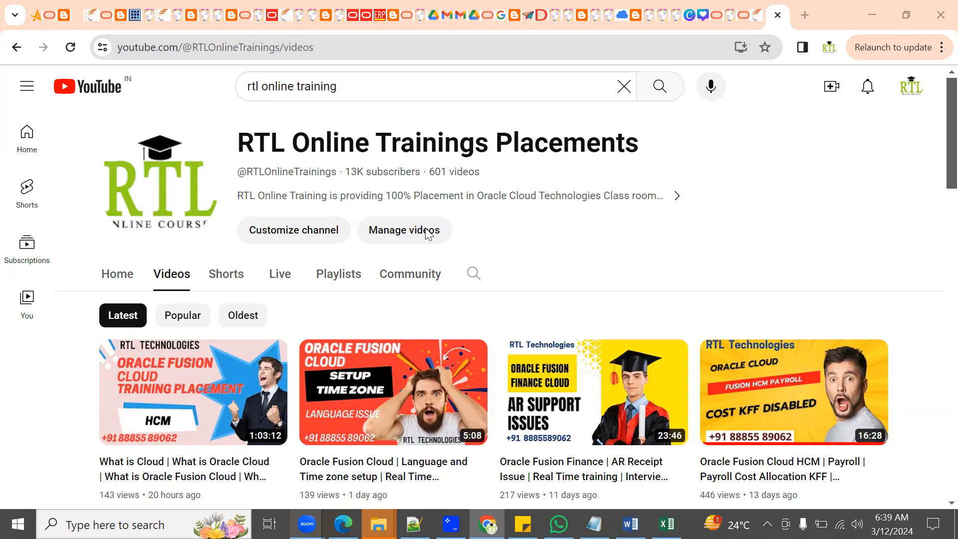
# Step: Switch to Notepad++ and review the class notes on ERP vendors and the Fusion HCM modules and jobs
pyautogui.click(414, 524)
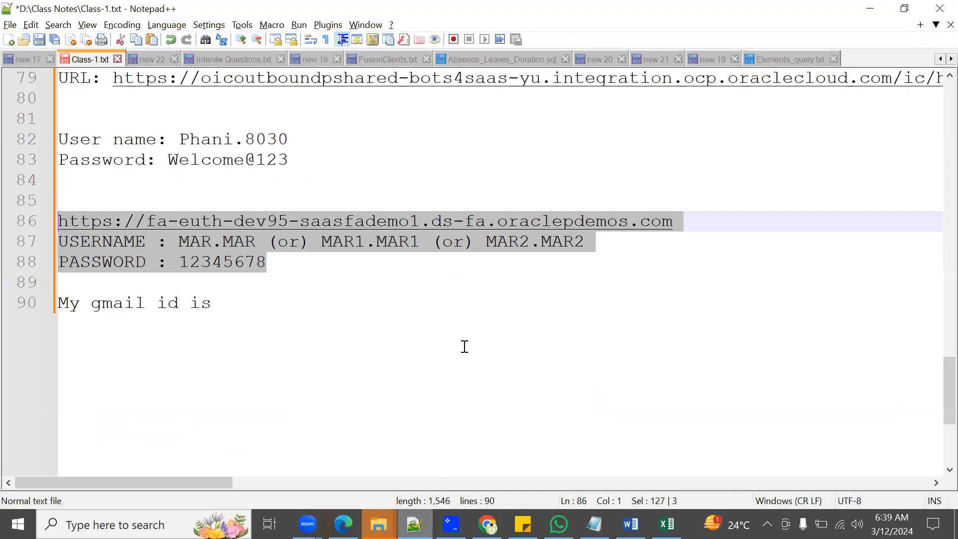
pyautogui.click(409, 309)
pyautogui.scroll(6, 382, 333)
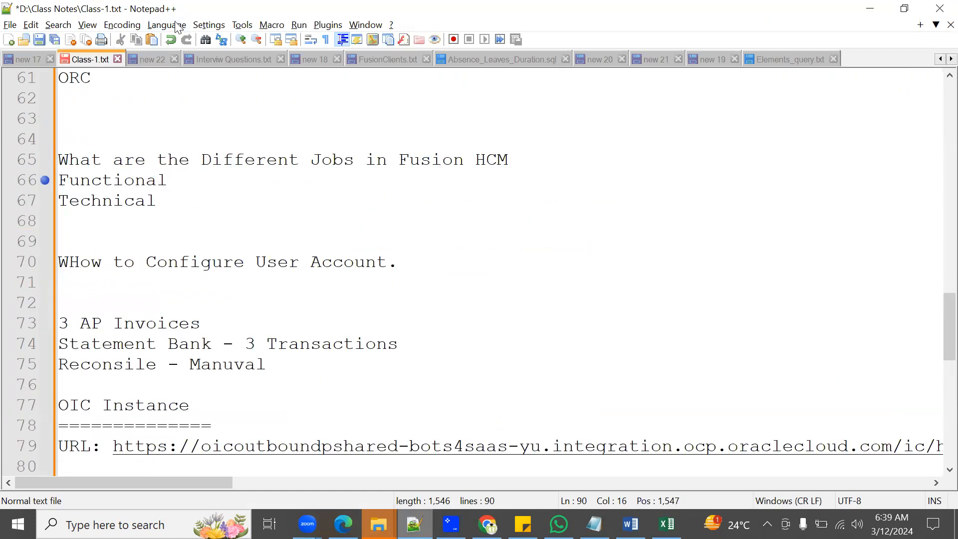
pyautogui.click(151, 60)
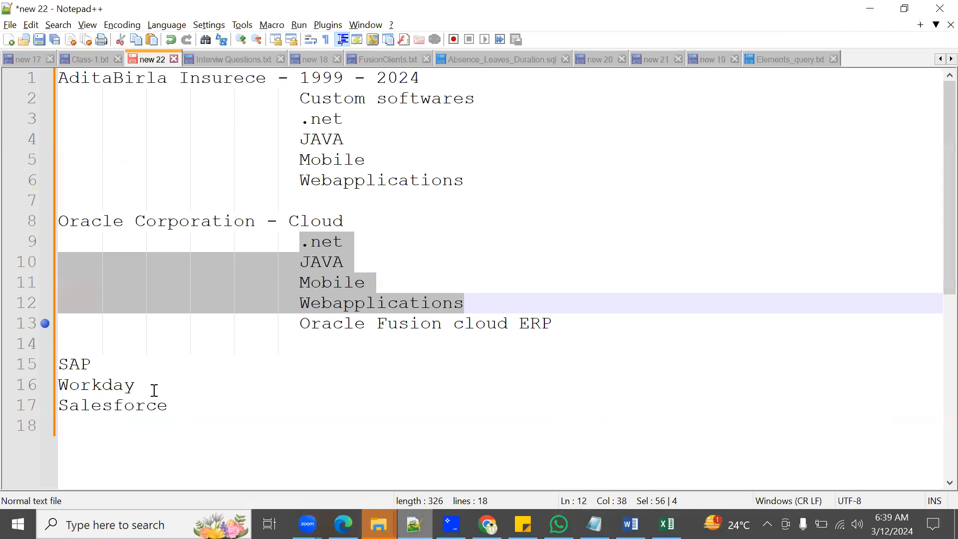
pyautogui.hotkey('ctrl', 'Tab')
pyautogui.scroll(2, 339, 333)
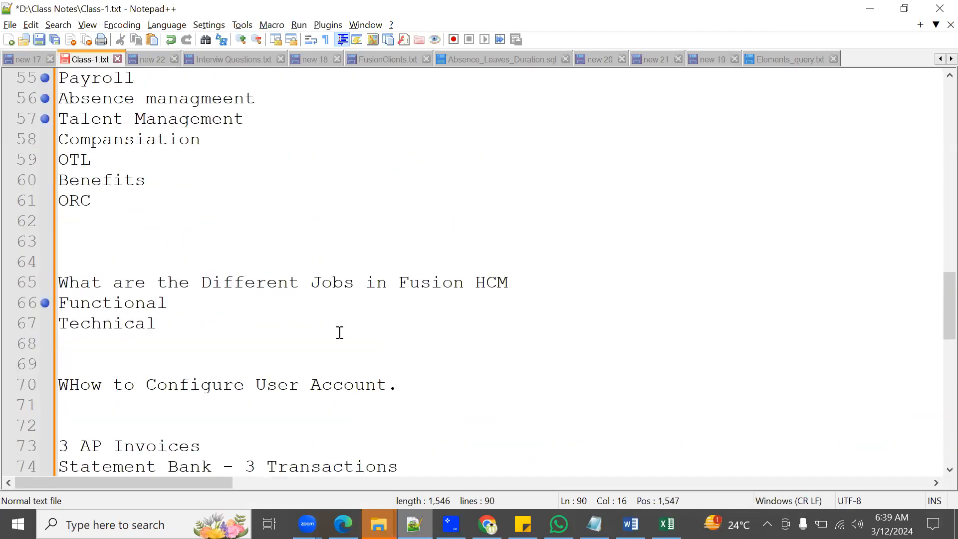
pyautogui.scroll(2, 339, 333)
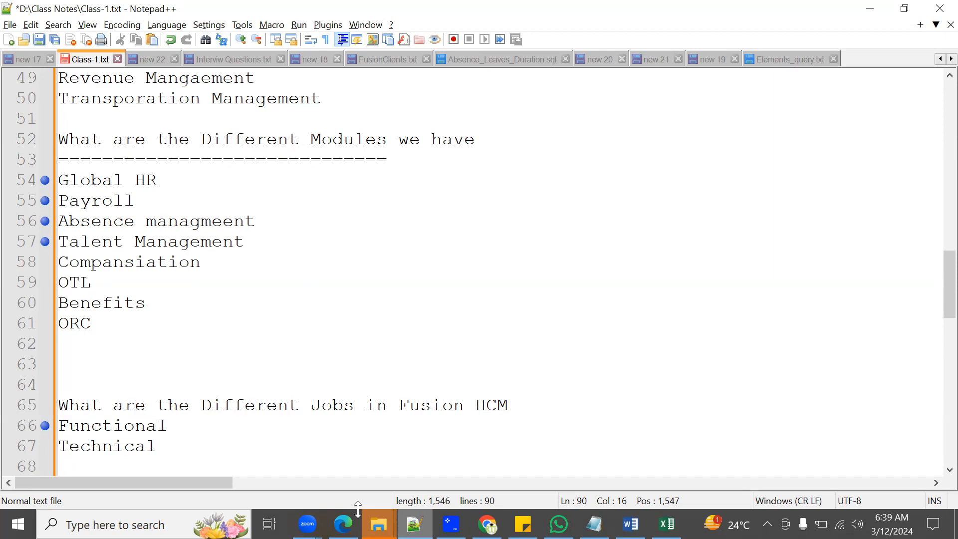
# Step: Switch to Edge, dismiss the expired Setup and Maintenance page and leave full-screen mode
pyautogui.click(344, 524)
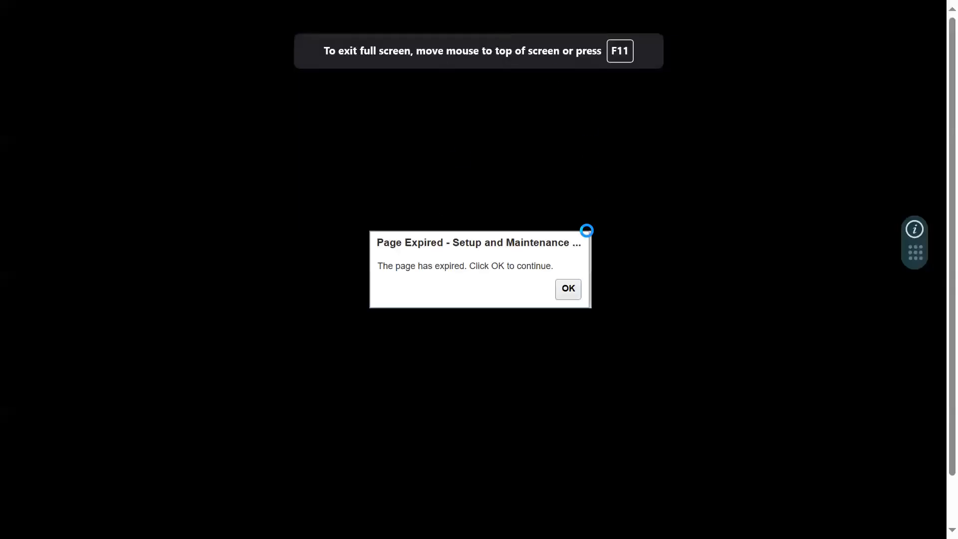
pyautogui.click(559, 292)
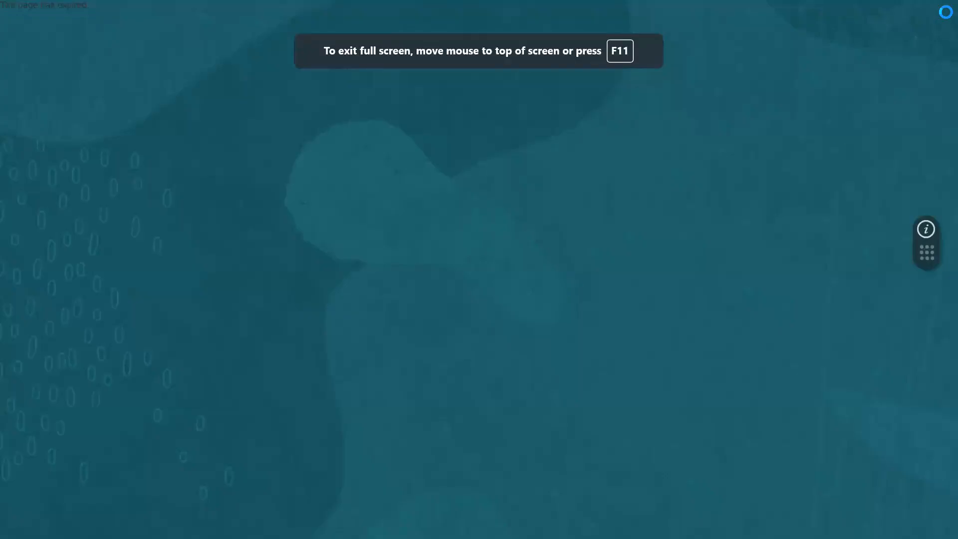
pyautogui.click(916, 12)
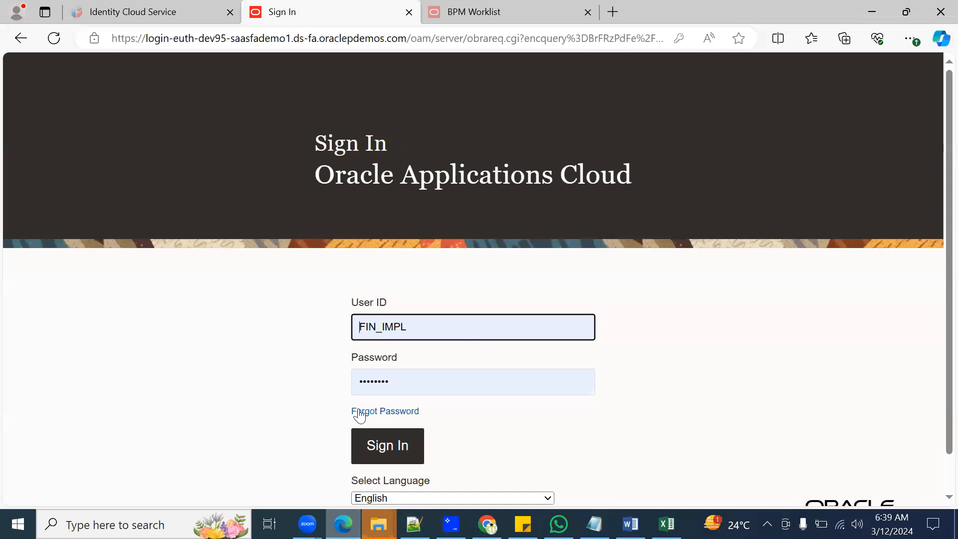
pyautogui.moveTo(415, 328); pyautogui.dragTo(243, 284)
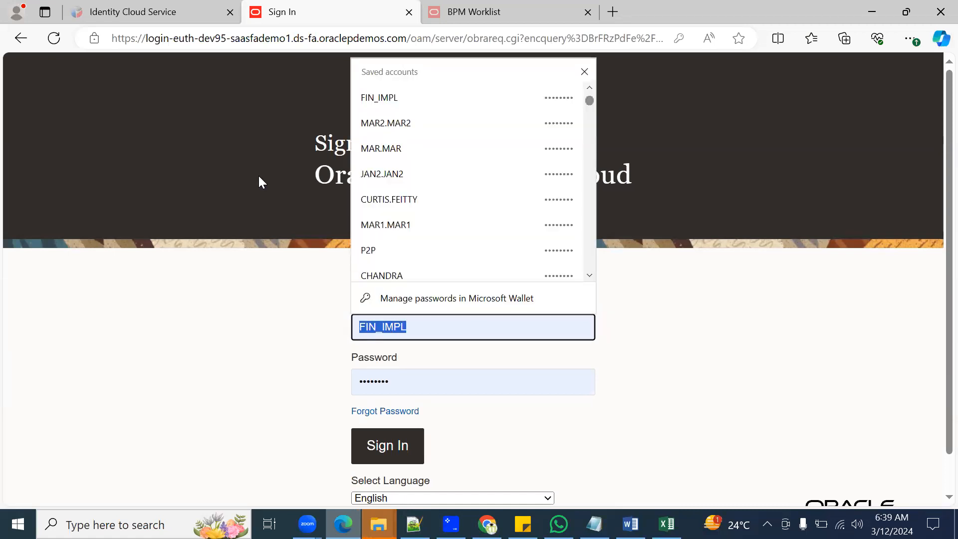
pyautogui.click(584, 71)
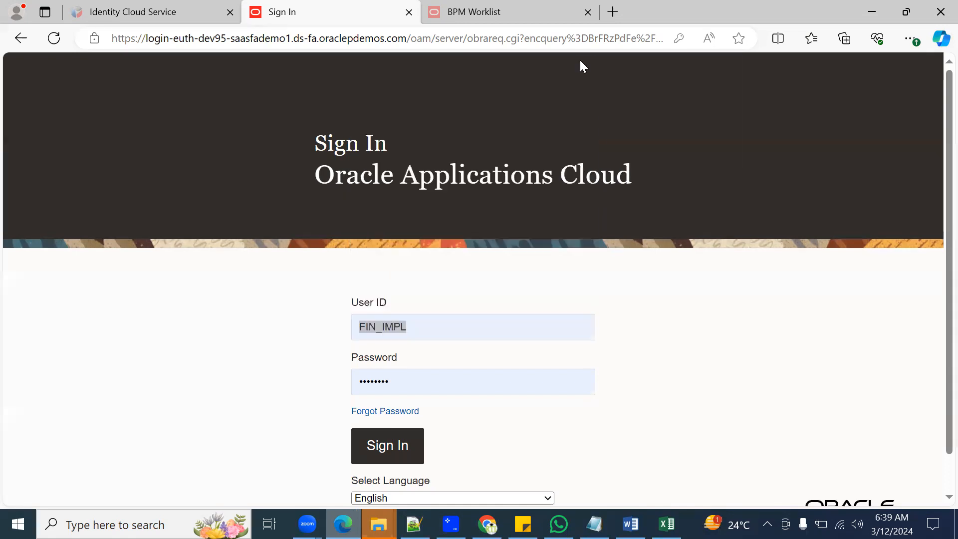
pyautogui.click(444, 290)
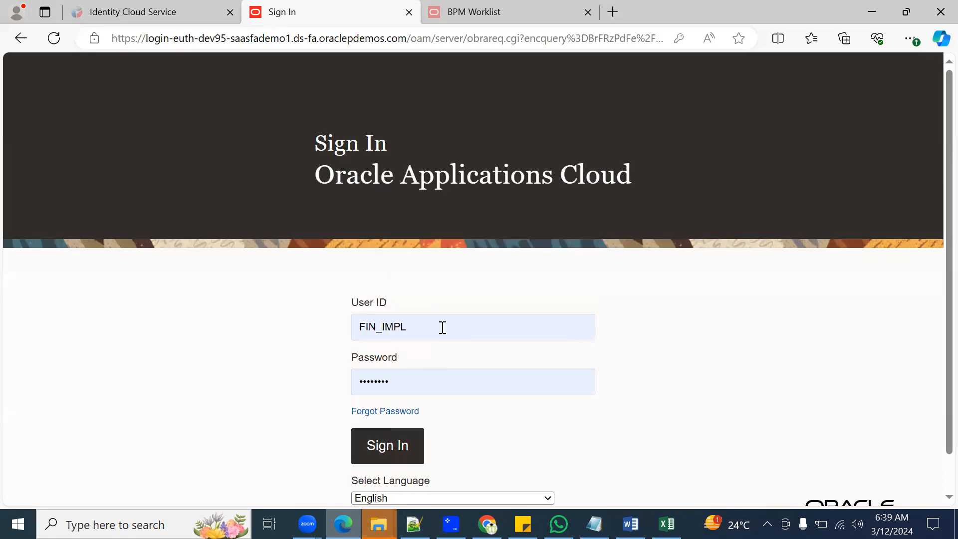
# Step: Sign in to Oracle Applications Cloud with the saved MAR.MAR user ID and its stored password
pyautogui.click(498, 331)
pyautogui.moveTo(497, 330); pyautogui.dragTo(240, 285)
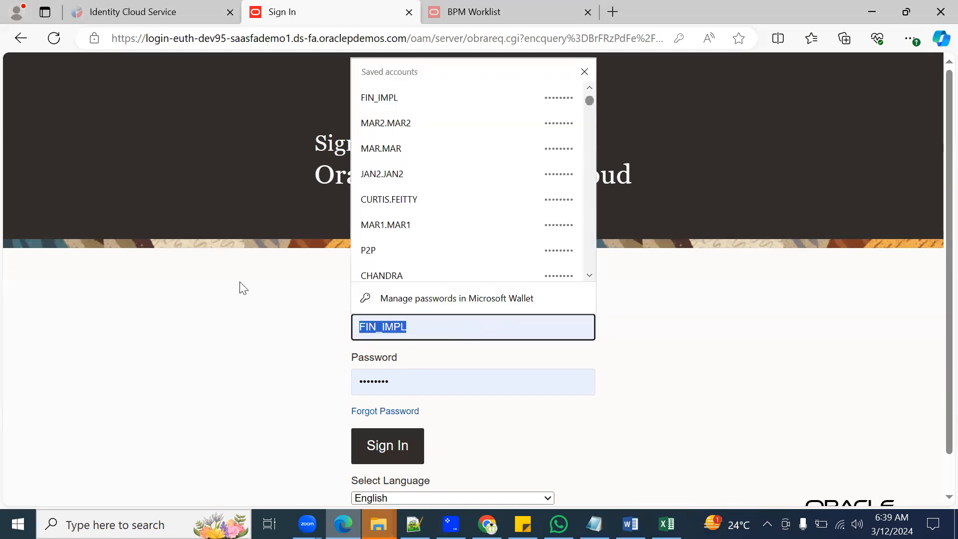
pyautogui.click(467, 146)
pyautogui.click(383, 446)
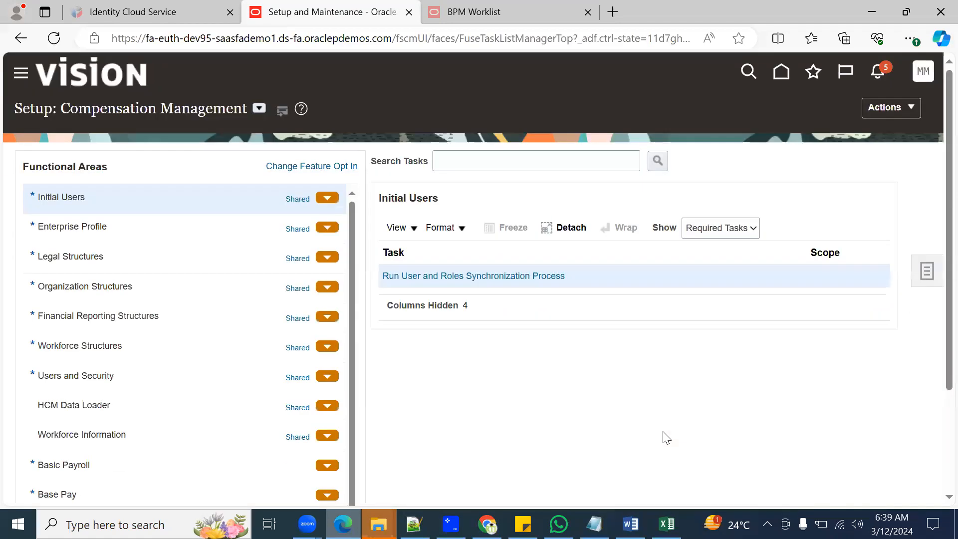
# Step: Go to the application's home page and show the browser in full screen
pyautogui.click(782, 72)
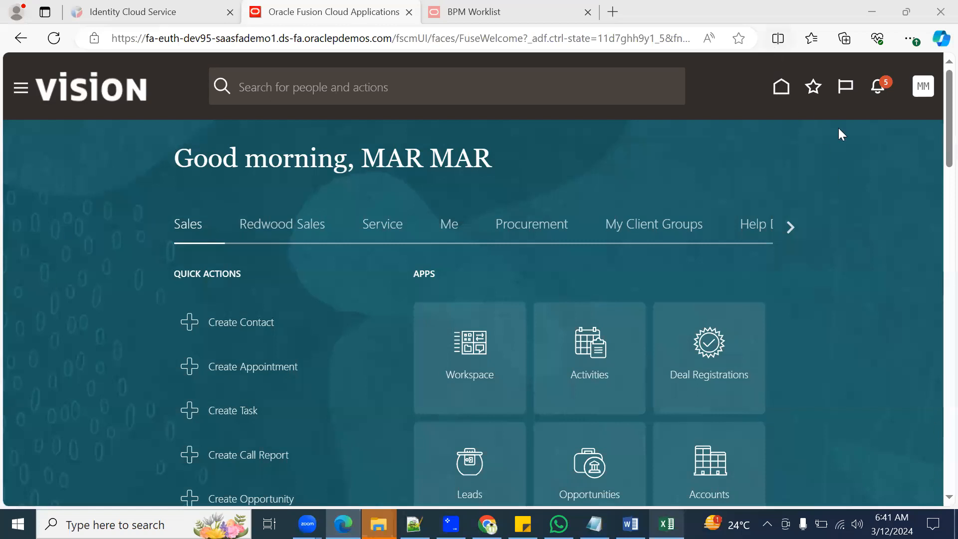
pyautogui.click(911, 41)
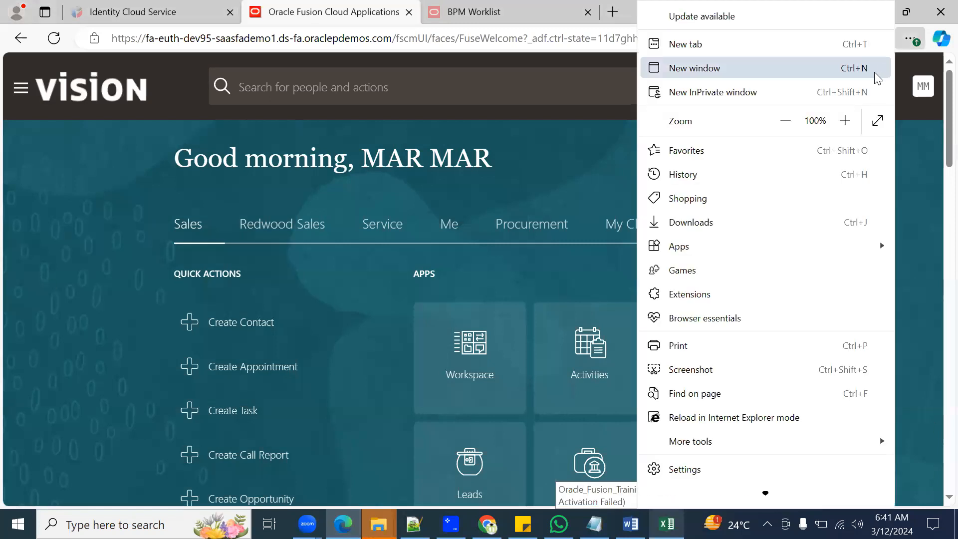
pyautogui.click(877, 121)
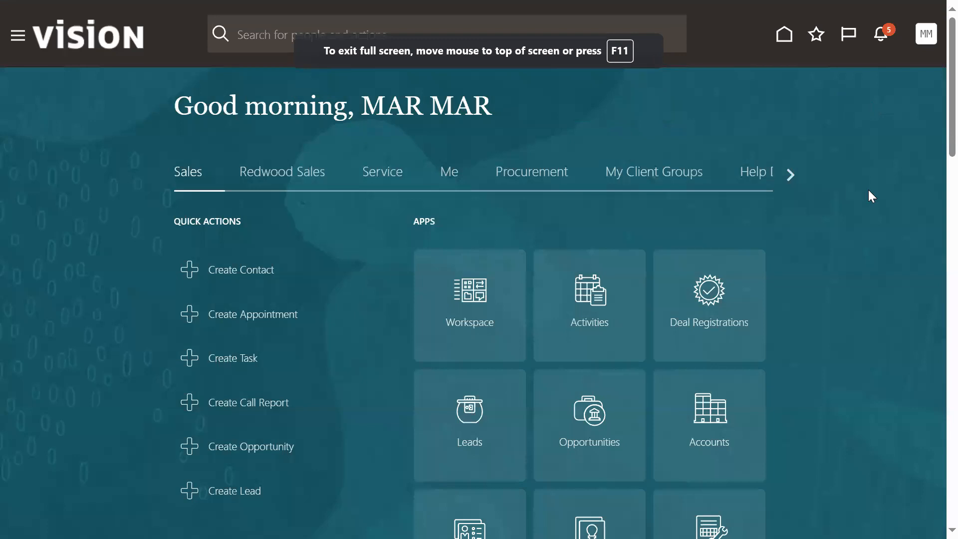
# Step: Open the Setup and Maintenance work area and look over the list of work areas in the Navigator
pyautogui.click(925, 34)
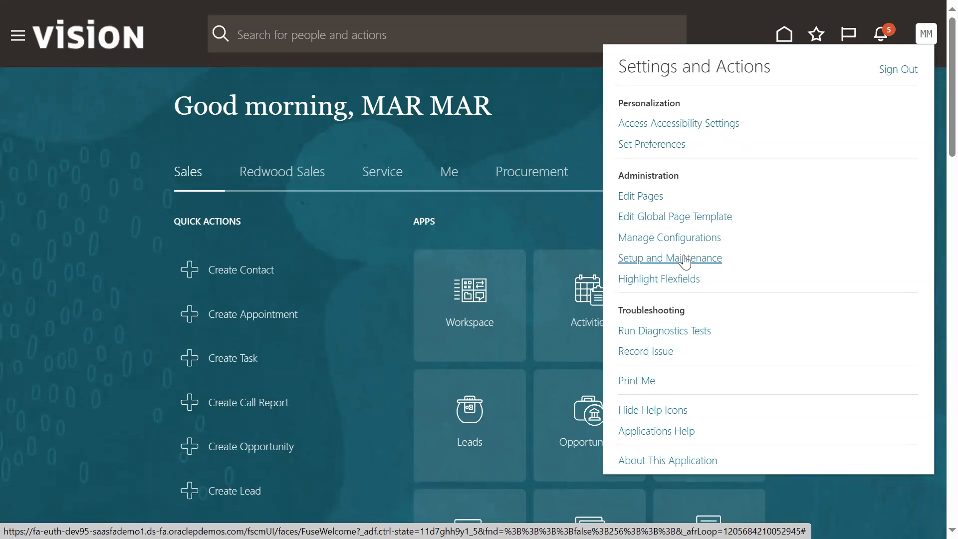
pyautogui.click(685, 259)
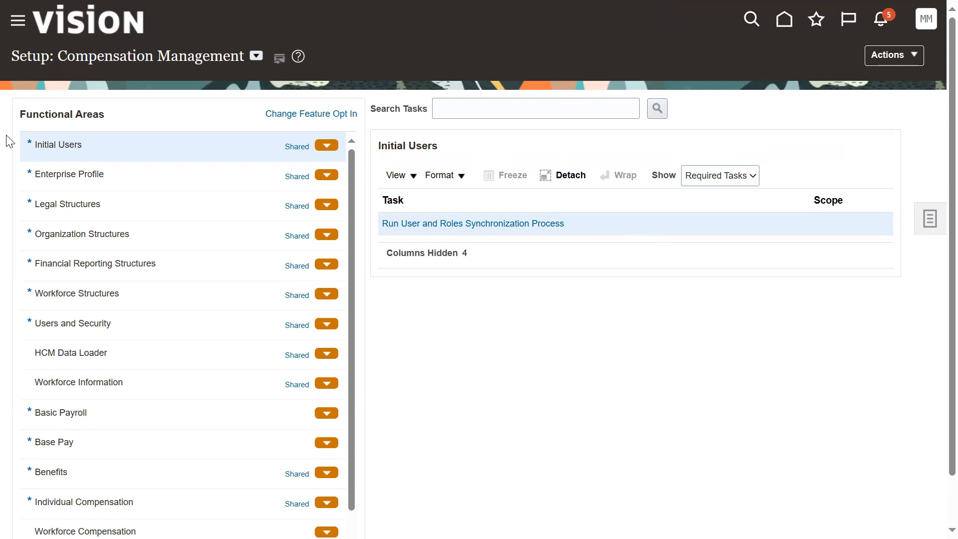
pyautogui.click(18, 22)
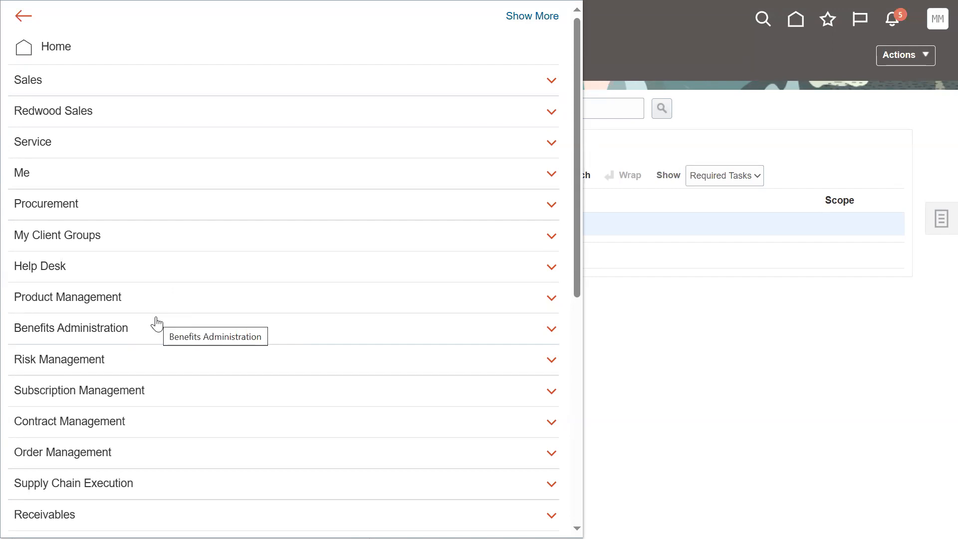
pyautogui.click(852, 370)
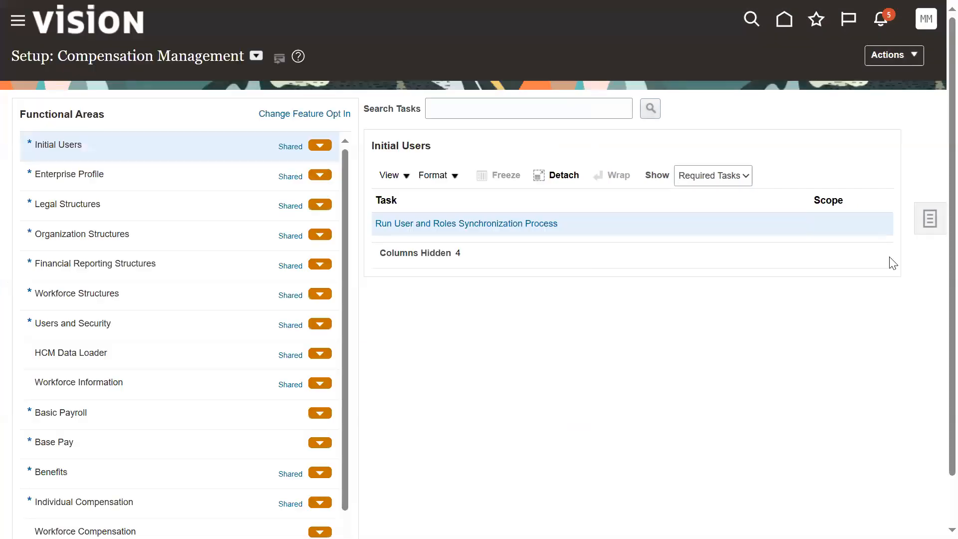
pyautogui.click(927, 21)
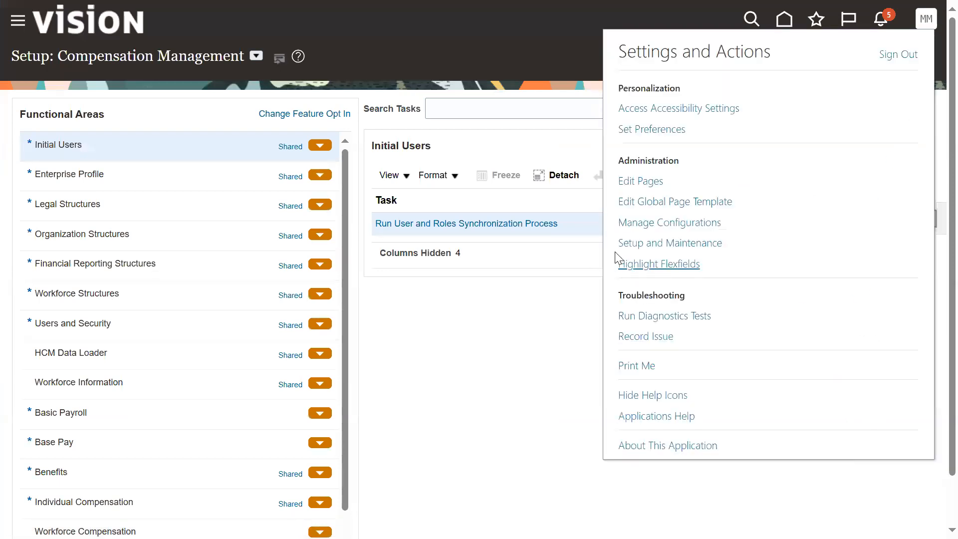
pyautogui.click(659, 250)
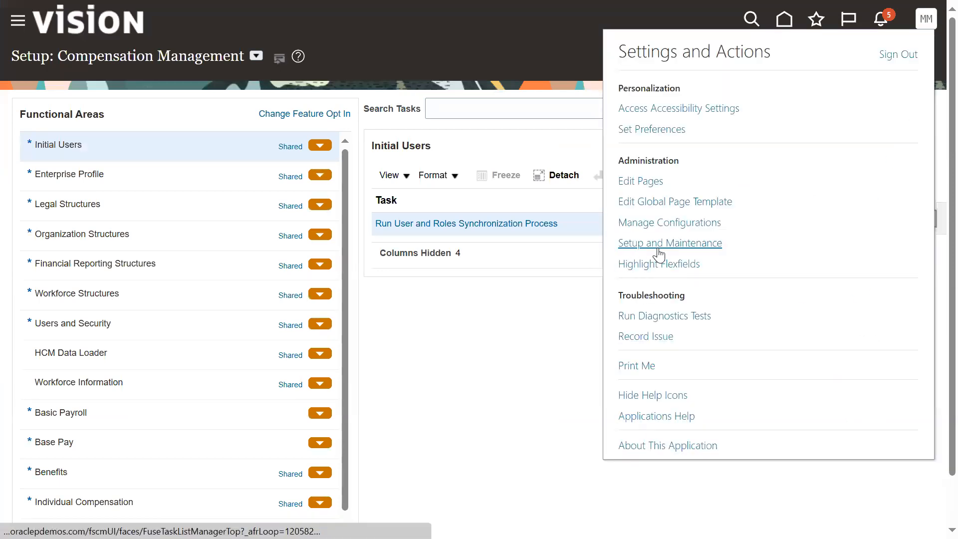
# Step: Open the Security Console from the Navigator's tools and dismiss its opening warning
pyautogui.click(17, 21)
pyautogui.scroll(-9, 122, 469)
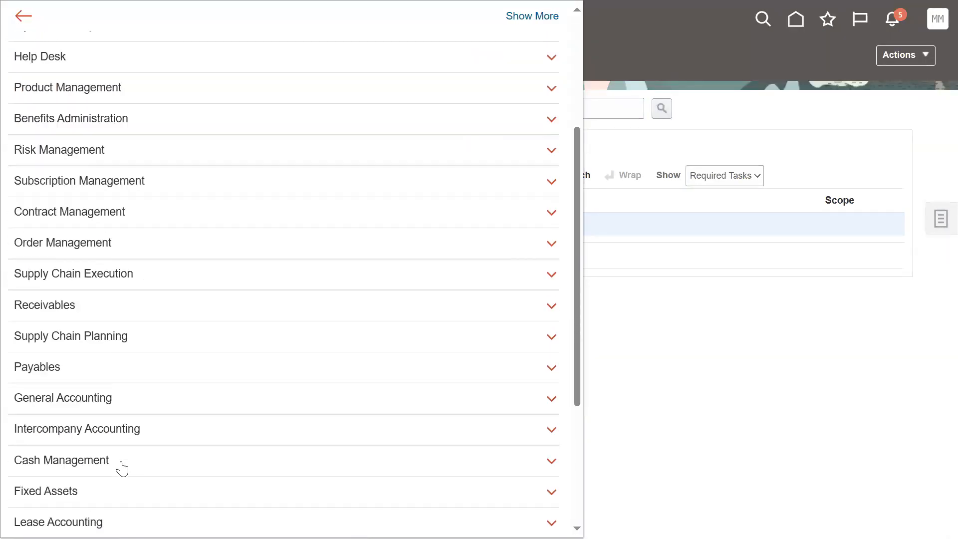
pyautogui.click(74, 431)
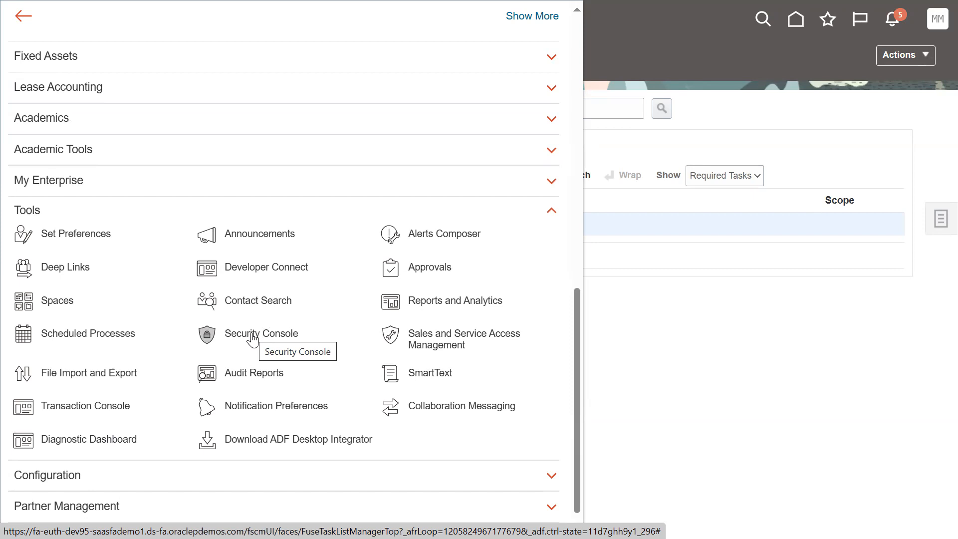
pyautogui.click(253, 333)
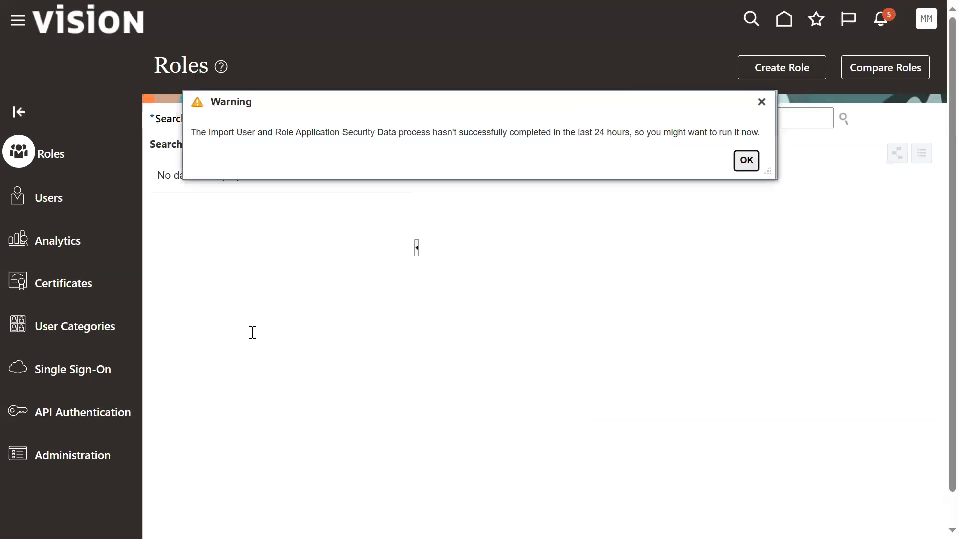
pyautogui.click(741, 163)
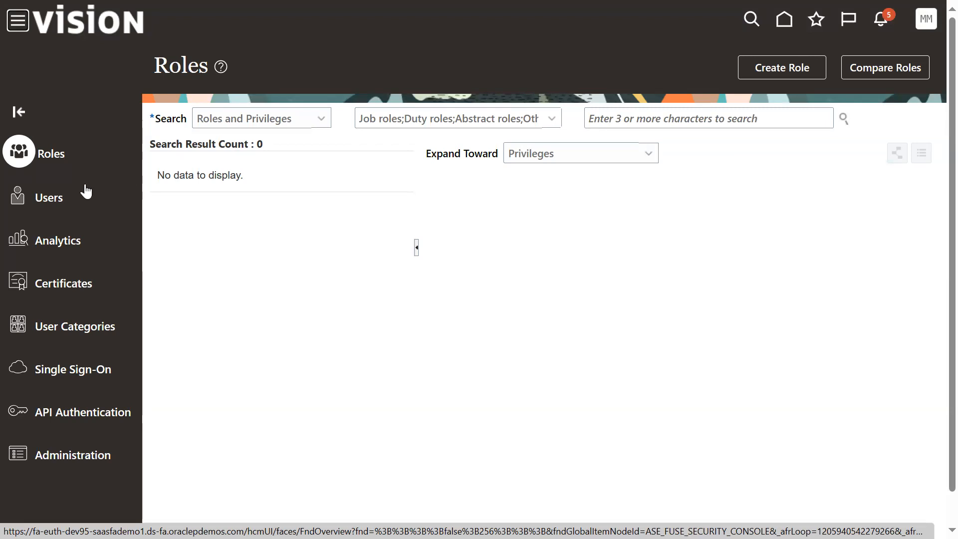
# Step: Look through the Security Console's Administration, User Categories and Analytics sections and open the user accounts list
pyautogui.click(59, 200)
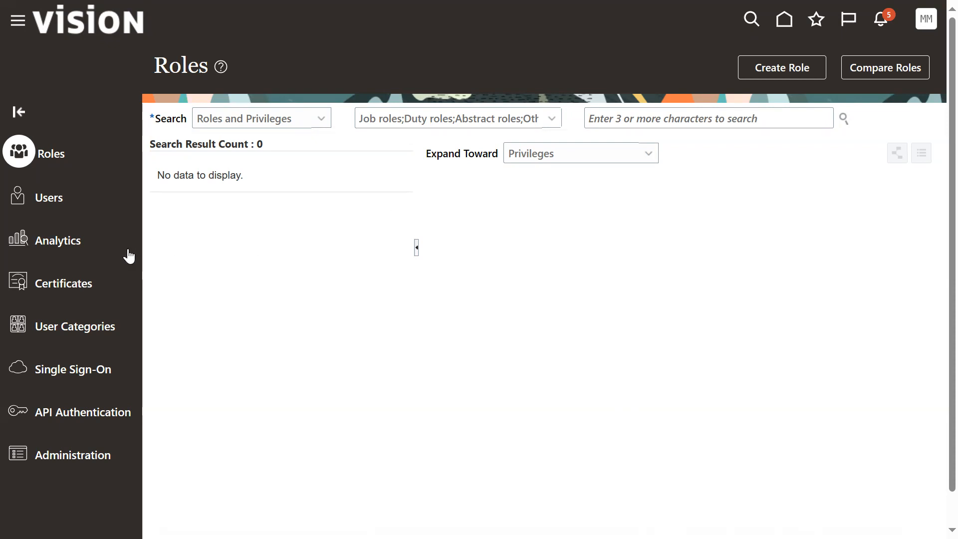
pyautogui.click(100, 459)
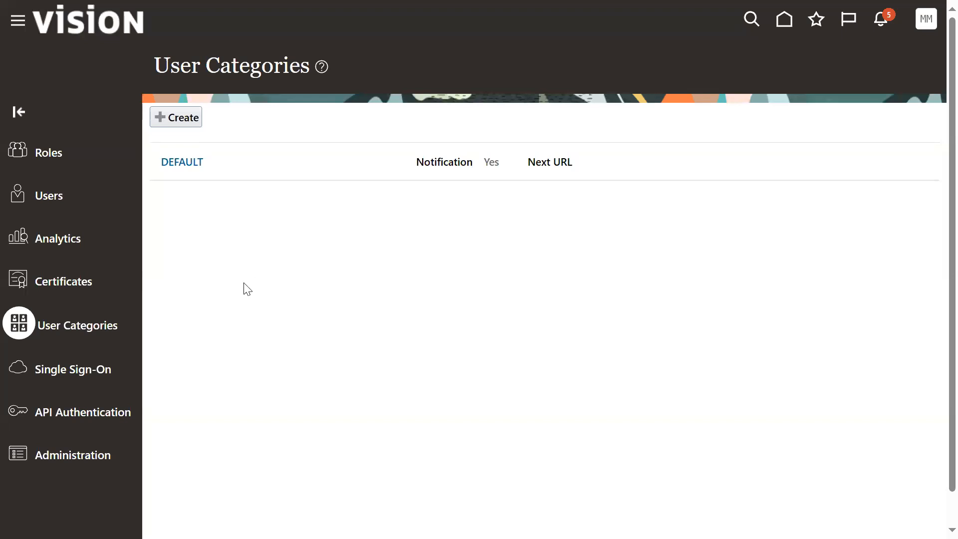
pyautogui.click(75, 245)
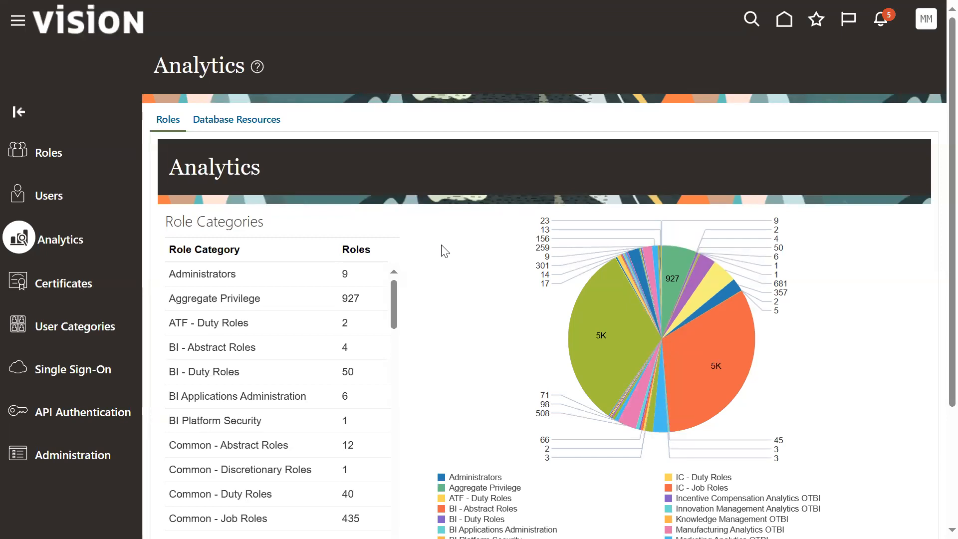
pyautogui.click(49, 155)
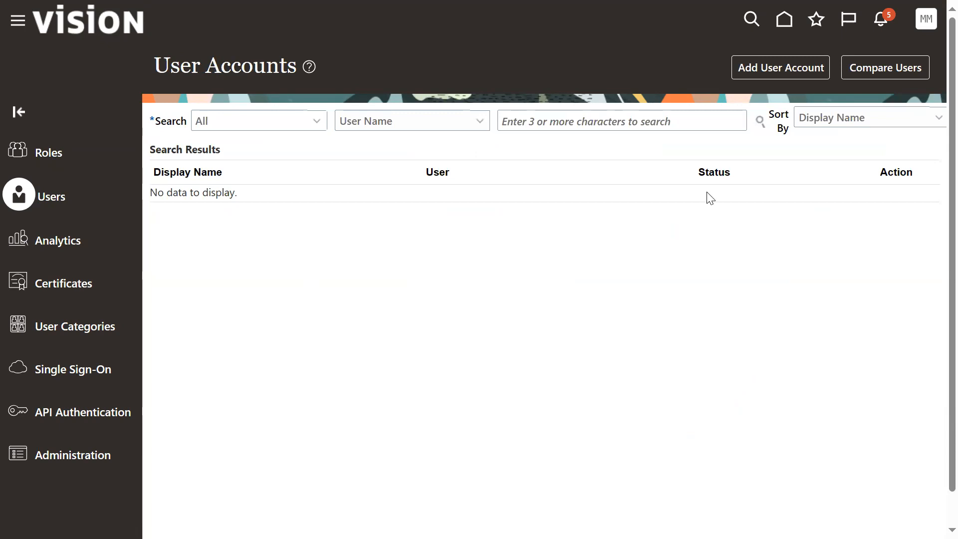
# Step: Start a new user account and examine its user information, associated person type options and roles sections
pyautogui.click(800, 67)
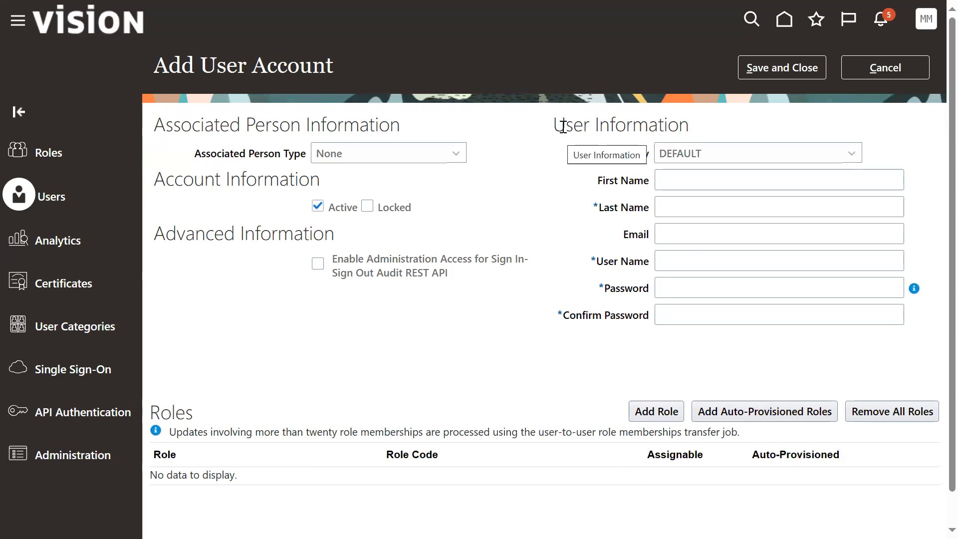
pyautogui.moveTo(563, 124); pyautogui.dragTo(670, 125)
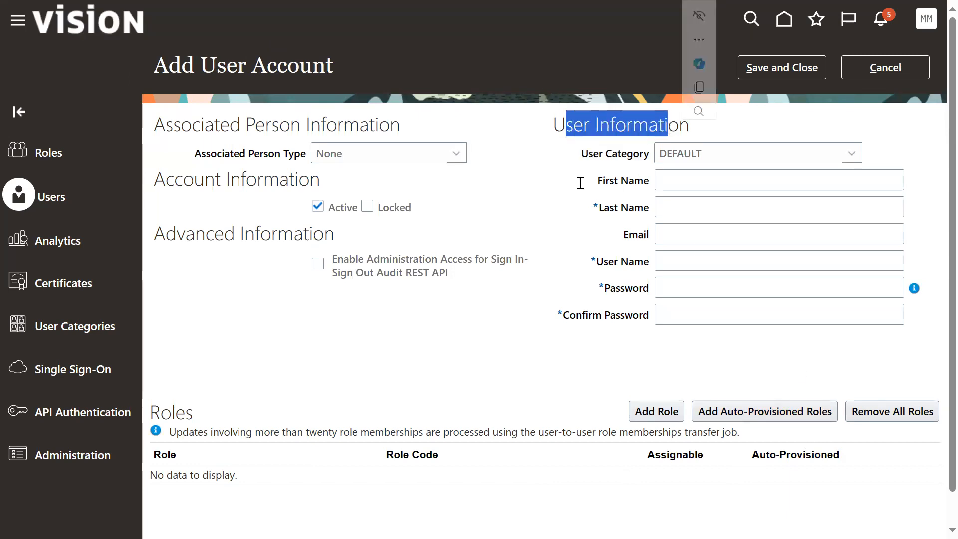
pyautogui.click(455, 158)
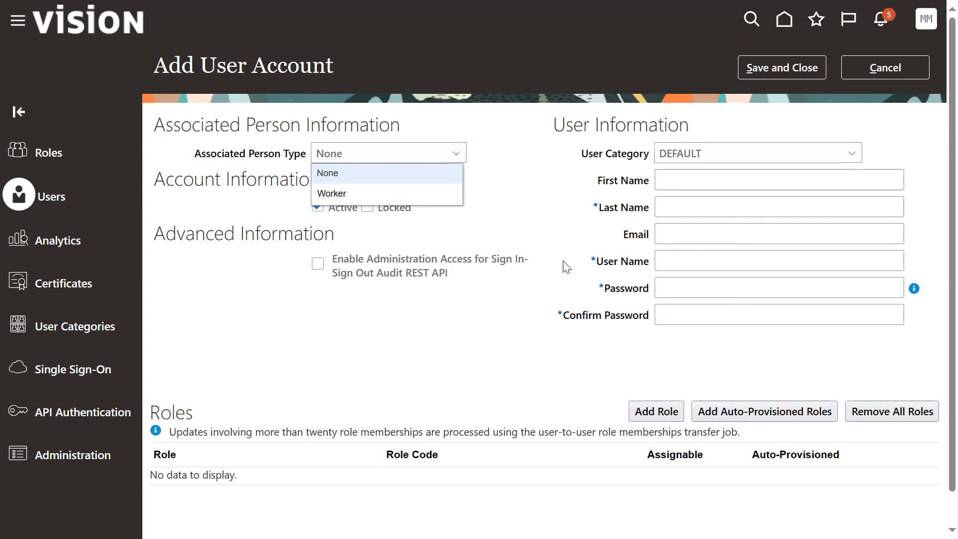
pyautogui.click(548, 212)
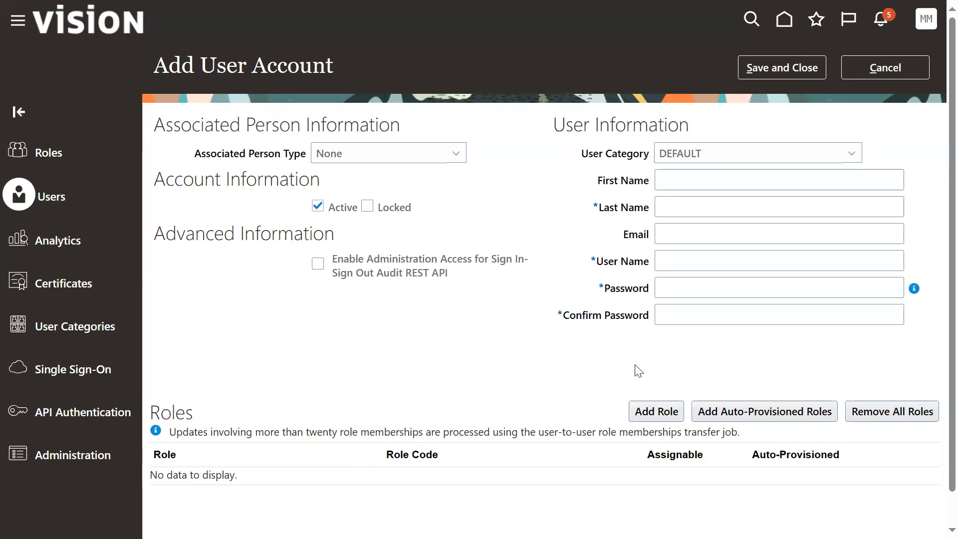
pyautogui.moveTo(187, 412); pyautogui.dragTo(205, 419)
pyautogui.click(159, 417)
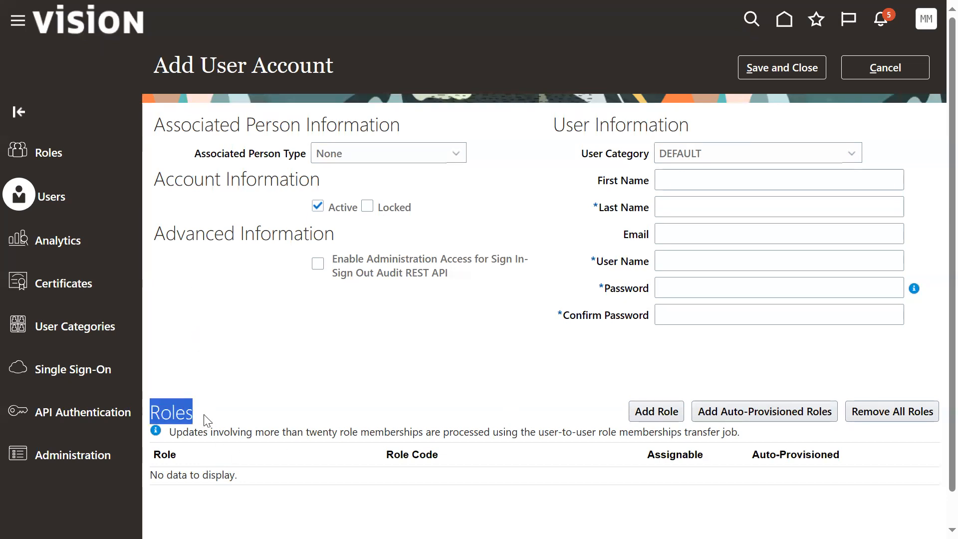
# Step: Enter HCM as both the first name and last name of the new account, leaving the email blank and accepting the default user name
pyautogui.click(547, 380)
pyautogui.click(718, 180)
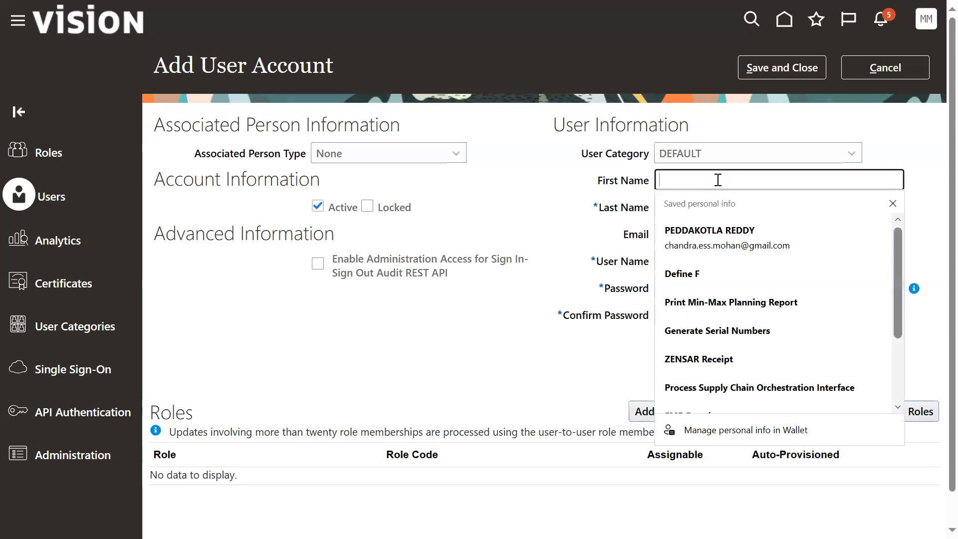
pyautogui.write('APR')
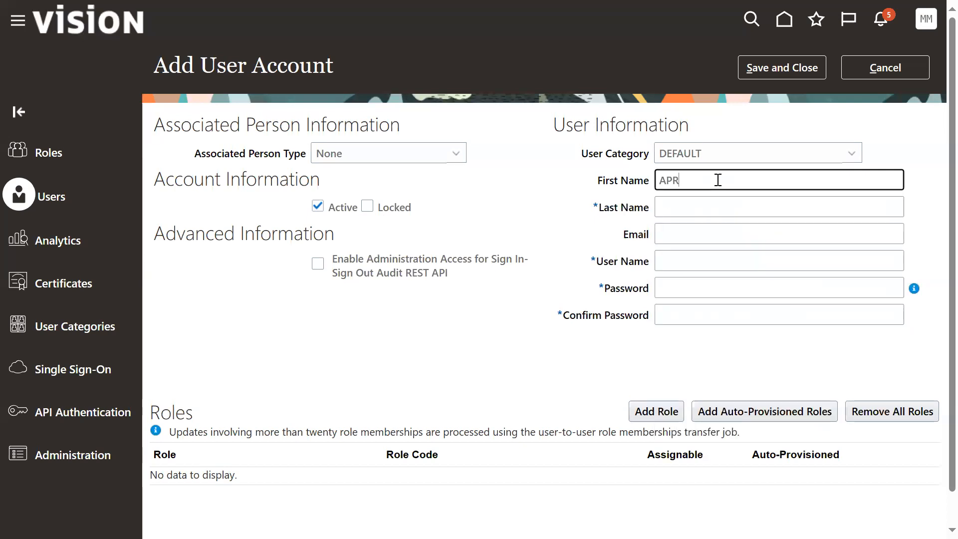
pyautogui.press('BackSpace')
pyautogui.press('BackSpace')
pyautogui.press('BackSpace')
pyautogui.write('HCM')
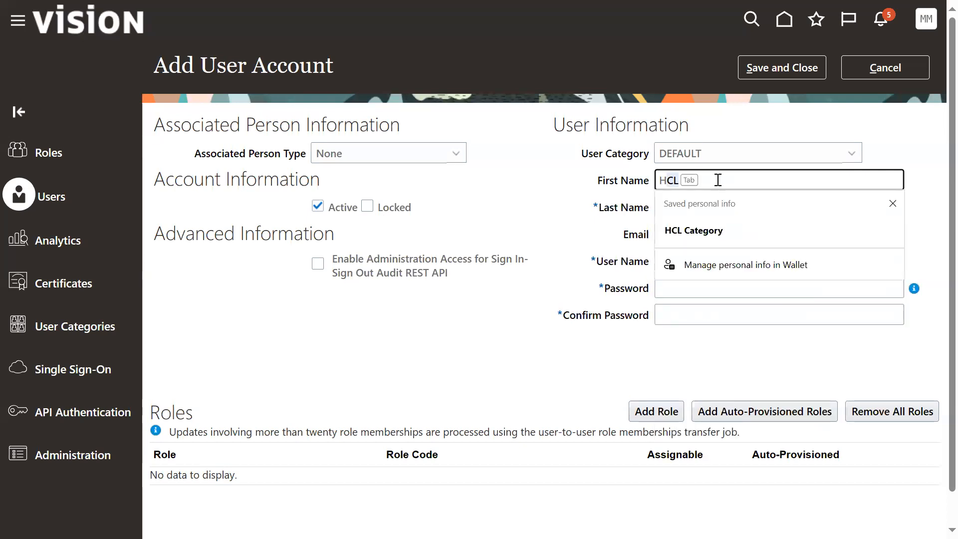
pyautogui.press('Tab')
pyautogui.write('HCM')
pyautogui.press('Tab')
pyautogui.press('Tab')
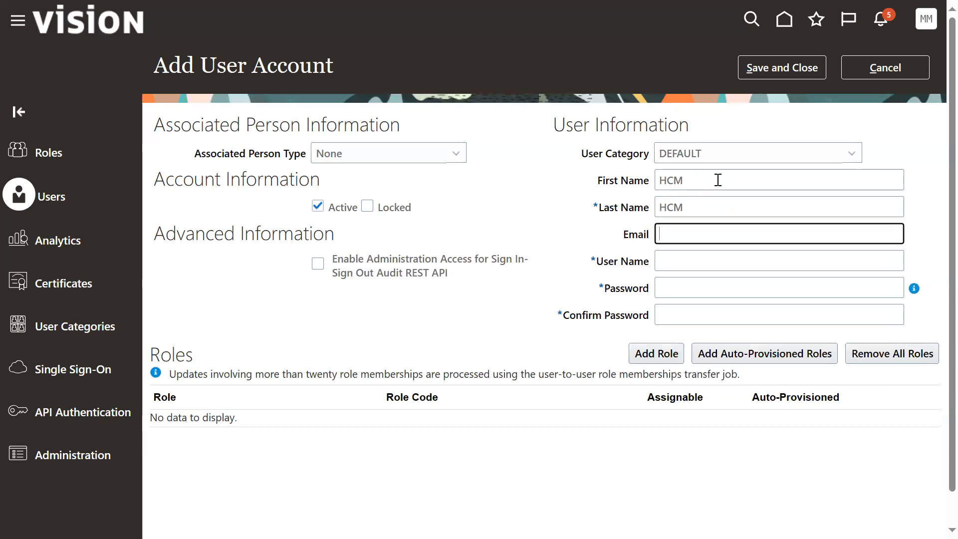
pyautogui.press('Tab')
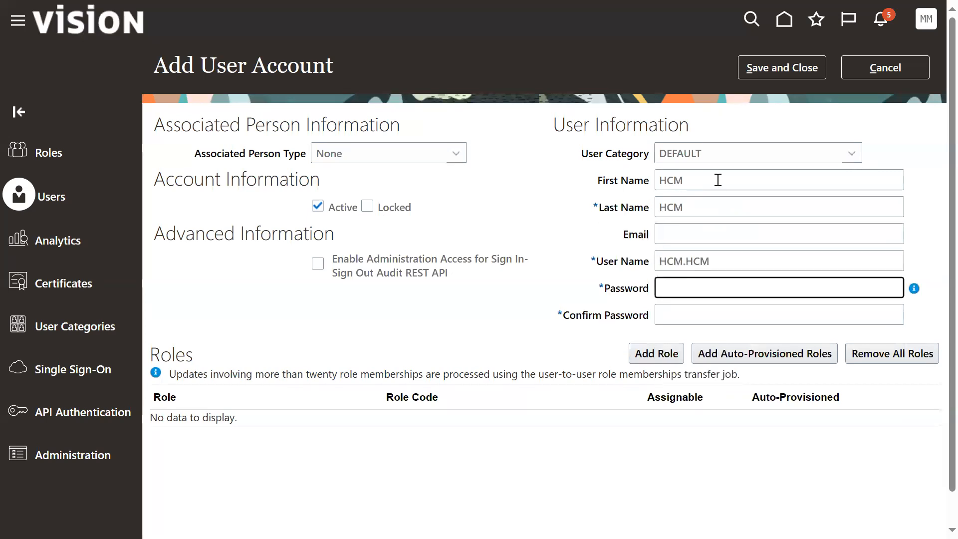
# Step: Enter the account password and repeat it in the confirmation field
pyautogui.write('********')
pyautogui.press('Tab')
pyautogui.write('********')
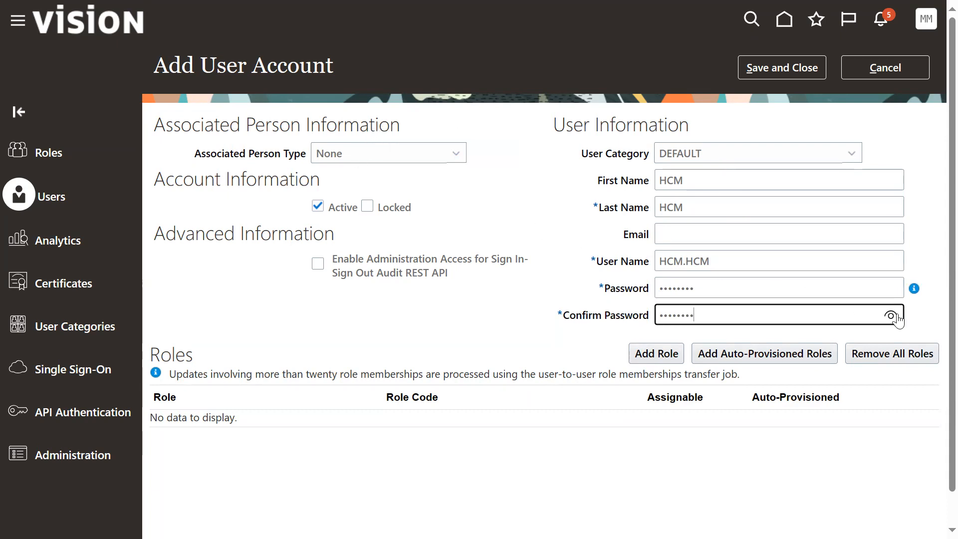
pyautogui.click(544, 344)
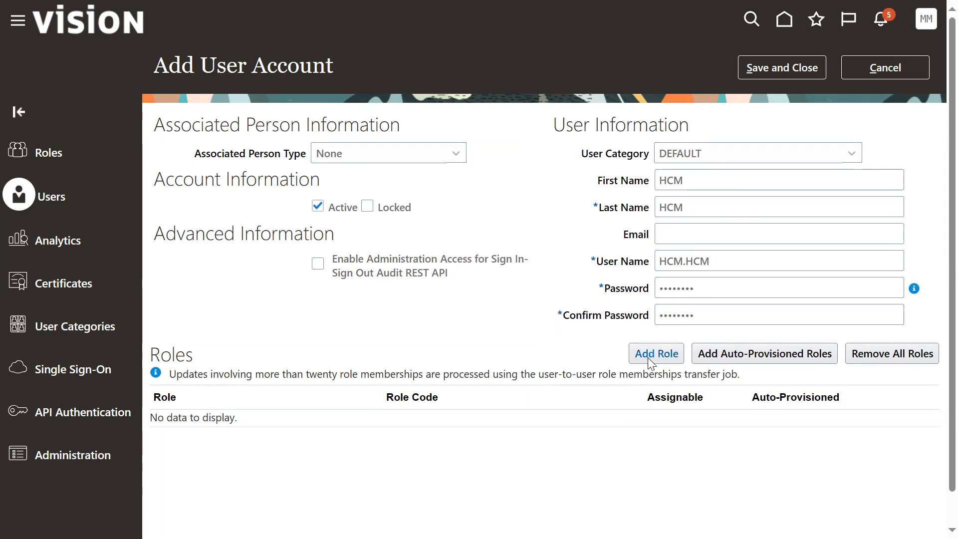
# Step: Add the IT Security Manager role with code FND_IT_SECURITY_MANAGER_JOB to the new account
pyautogui.click(647, 357)
pyautogui.click(499, 116)
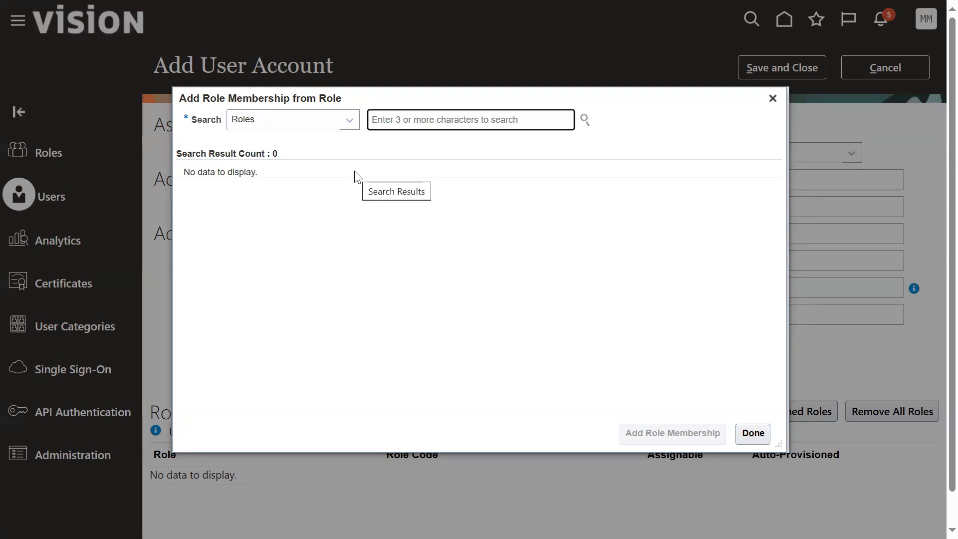
pyautogui.hotkey('alt', 'Tab')
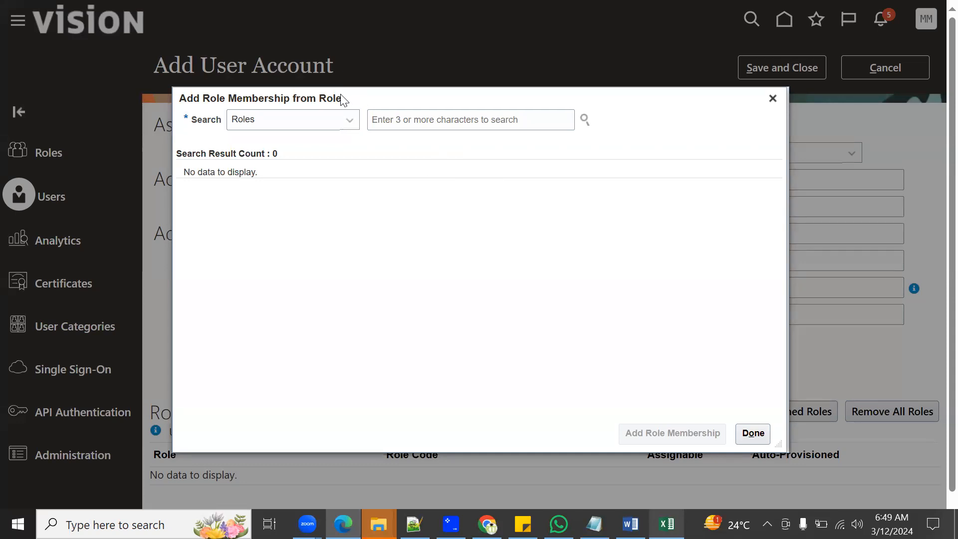
pyautogui.moveTo(336, 100); pyautogui.dragTo(351, 82)
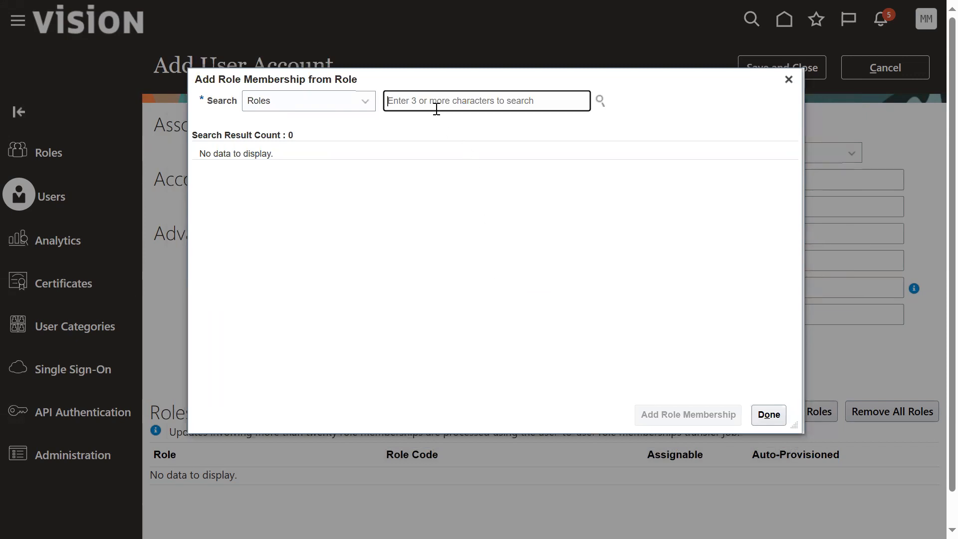
pyautogui.write('it sec')
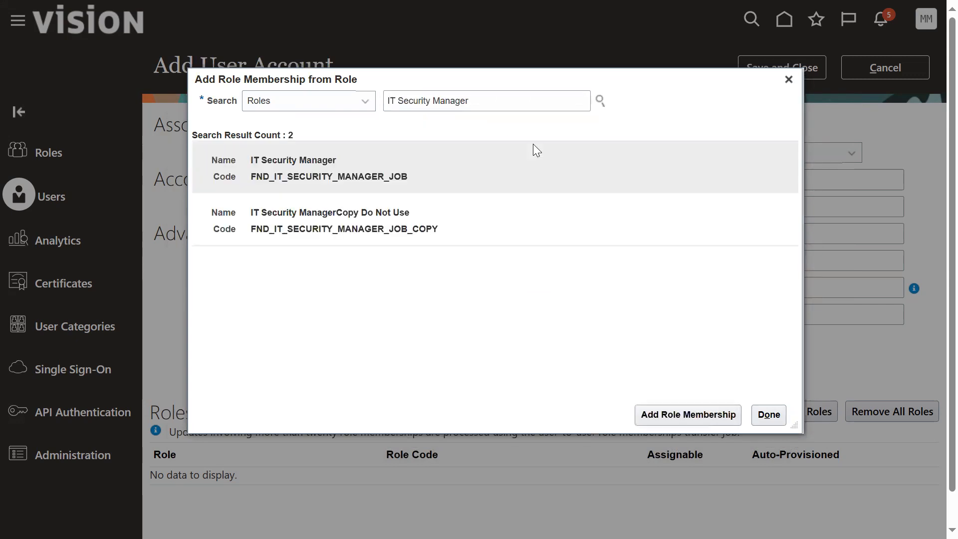
pyautogui.click(524, 167)
pyautogui.click(704, 418)
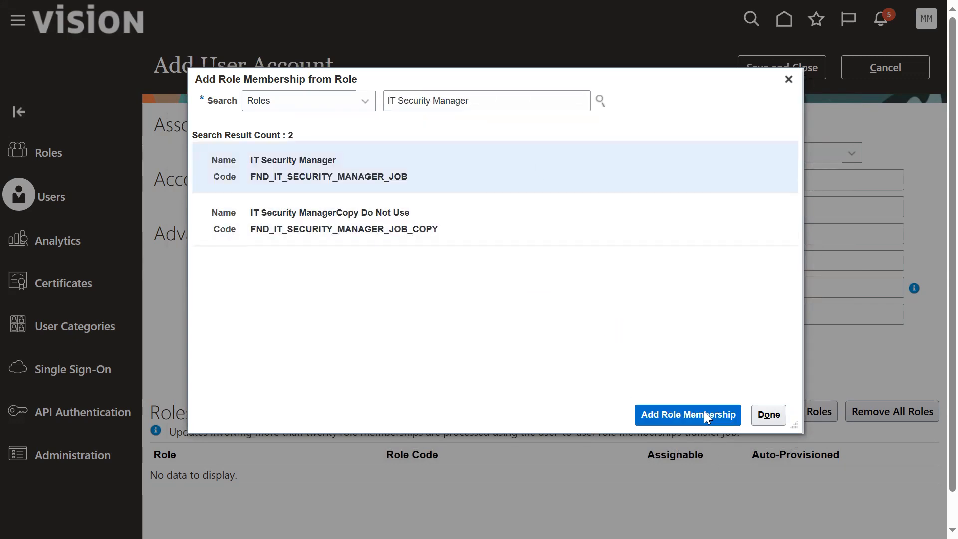
# Step: Find the Application Implementation Consultant role with code ASM_APPLICATION_IMPLEMENTATION_CONSULTANT_JOB and add its membership to the account
pyautogui.tripleClick(489, 100)
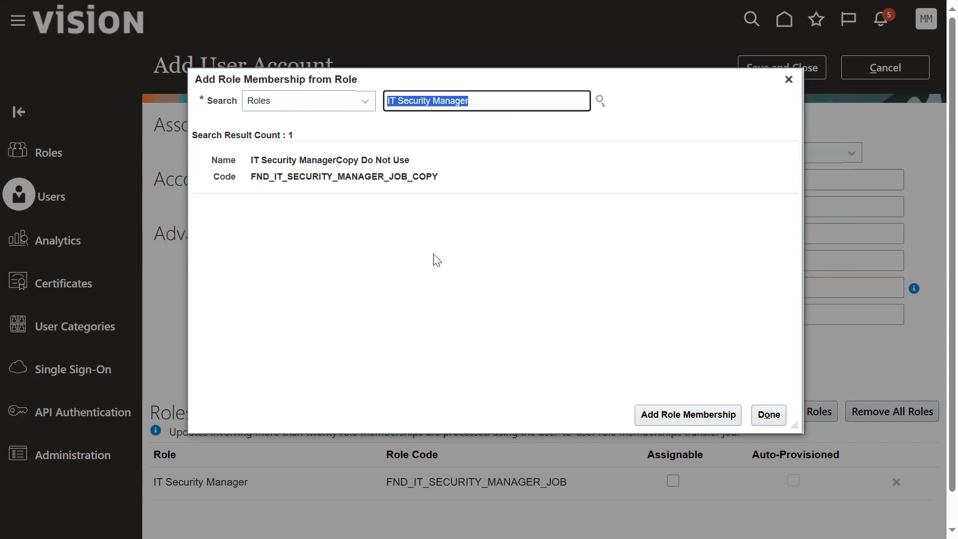
pyautogui.write('appl')
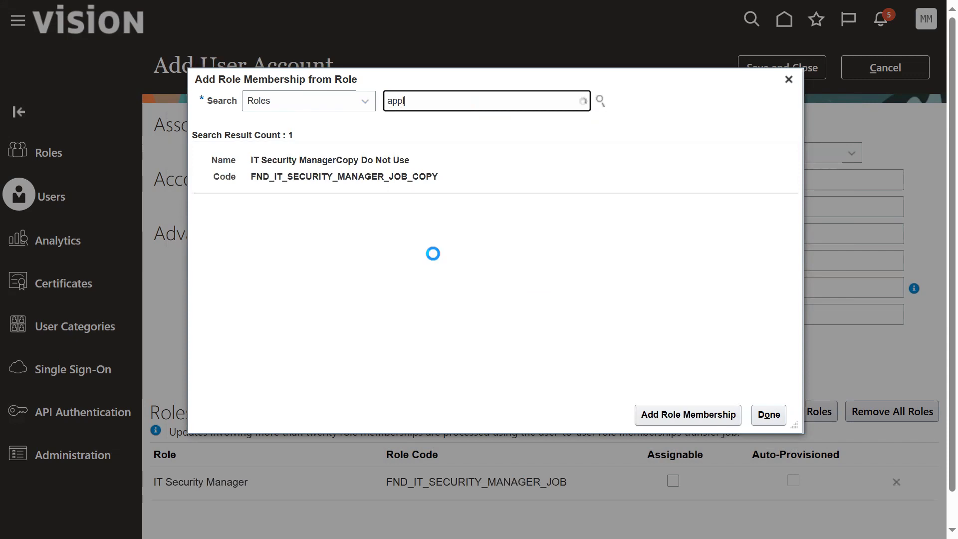
pyautogui.write('ic')
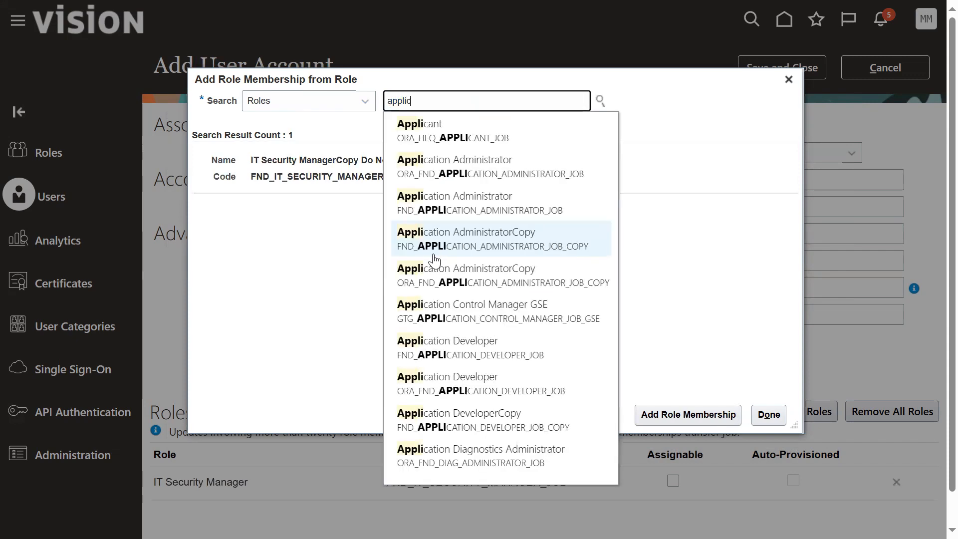
pyautogui.write('ation ')
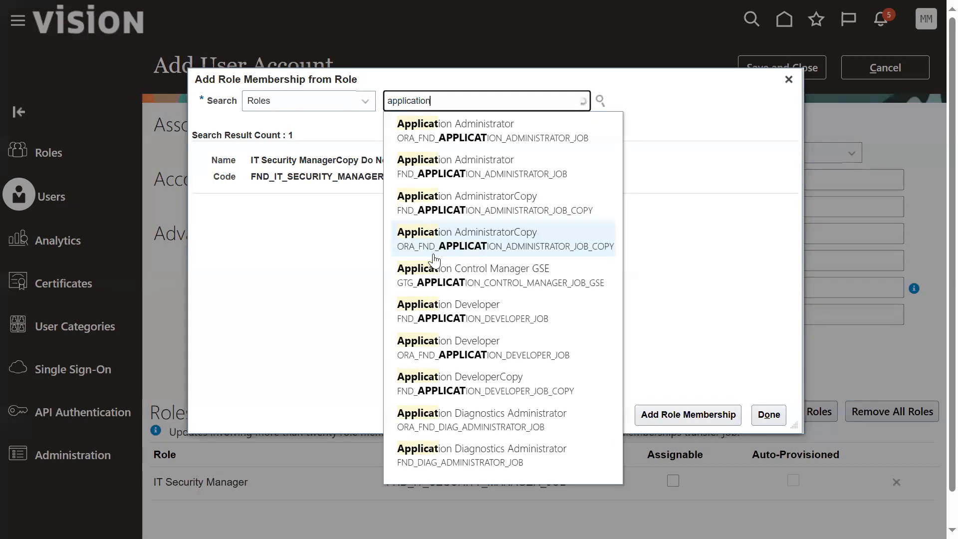
pyautogui.write('im')
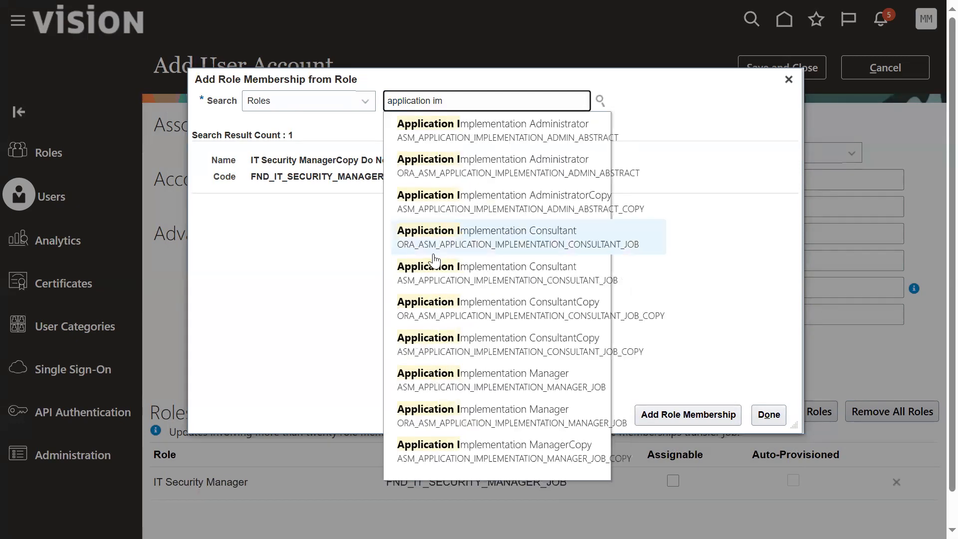
pyautogui.write('e')
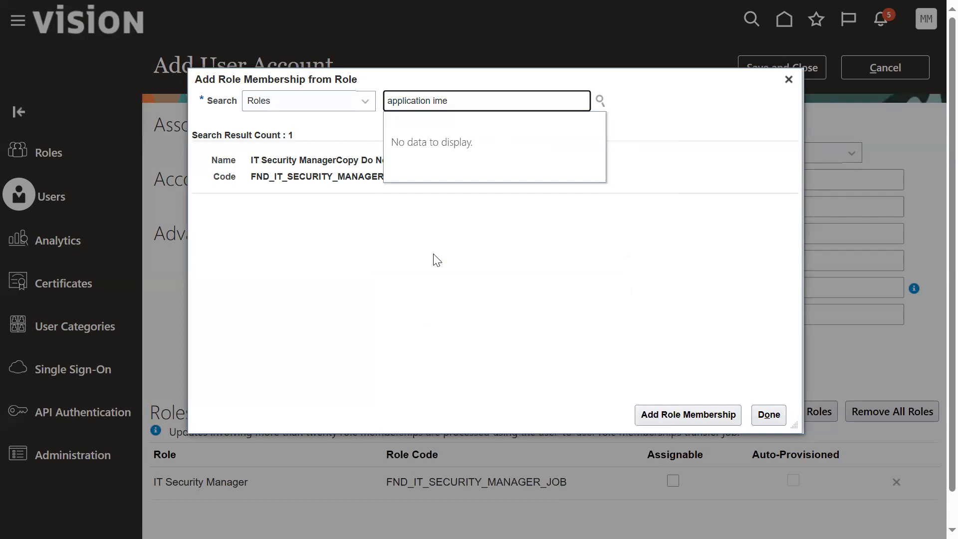
pyautogui.press('BackSpace')
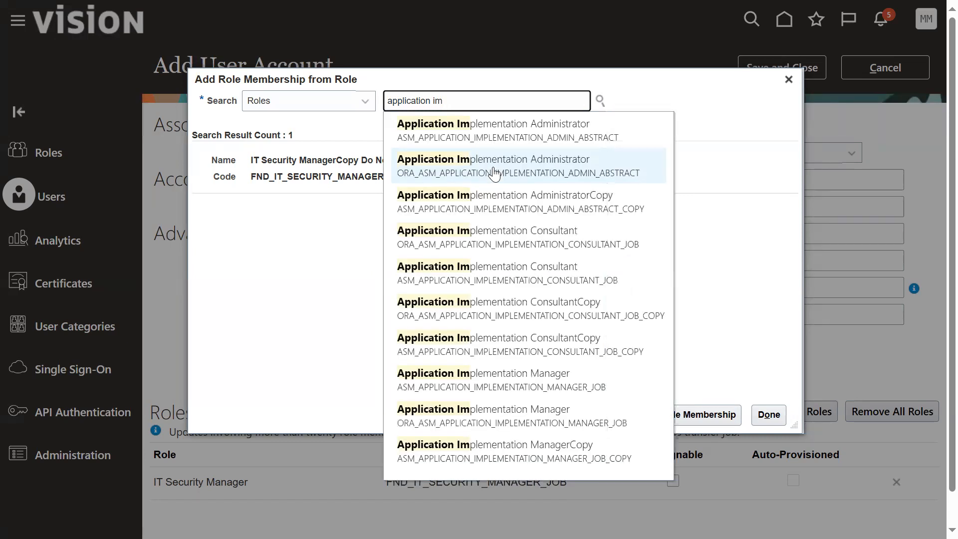
pyautogui.click(508, 272)
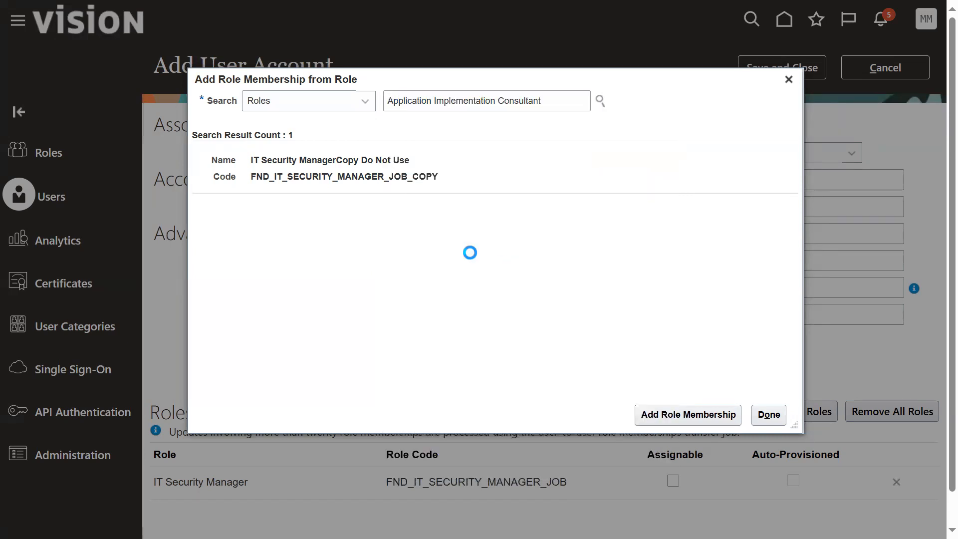
pyautogui.click(500, 169)
pyautogui.click(664, 414)
# Step: Finish adding roles and save the new user account
pyautogui.click(767, 414)
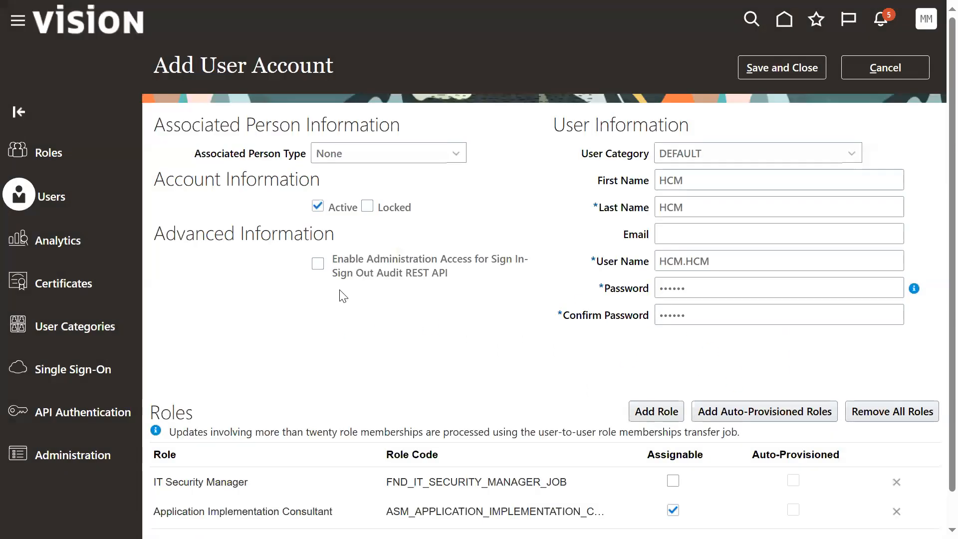
pyautogui.scroll(-1, 342, 298)
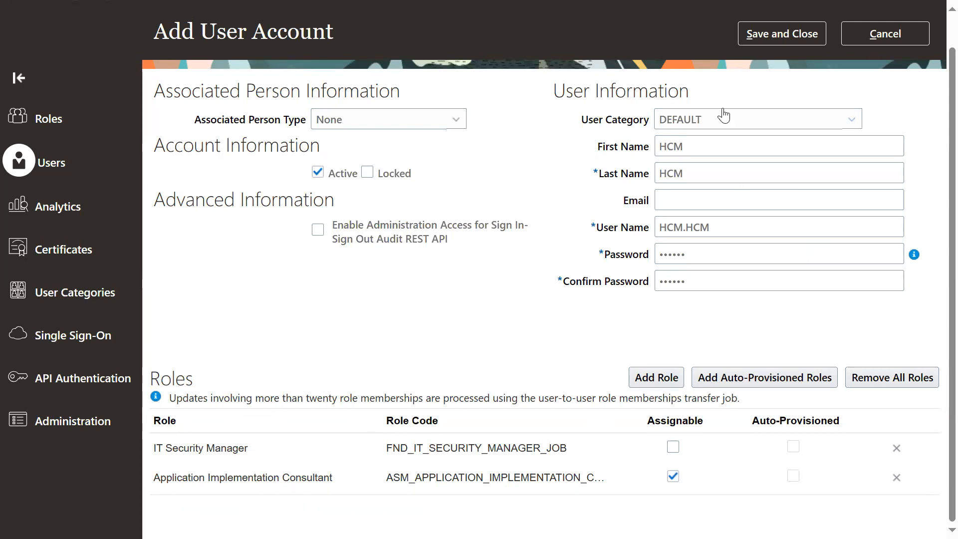
pyautogui.click(786, 34)
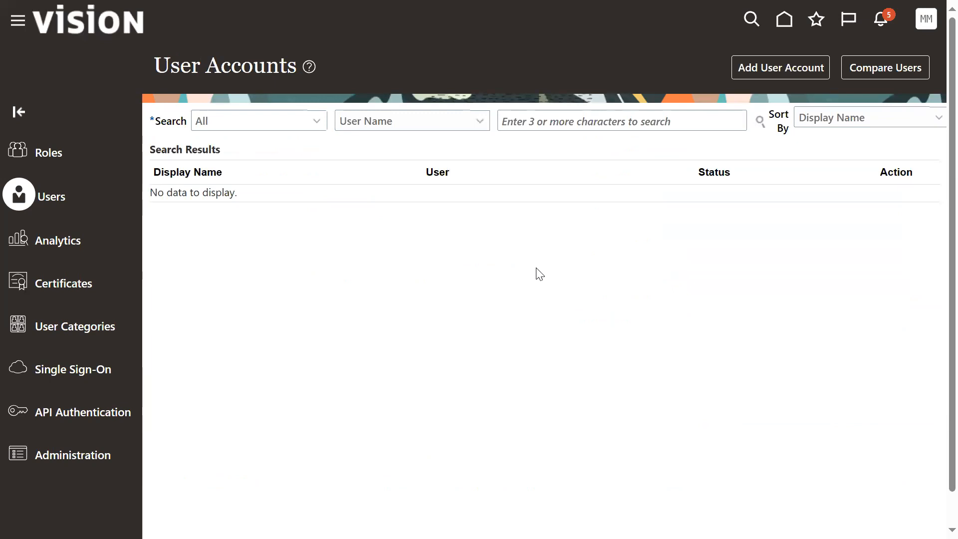
# Step: Search the user accounts by user name for HCM and open the details of HCM.HCM
pyautogui.click(573, 122)
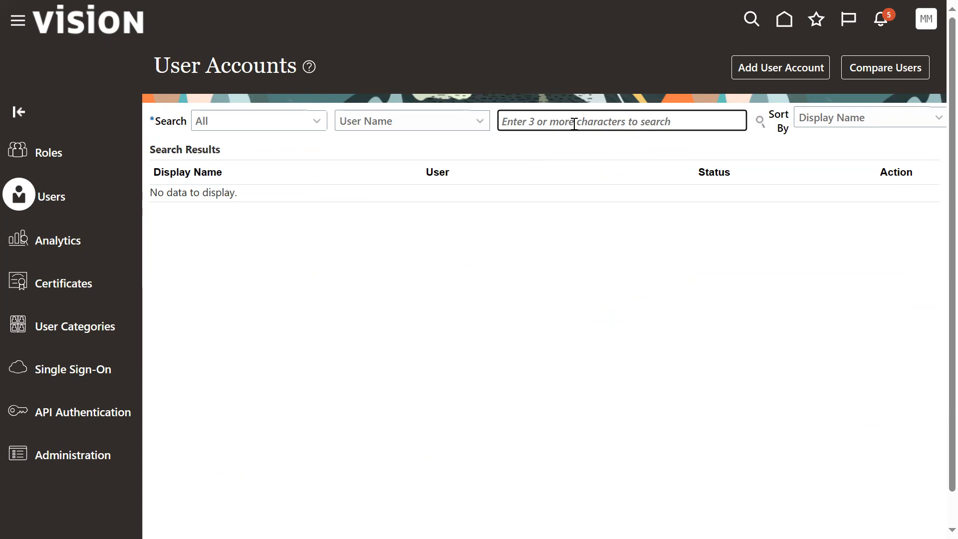
pyautogui.write('HCM')
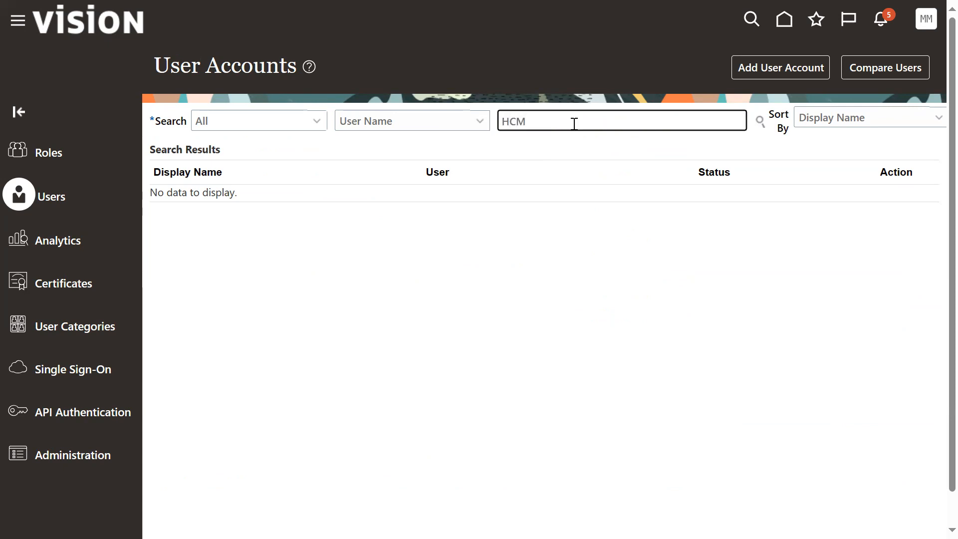
pyautogui.click(761, 120)
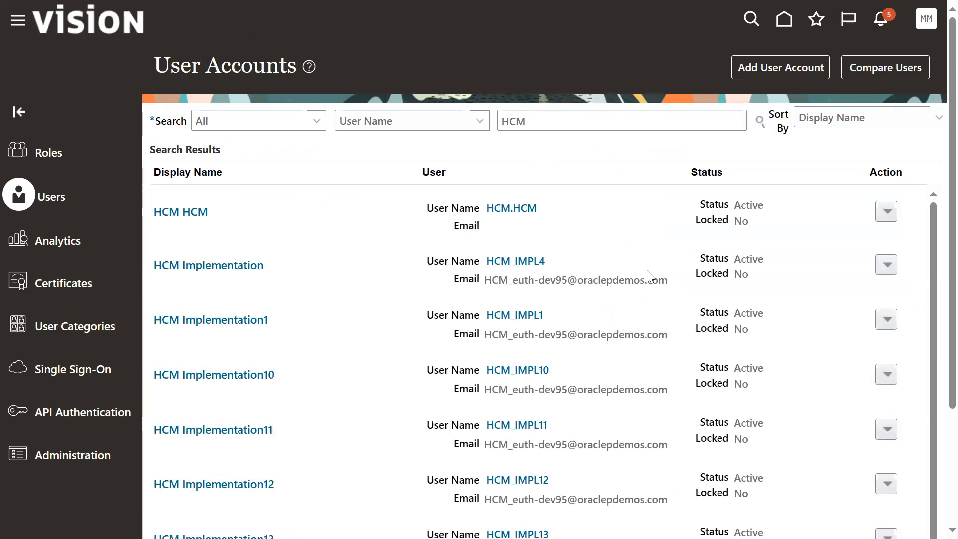
pyautogui.click(520, 208)
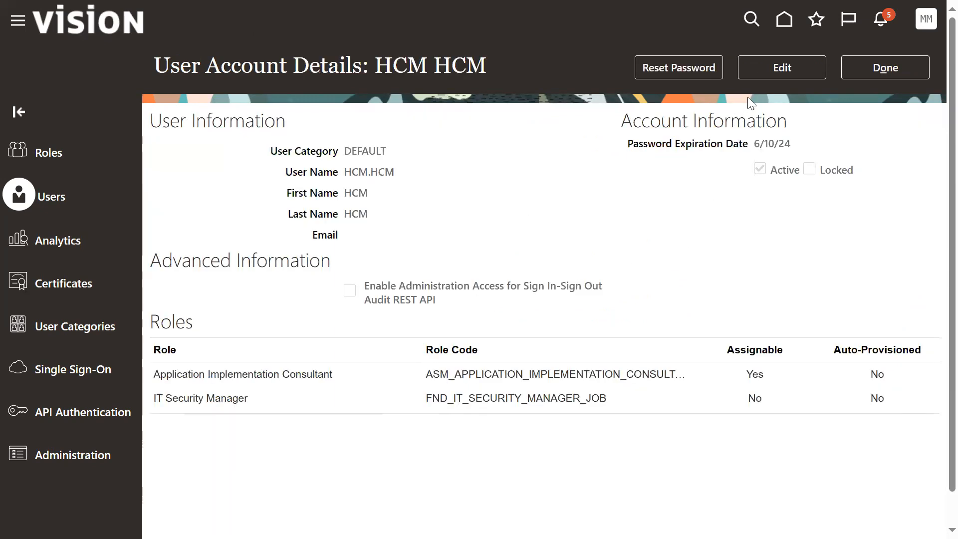
# Step: Open the HCM.HCM account for editing, review its assigned roles, and leave without saving changes
pyautogui.click(782, 68)
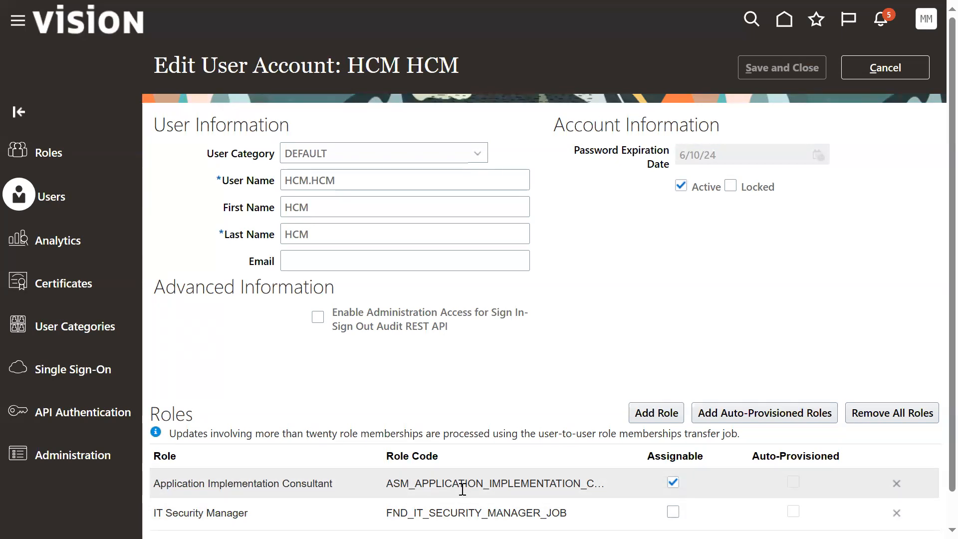
pyautogui.tripleClick(320, 483)
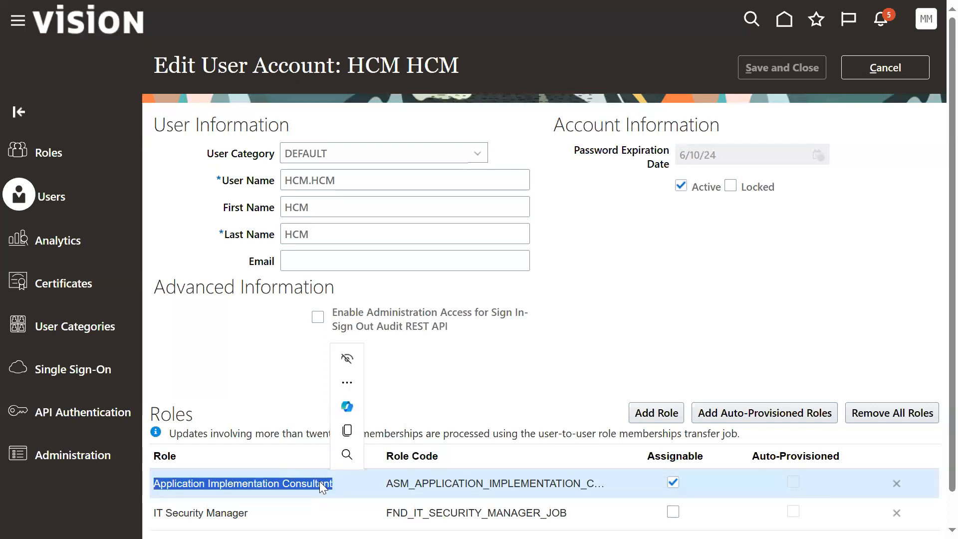
pyautogui.click(544, 375)
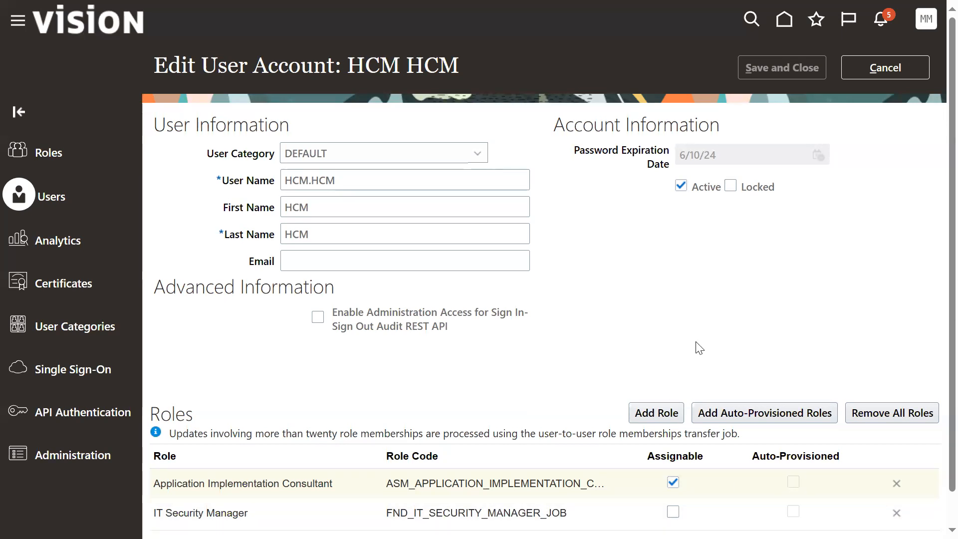
pyautogui.click(873, 73)
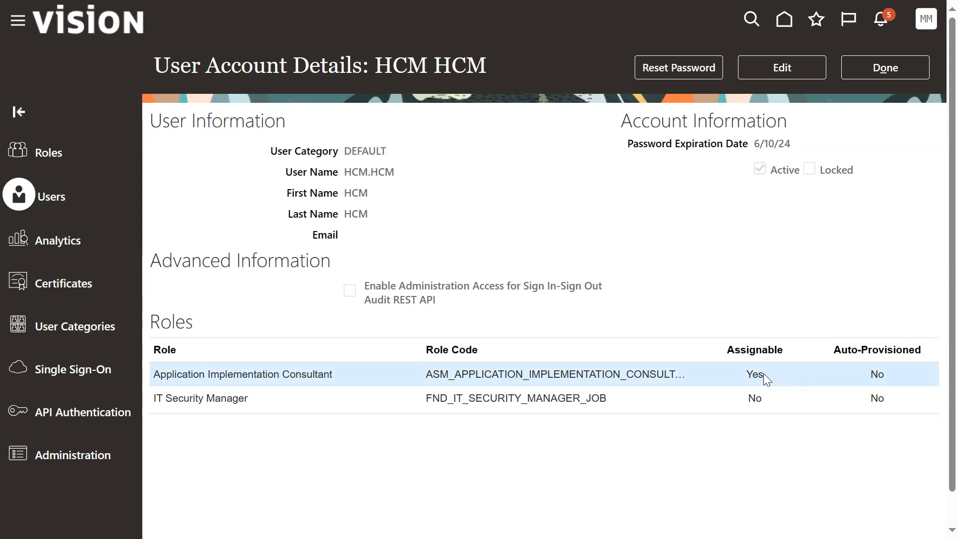
# Step: Review the account's user name and Application Implementation Consultant role, and return to the user accounts list
pyautogui.doubleClick(379, 172)
pyautogui.doubleClick(379, 172)
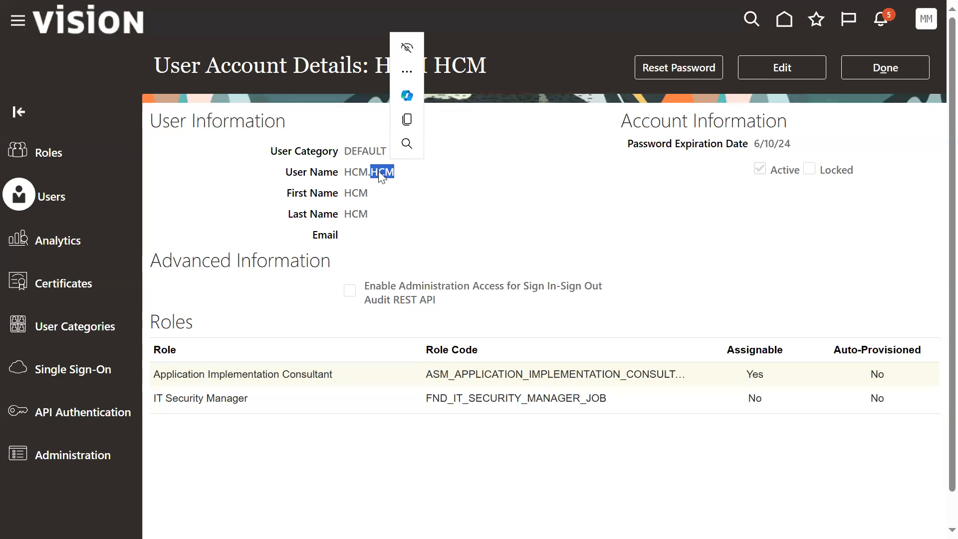
pyautogui.click(379, 372)
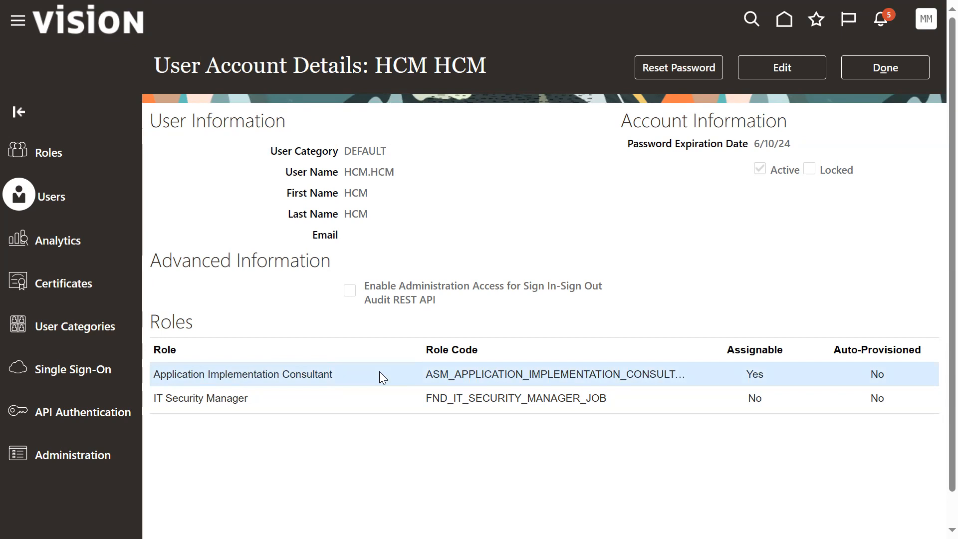
pyautogui.tripleClick(363, 175)
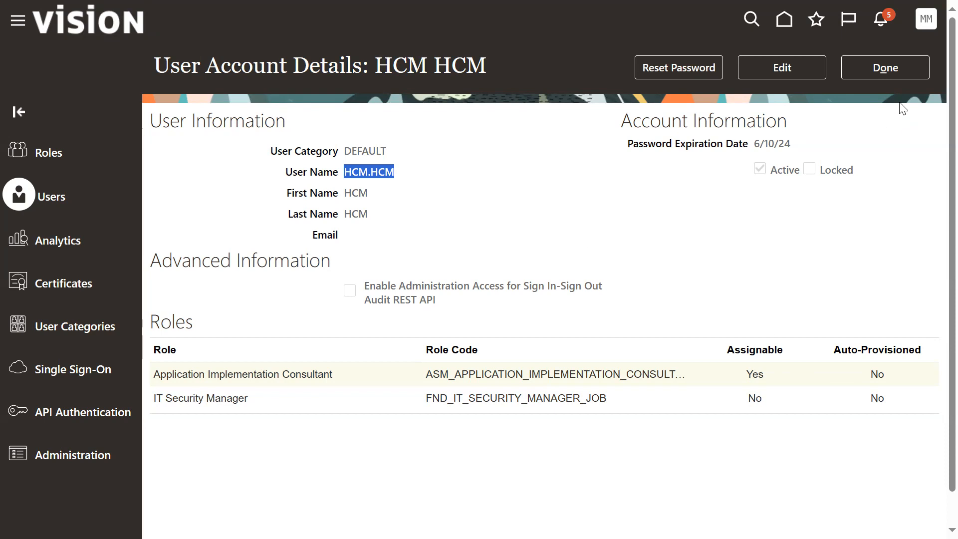
pyautogui.click(895, 70)
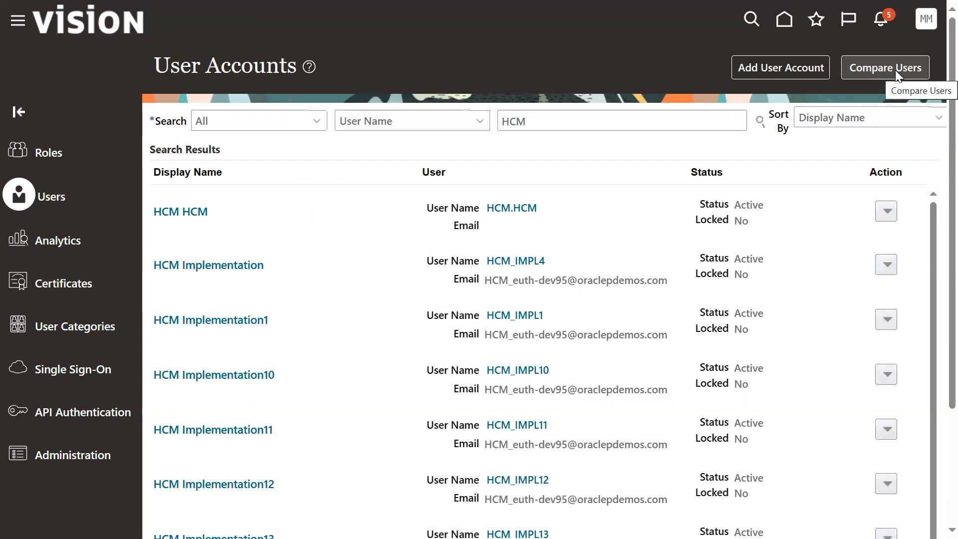
# Step: Sign out of the current account and confirm the single sign-off
pyautogui.click(926, 23)
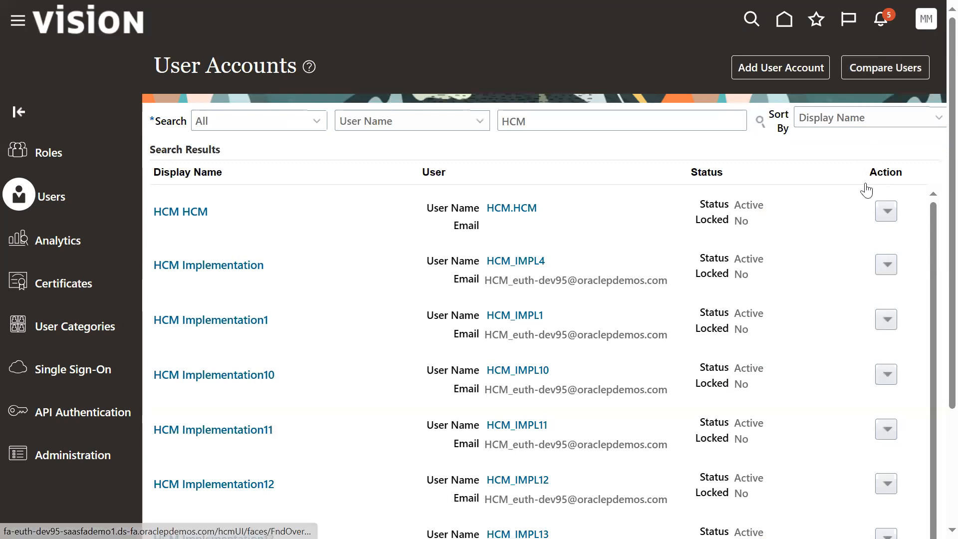
pyautogui.click(891, 58)
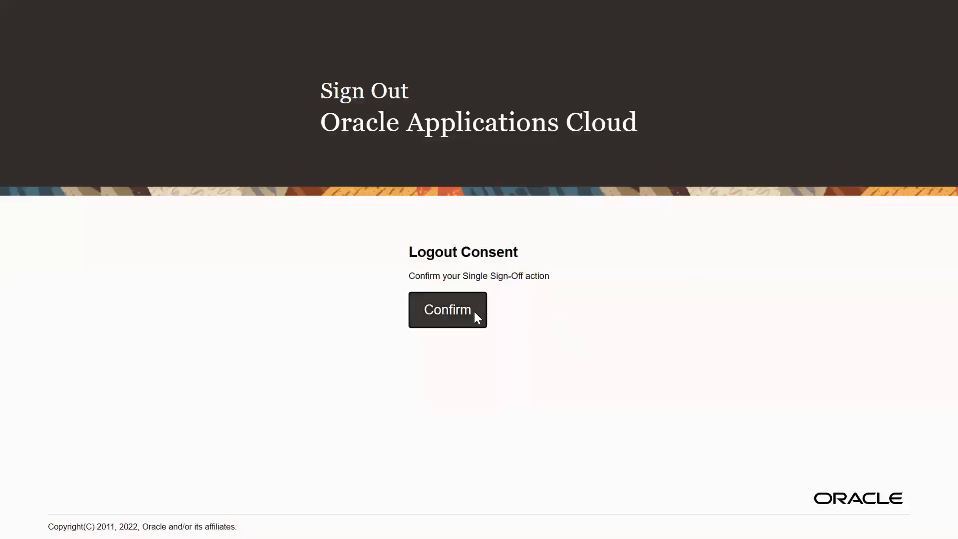
pyautogui.click(470, 309)
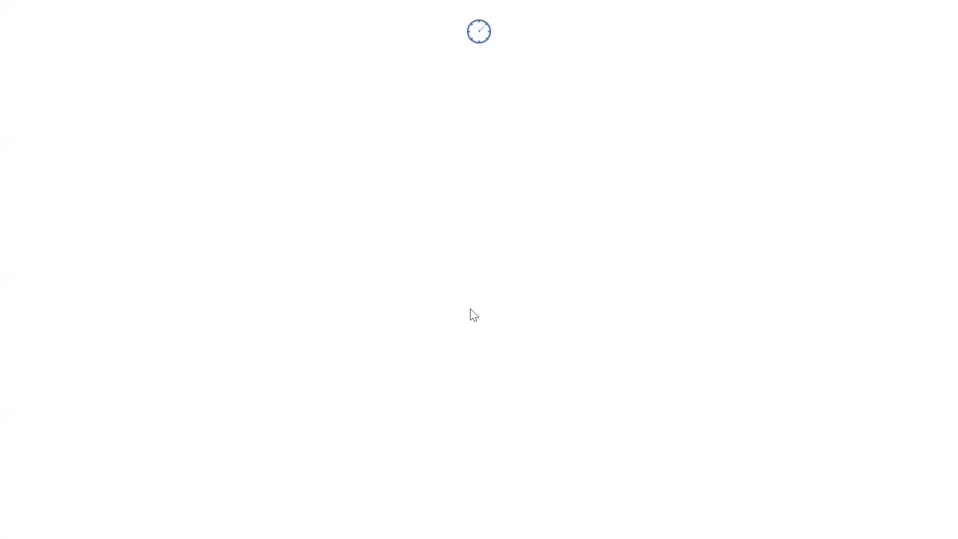
# Step: Sign in as HCM.HCM with the prefilled password and accept the browser's offer to save the credentials
pyautogui.tripleClick(445, 282)
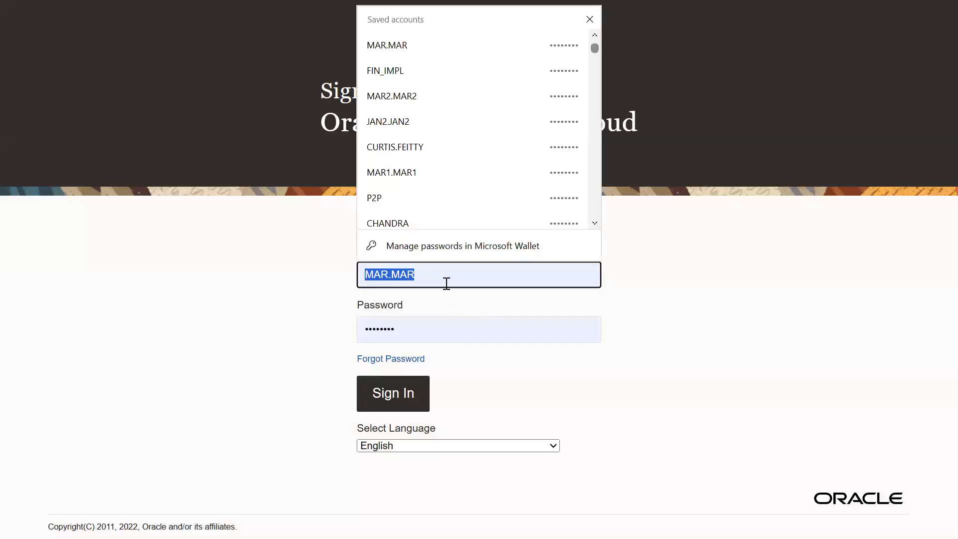
pyautogui.write('HCM')
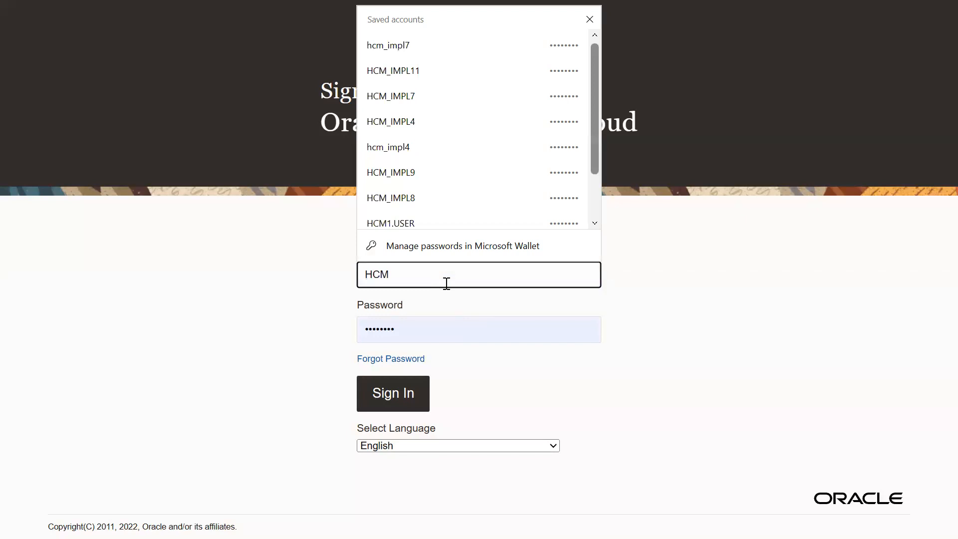
pyautogui.write('.HCM')
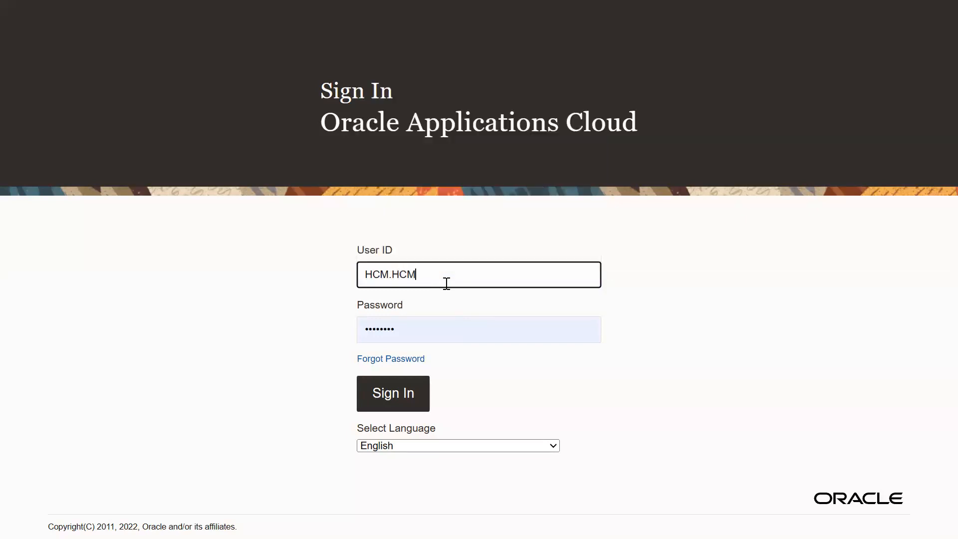
pyautogui.click(389, 394)
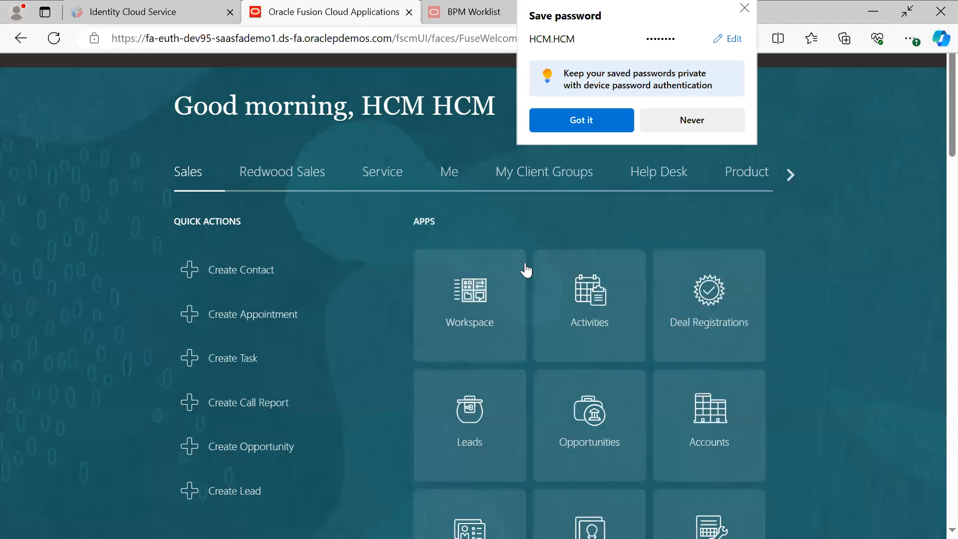
pyautogui.click(573, 123)
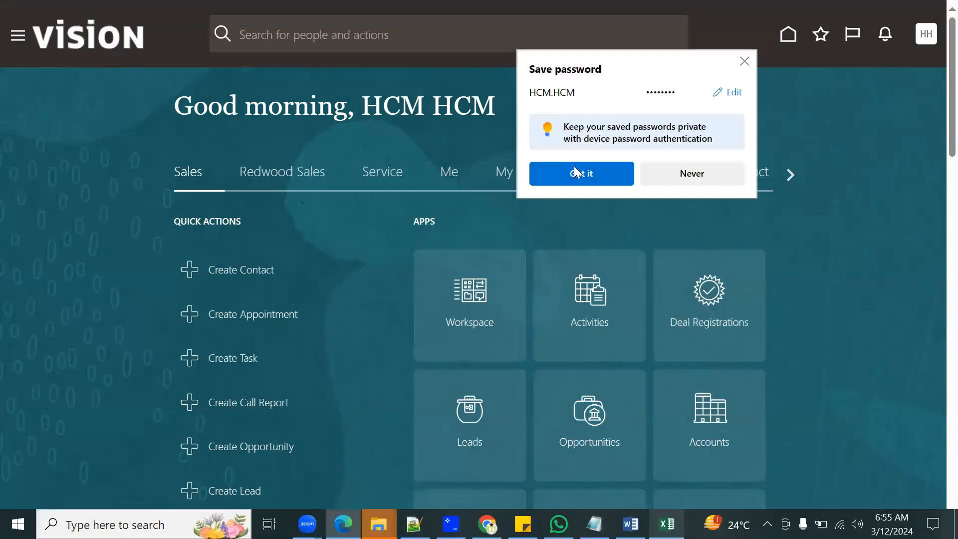
pyautogui.click(578, 184)
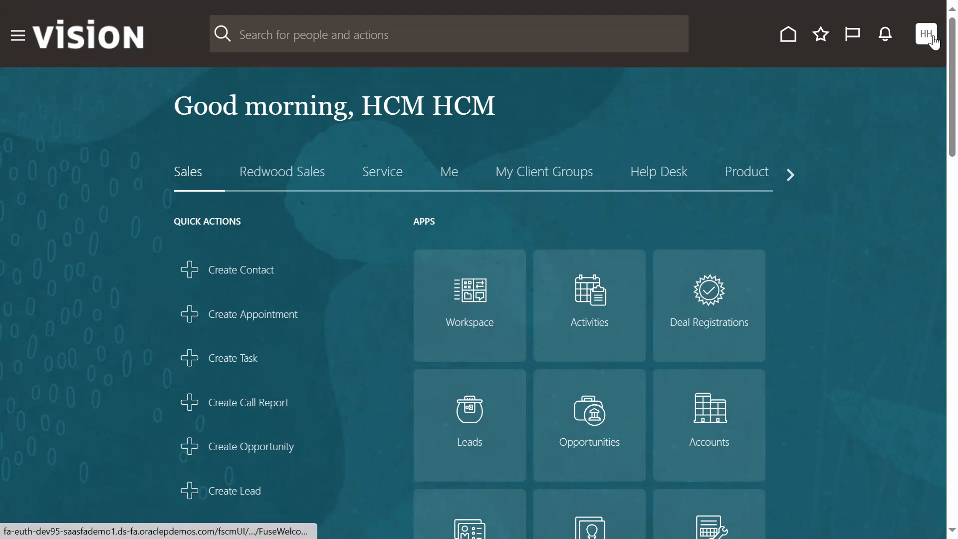
# Step: Check the new account's Settings and Actions options, then open the Security Console from Tools and dismiss its warning
pyautogui.click(932, 40)
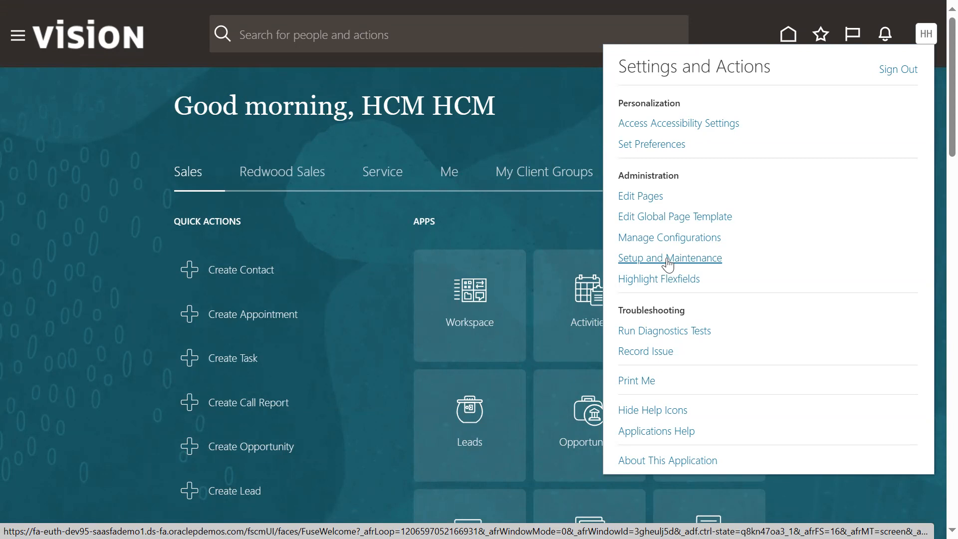
pyautogui.click(19, 84)
pyautogui.click(19, 37)
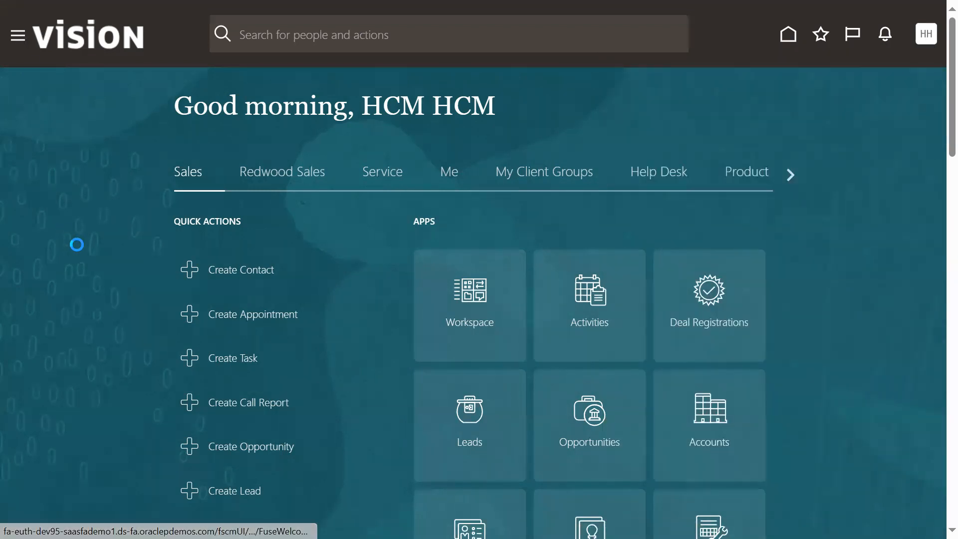
pyautogui.scroll(-5, 284, 325)
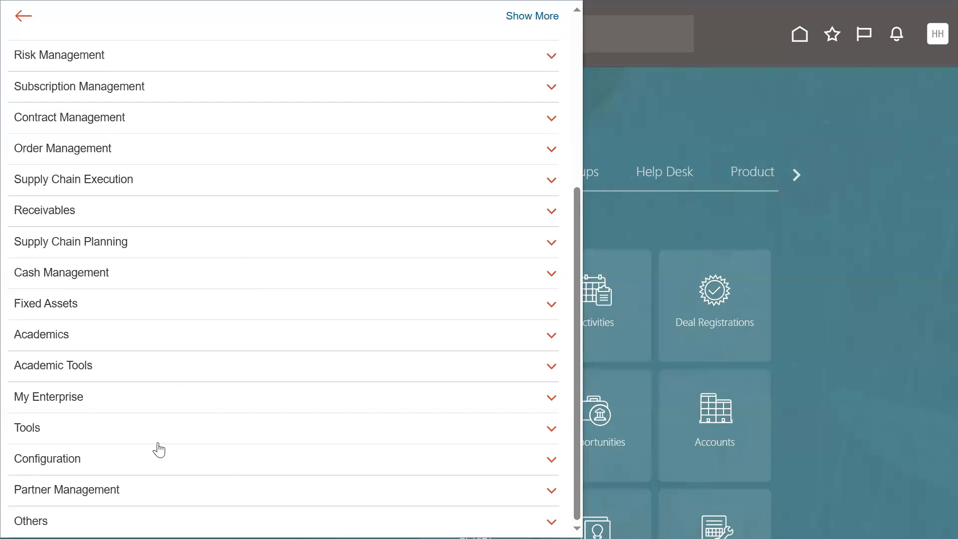
pyautogui.click(141, 422)
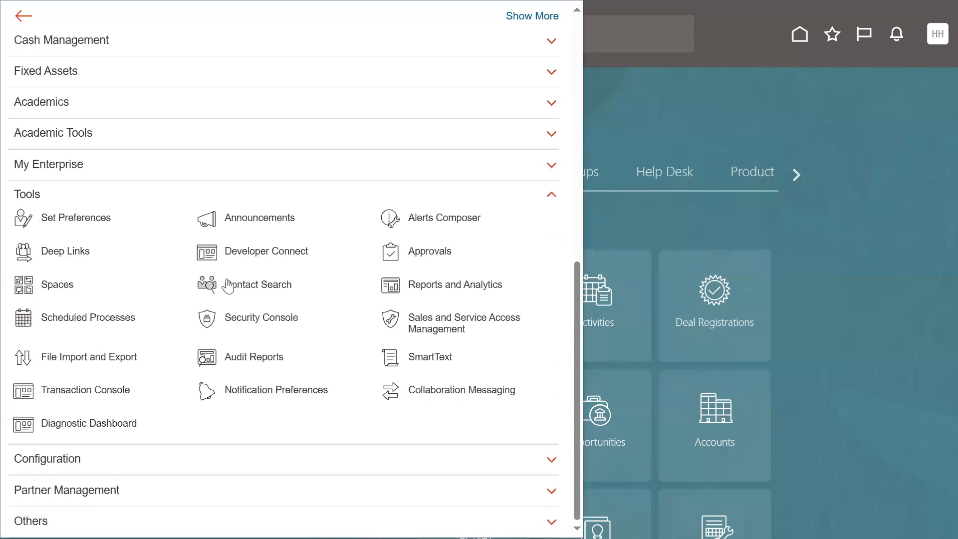
pyautogui.click(278, 329)
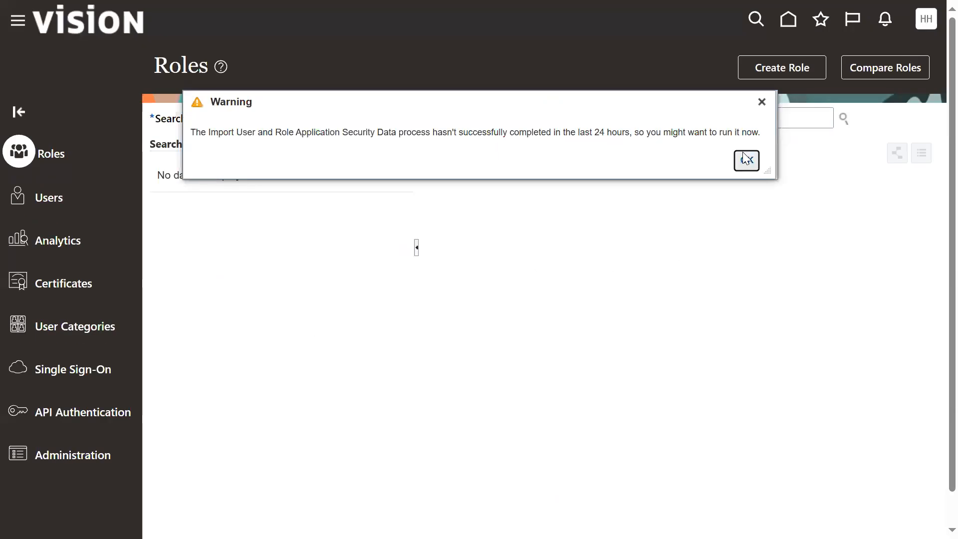
pyautogui.click(744, 166)
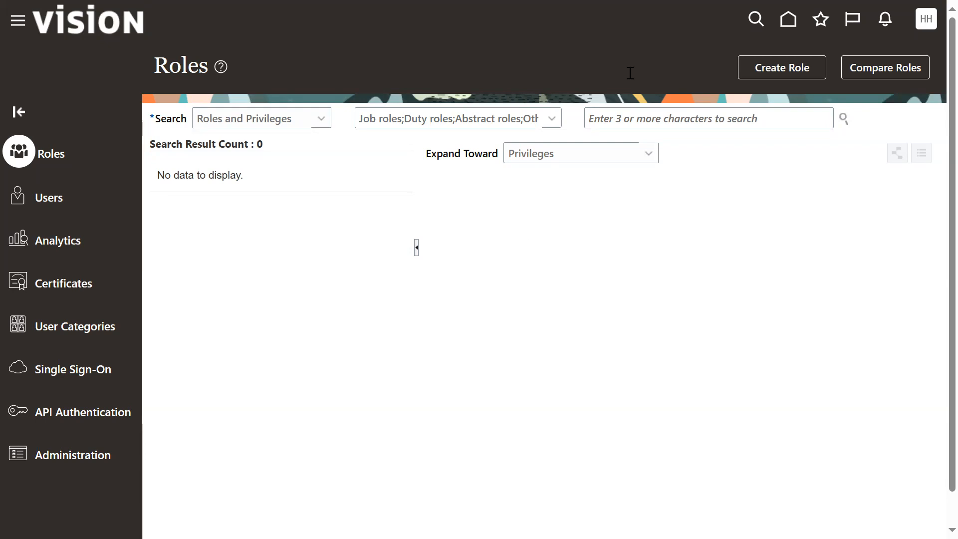
# Step: Open Setup and Maintenance for the signed-in account
pyautogui.press('F11')
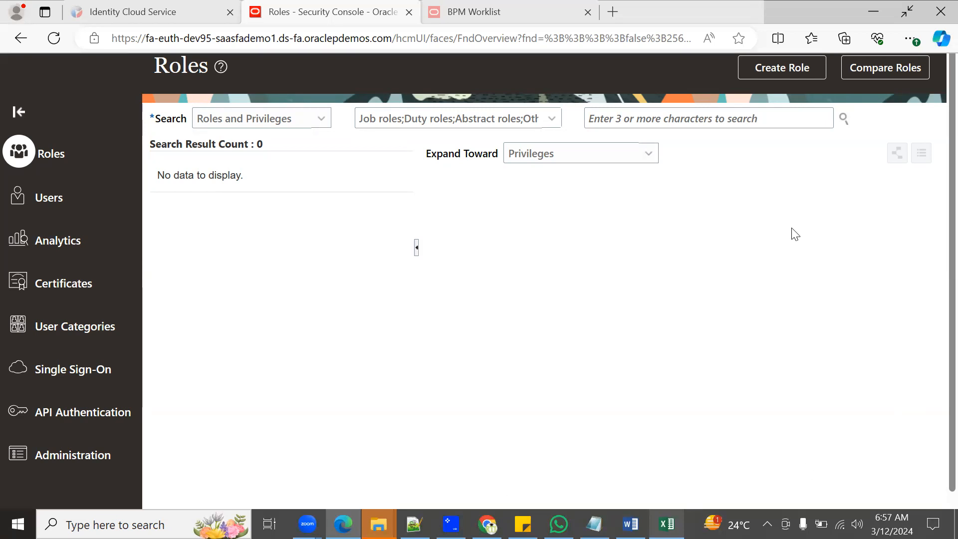
pyautogui.click(927, 25)
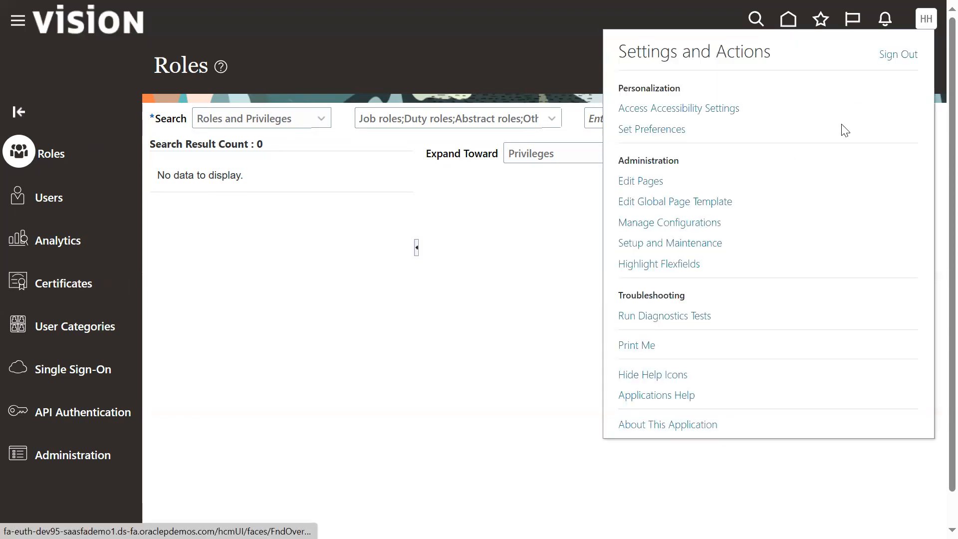
pyautogui.click(663, 245)
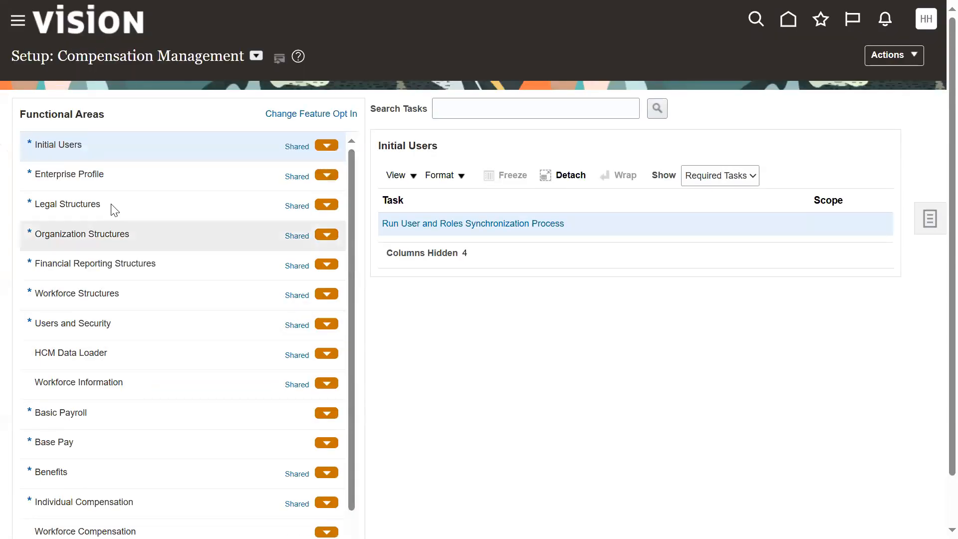
# Step: Examine the setup offerings available to the account, from Compensation Management through Workforce Development
pyautogui.click(254, 56)
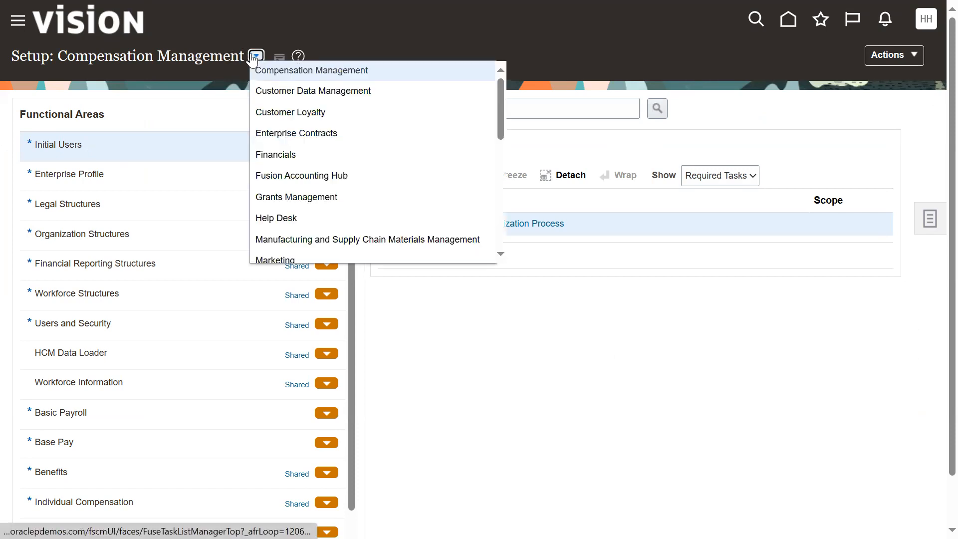
pyautogui.moveTo(502, 92)
pyautogui.mouseDown()
pyautogui.moveTo(502, 216)
pyautogui.moveTo(517, 149)
pyautogui.moveTo(498, 83)
pyautogui.mouseUp()
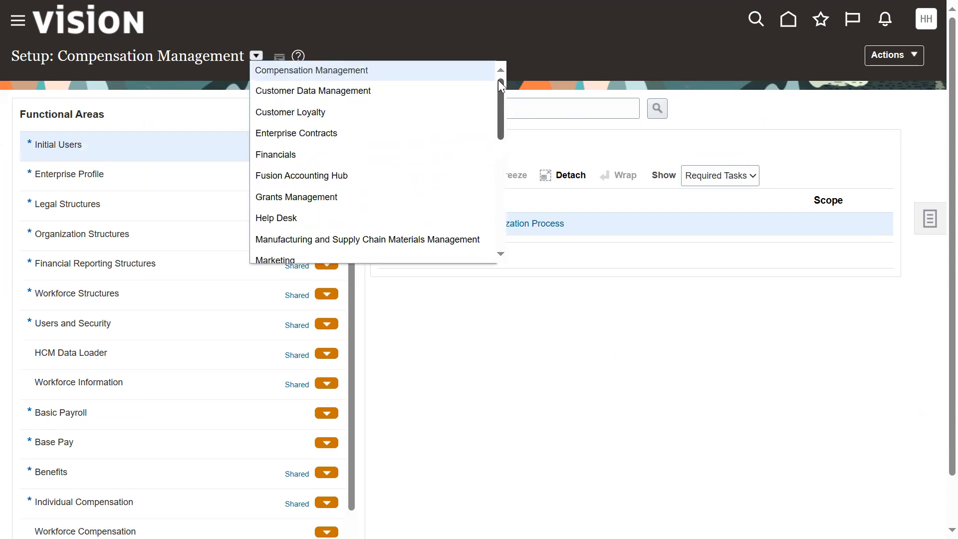
pyautogui.moveTo(499, 80)
pyautogui.mouseDown()
pyautogui.moveTo(494, 199)
pyautogui.moveTo(498, 74)
pyautogui.mouseUp()
pyautogui.moveTo(498, 73)
pyautogui.mouseDown()
pyautogui.moveTo(494, 112)
pyautogui.moveTo(484, 62)
pyautogui.mouseUp()
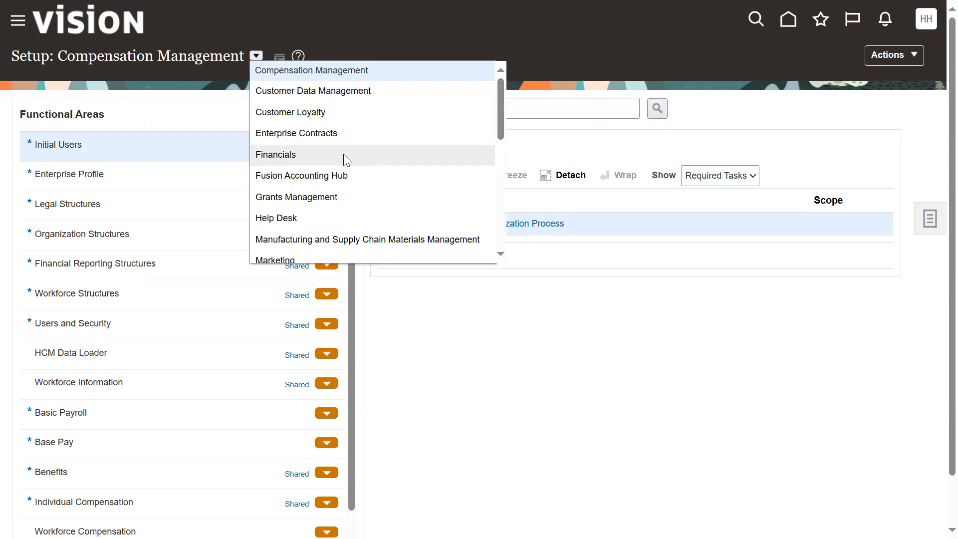
pyautogui.scroll(-1, 343, 155)
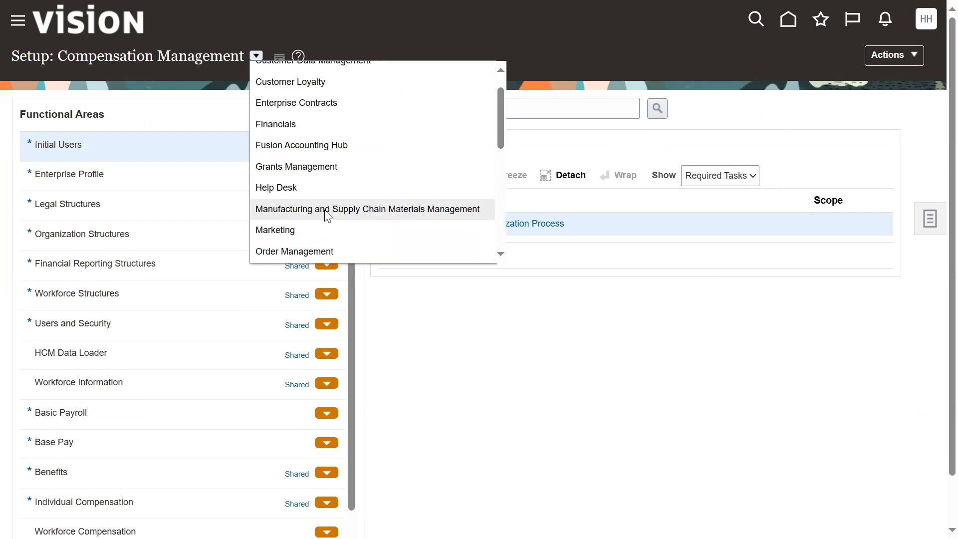
pyautogui.scroll(-3, 327, 214)
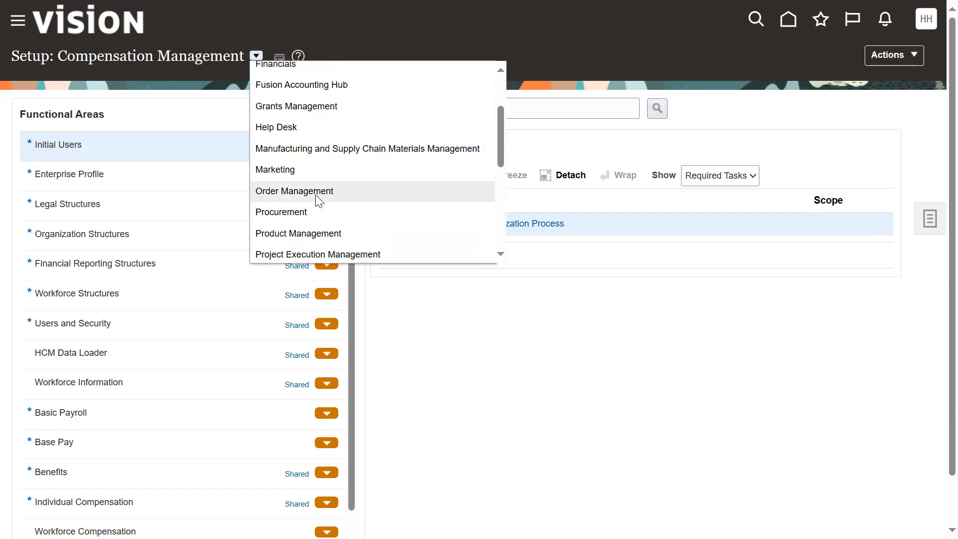
pyautogui.scroll(-1, 313, 195)
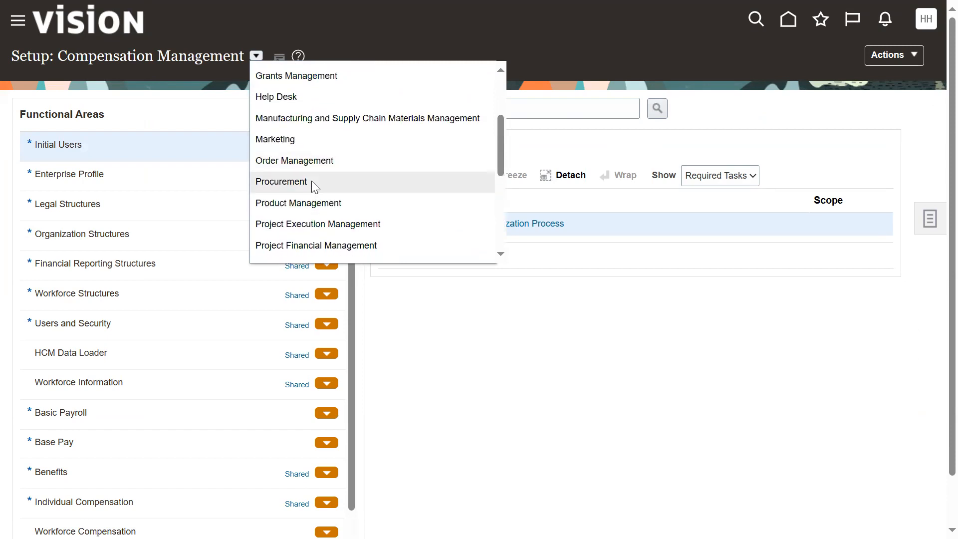
pyautogui.scroll(-1, 313, 186)
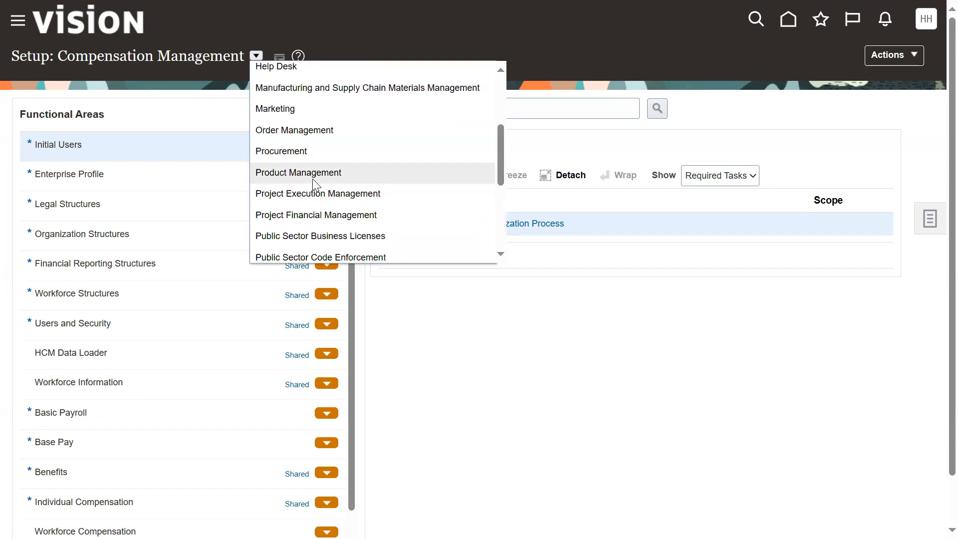
pyautogui.scroll(-1, 314, 186)
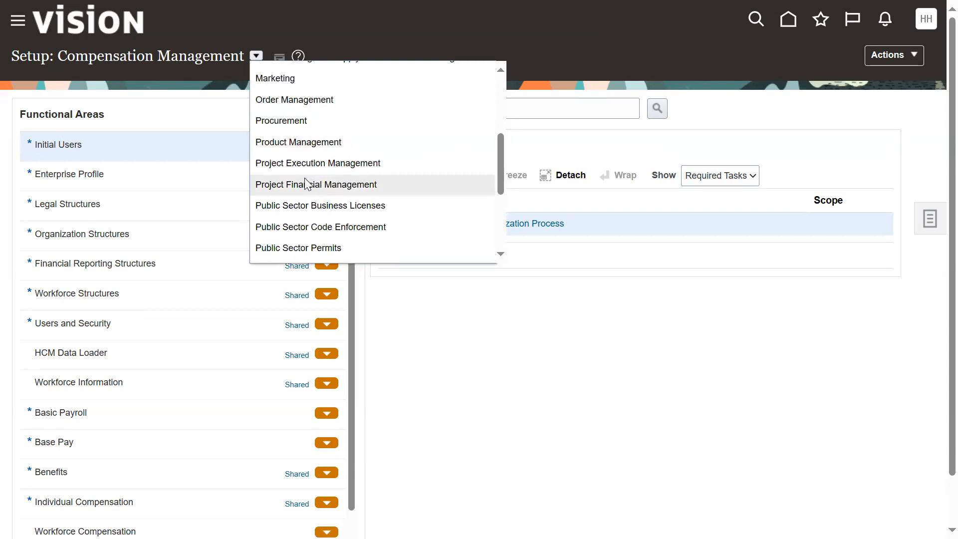
pyautogui.scroll(-1, 328, 189)
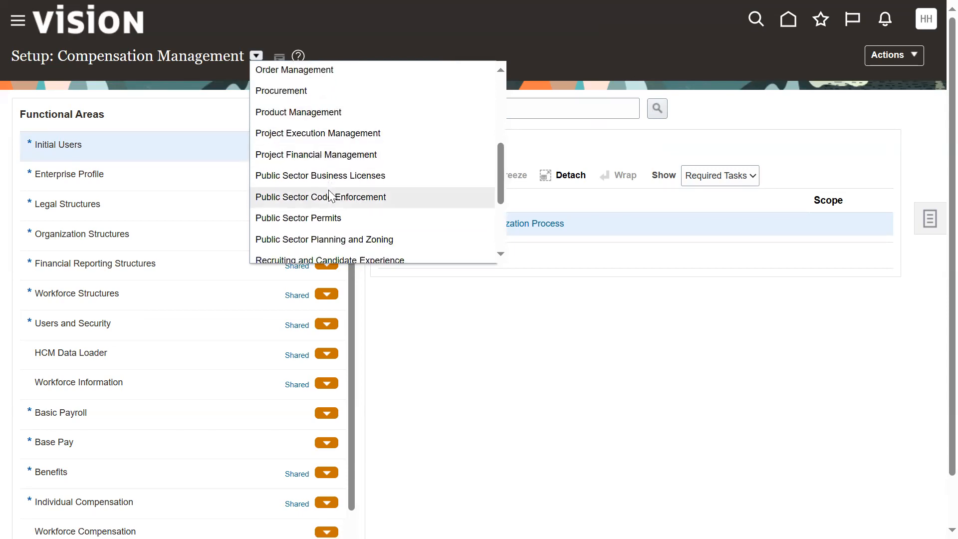
pyautogui.scroll(-1, 313, 195)
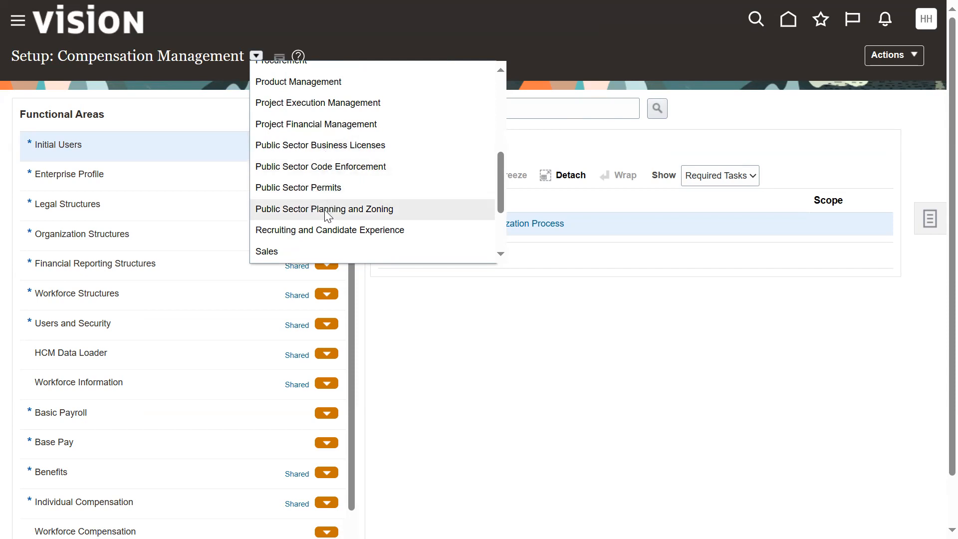
pyautogui.scroll(-1, 338, 213)
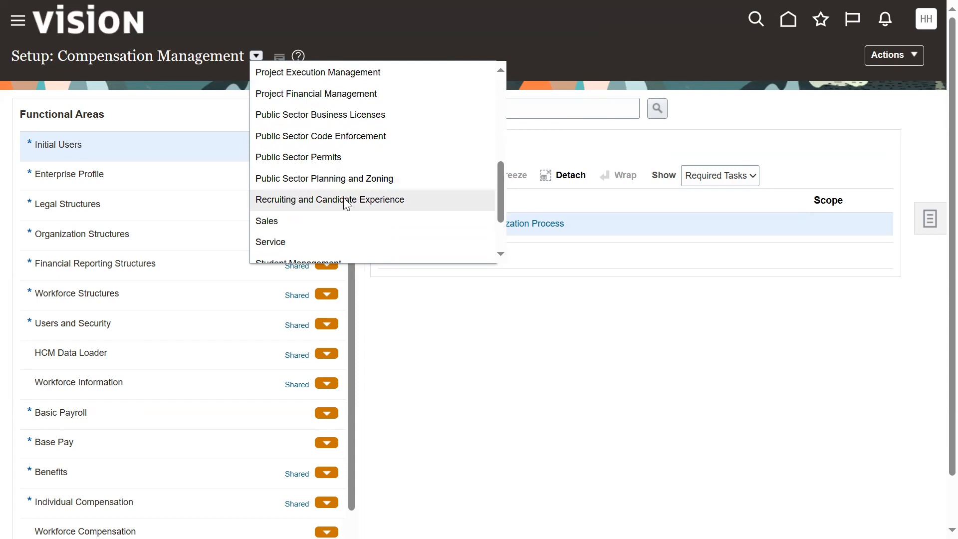
pyautogui.scroll(-2, 331, 215)
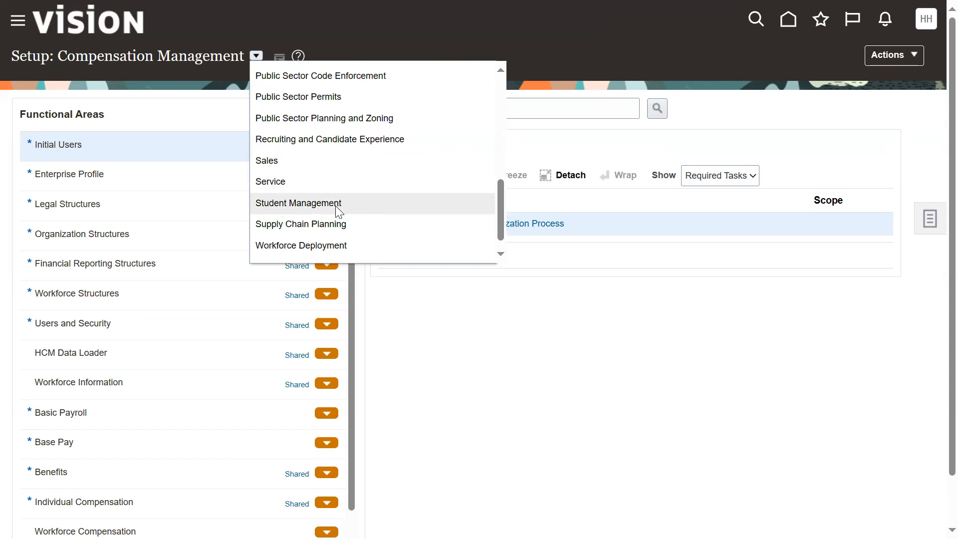
pyautogui.scroll(-1, 343, 250)
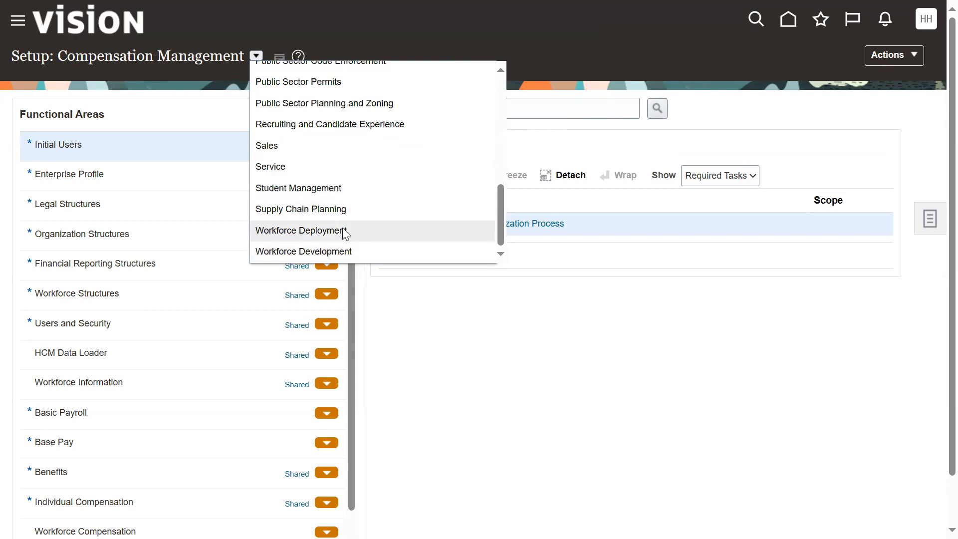
pyautogui.scroll(7, 484, 227)
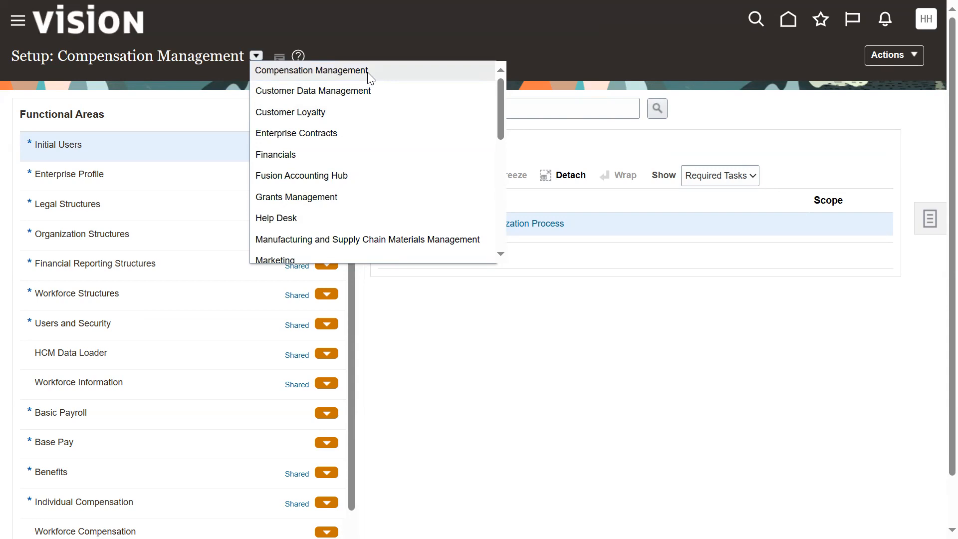
# Step: Switch to the Class-1.txt notes in Notepad++ and replace the unfinished last line with "Fusion Applications -Cloud ERP"
pyautogui.hotkey('alt', 'Tab')
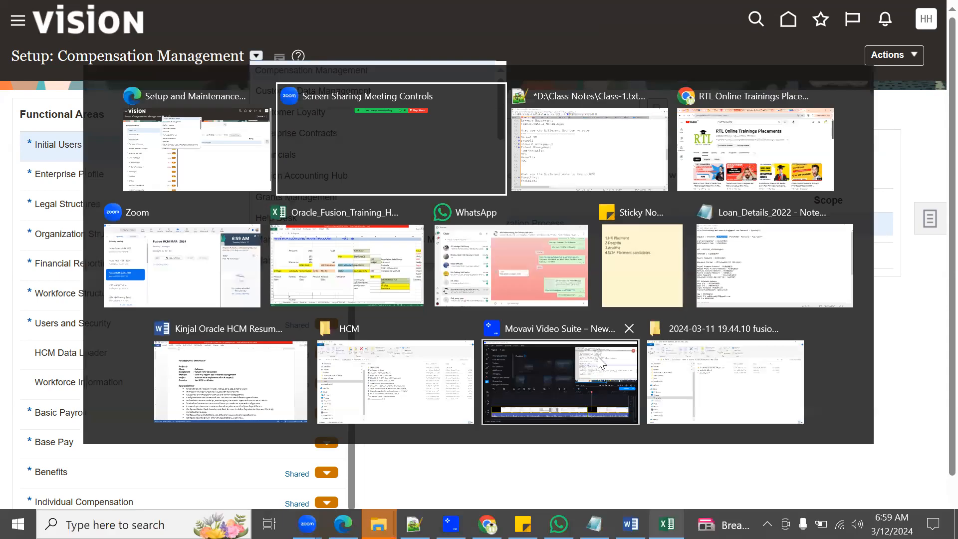
pyautogui.scroll(-9, 239, 352)
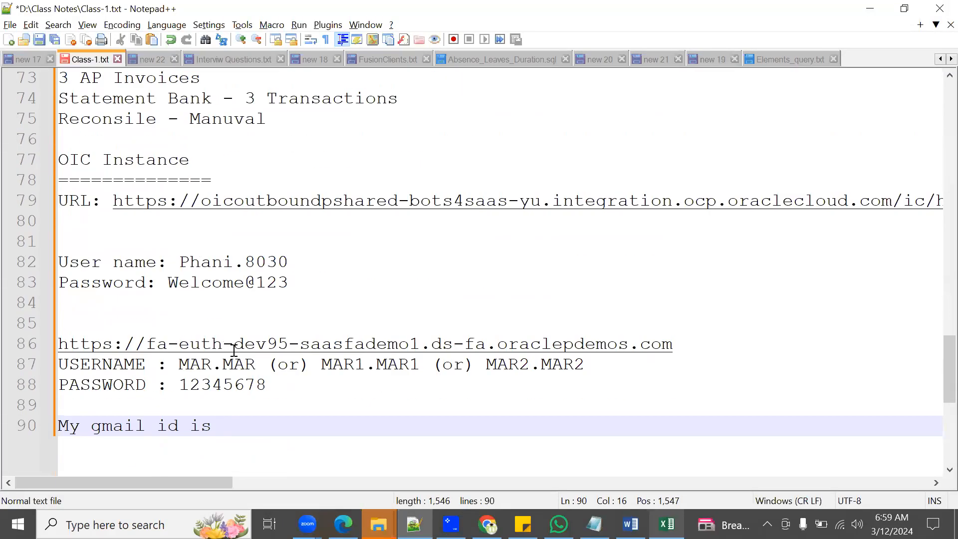
pyautogui.scroll(-2, 240, 346)
pyautogui.moveTo(294, 91); pyautogui.dragTo(52, 77)
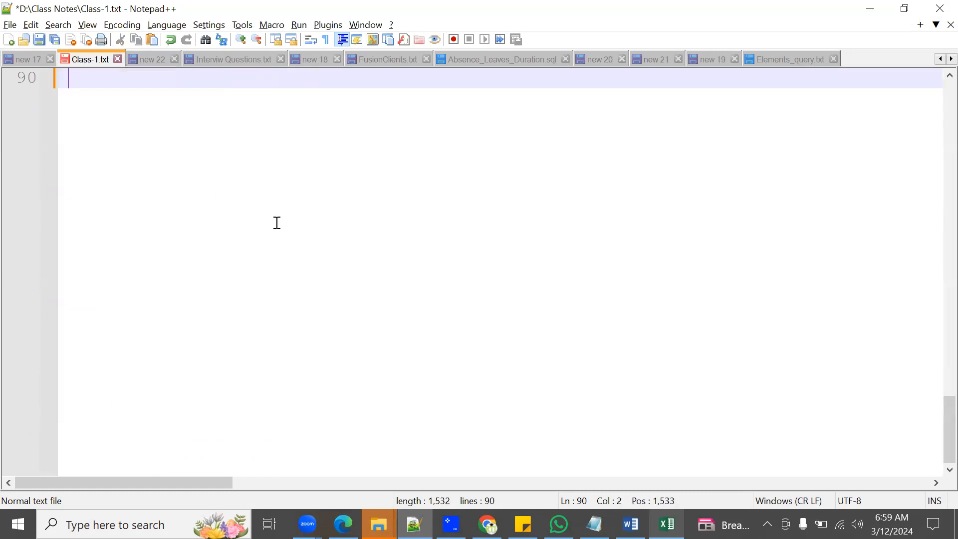
pyautogui.write('Fusion')
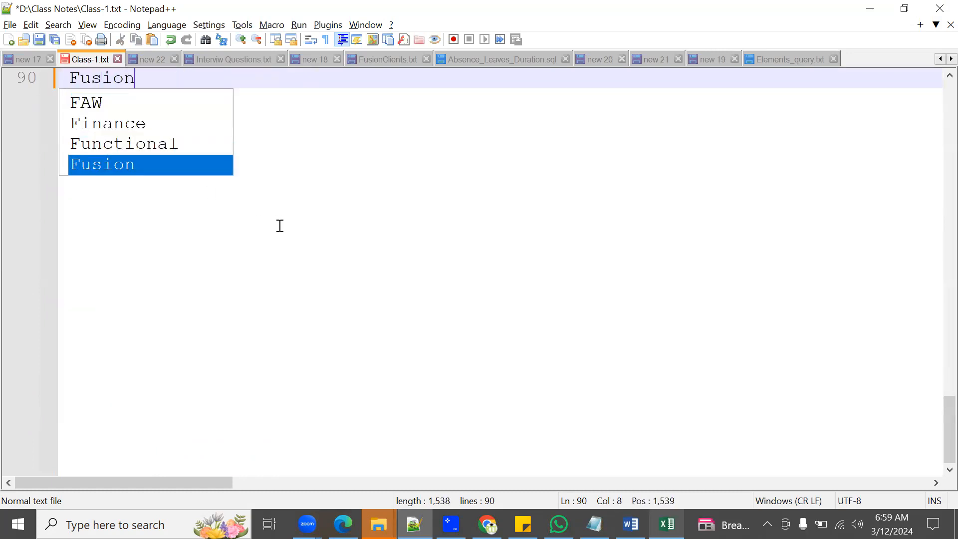
pyautogui.write(' Application')
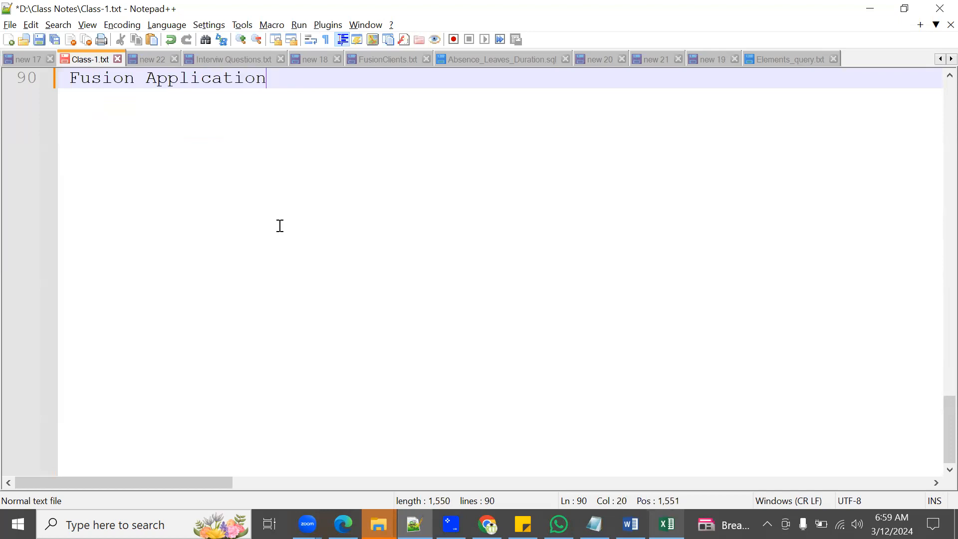
pyautogui.write('s -Clo')
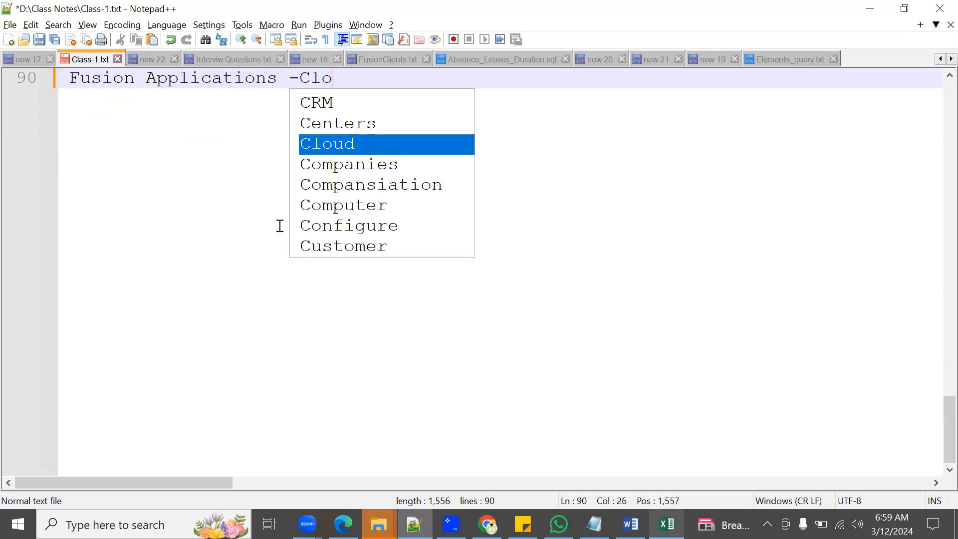
pyautogui.write('ud ERP')
pyautogui.press('Return')
pyautogui.press('Return')
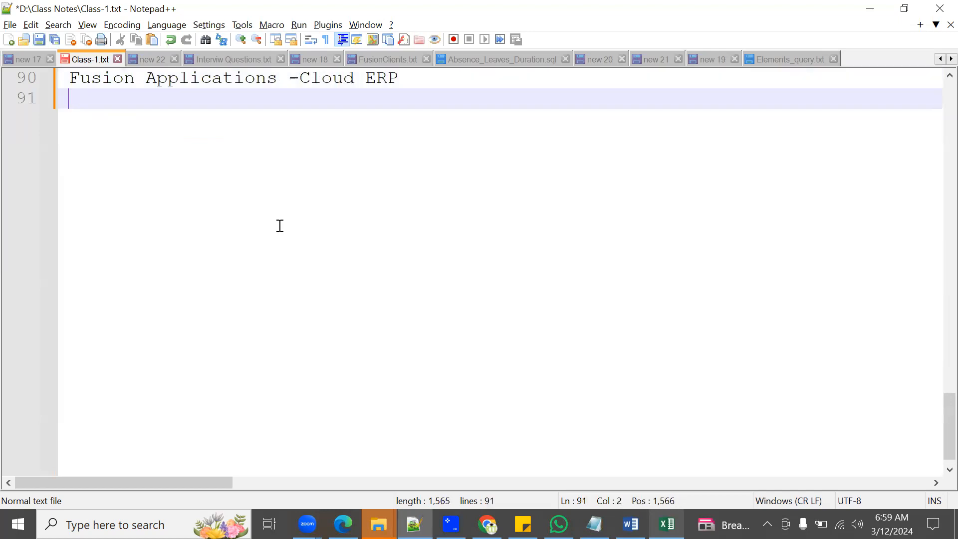
# Step: List Finance, HCM, SCM and "CRM ...." on separate lines under the Fusion Applications heading
pyautogui.write('Finance')
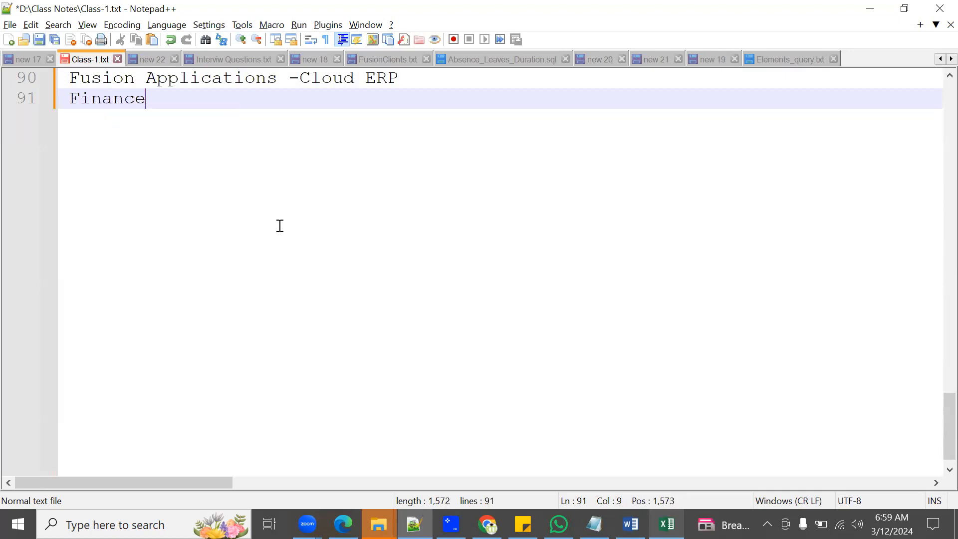
pyautogui.press('Return')
pyautogui.write('HCM')
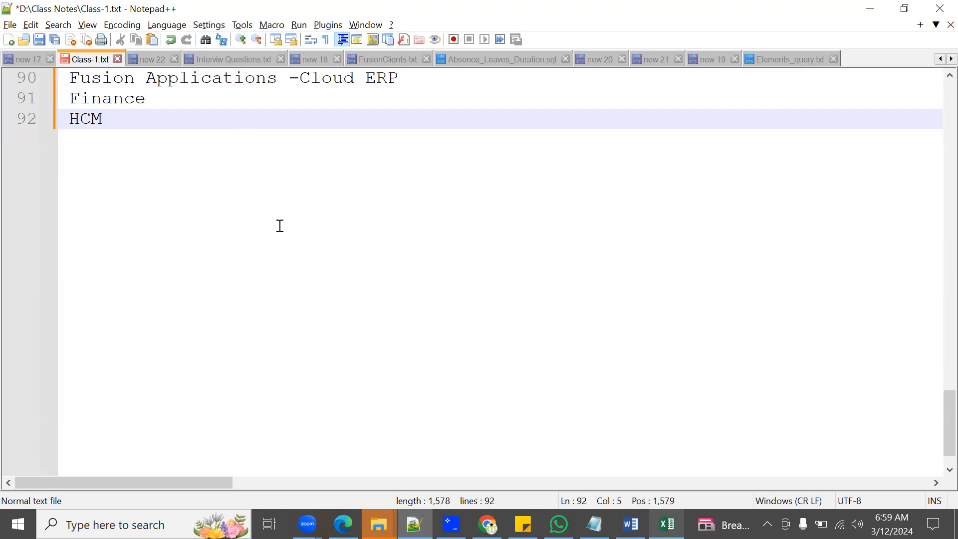
pyautogui.press('Return')
pyautogui.write('SCM')
pyautogui.press('Return')
pyautogui.press('Return')
pyautogui.write('CRM ')
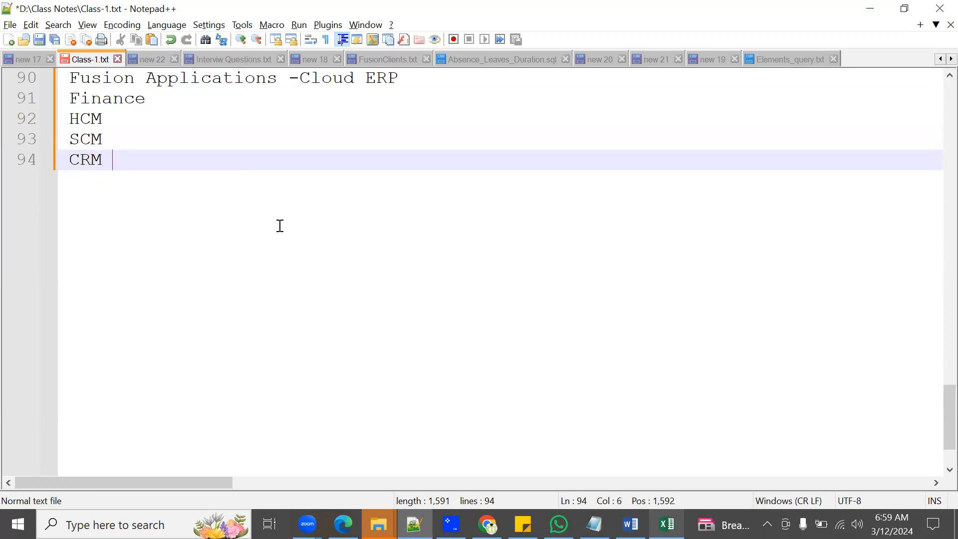
pyautogui.write('....')
# Step: After a blank line, add "HCM - Workforce Development" with "Workforce Deployement" aligned beneath it
pyautogui.press('Return')
pyautogui.press('Return')
pyautogui.write('HCM')
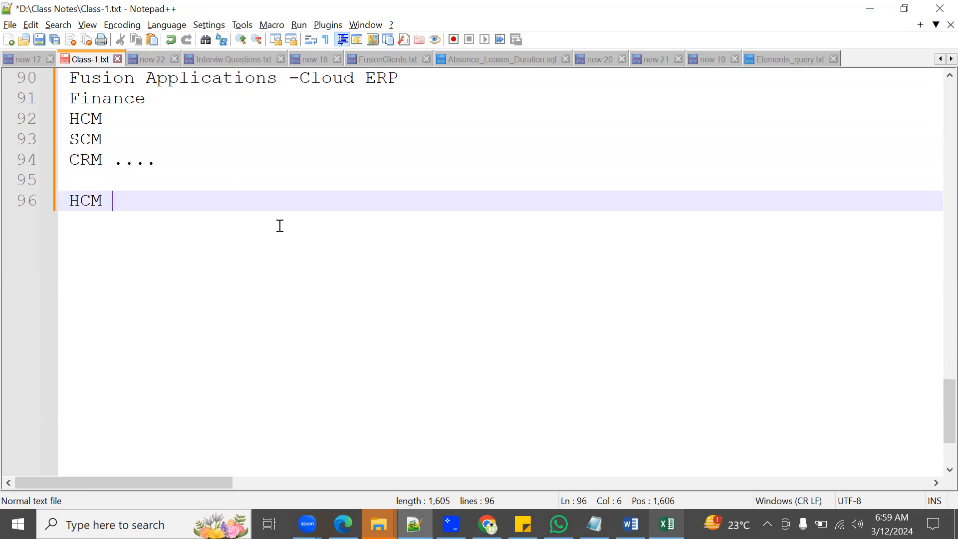
pyautogui.write(' - Workforce De')
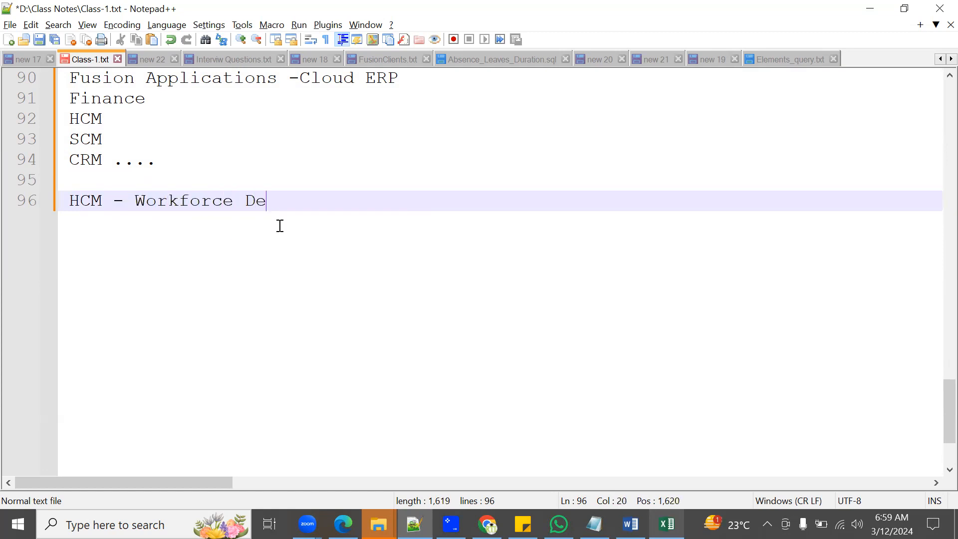
pyautogui.write('velopment')
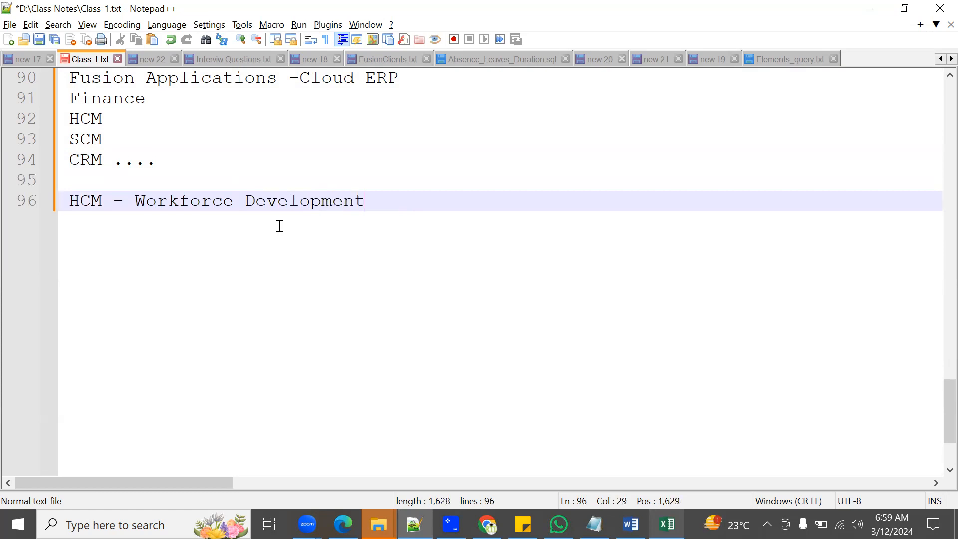
pyautogui.press('Return')
pyautogui.write('Work')
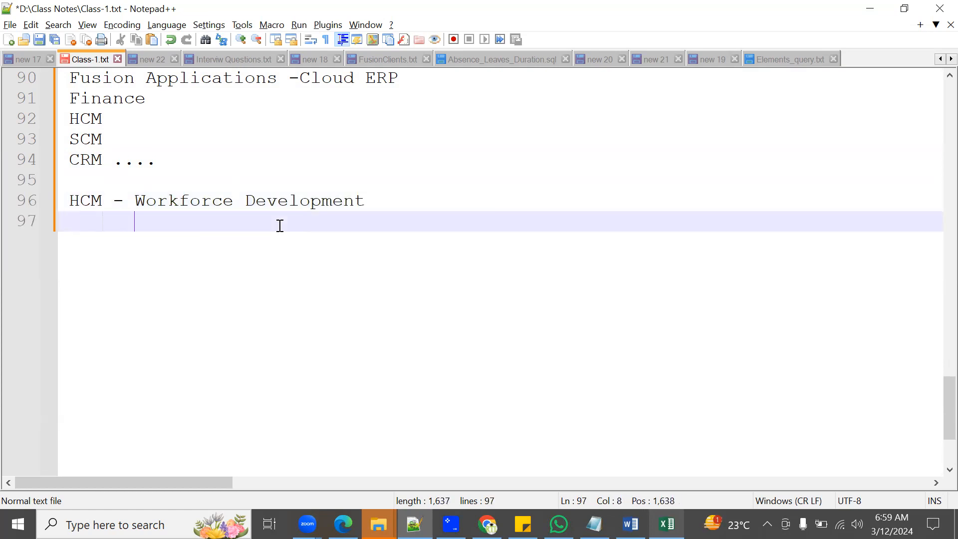
pyautogui.write('force ')
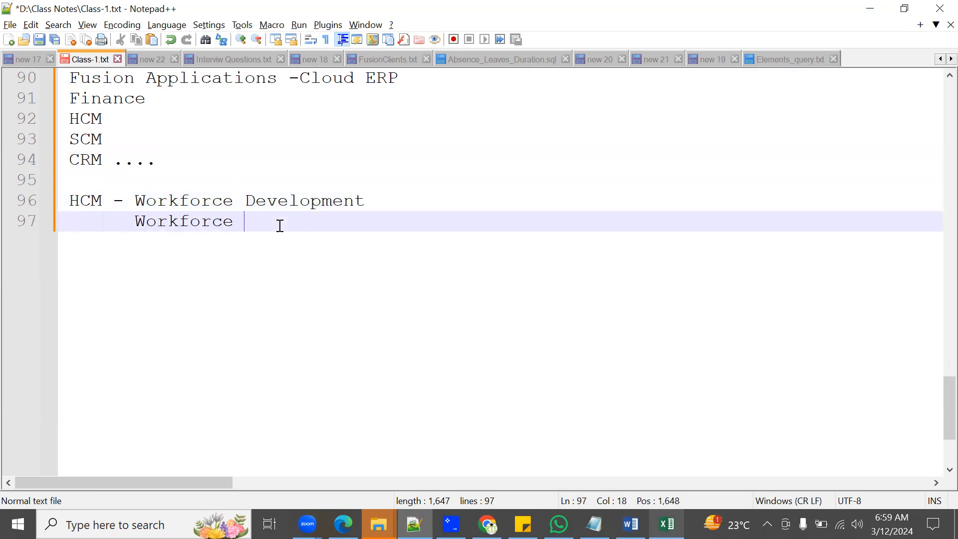
pyautogui.write('Deployement')
# Step: Add "Compansiation Management" as the third entry of the HCM list
pyautogui.press('Return')
pyautogui.write('Compansi')
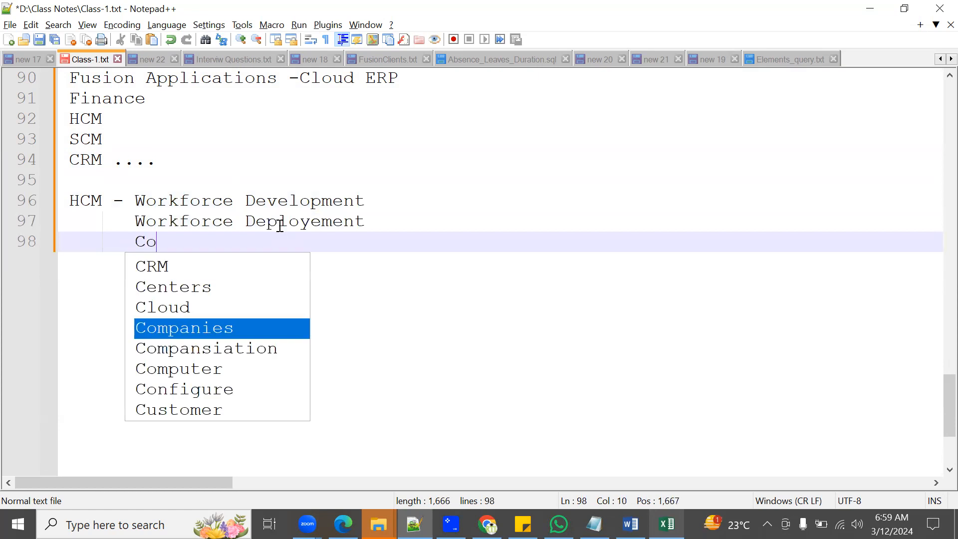
pyautogui.write('n Mana')
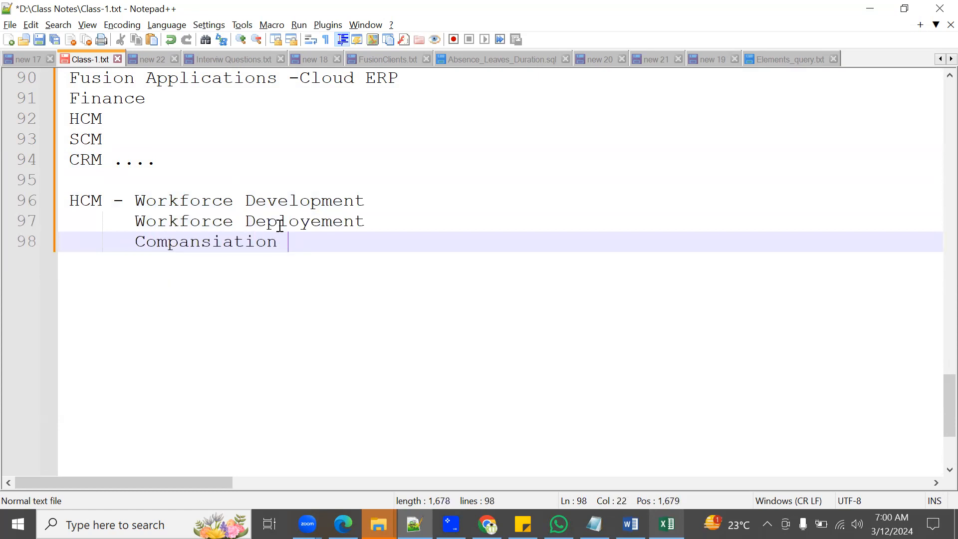
pyautogui.press('BackSpace')
pyautogui.press('BackSpace')
pyautogui.write('nage')
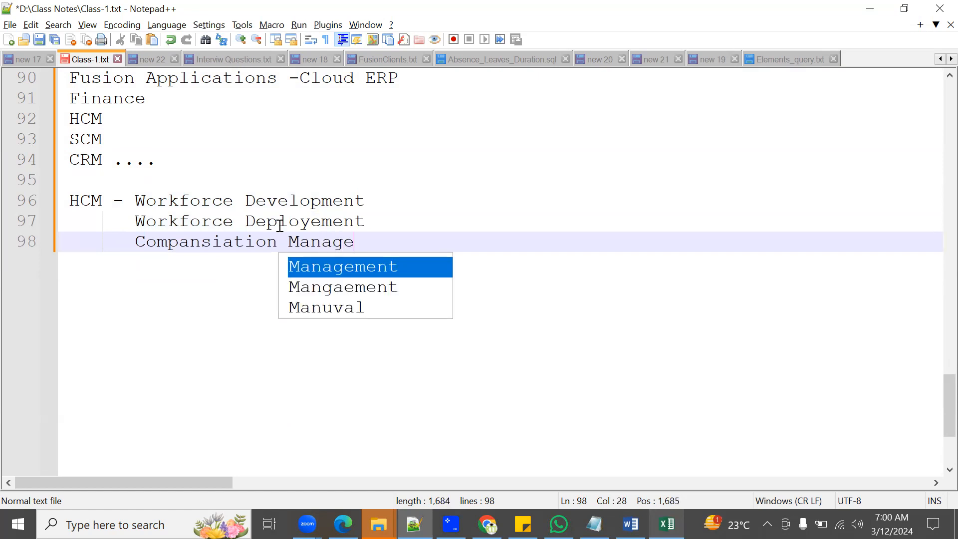
pyautogui.press('Return')
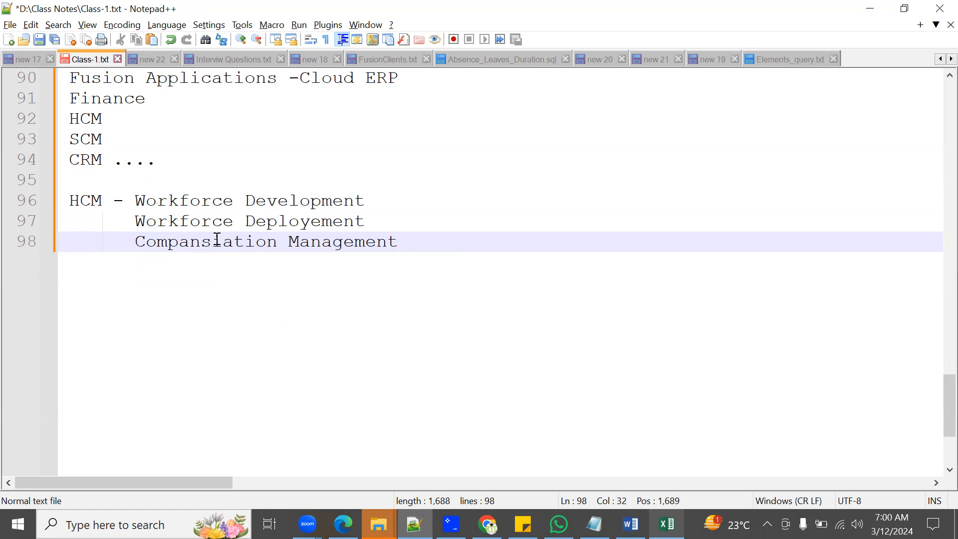
# Step: Leave a blank line below the HCM list and add an unindented "Other ERP" heading underlined with "======="
pyautogui.moveTo(125, 202); pyautogui.dragTo(359, 321)
pyautogui.click(291, 305)
pyautogui.press('Return')
pyautogui.press('Return')
pyautogui.press('BackSpace')
pyautogui.press('BackSpace')
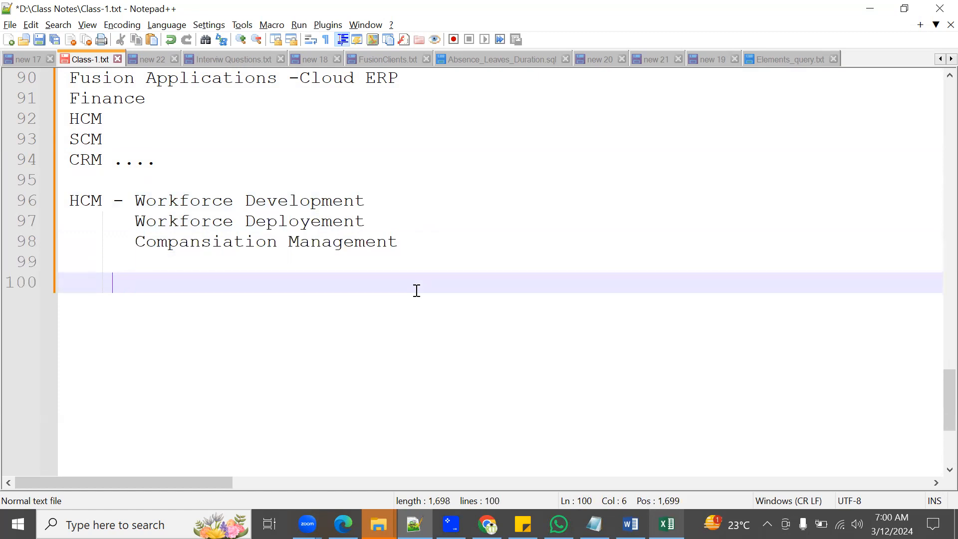
pyautogui.press('BackSpace')
pyautogui.write('E')
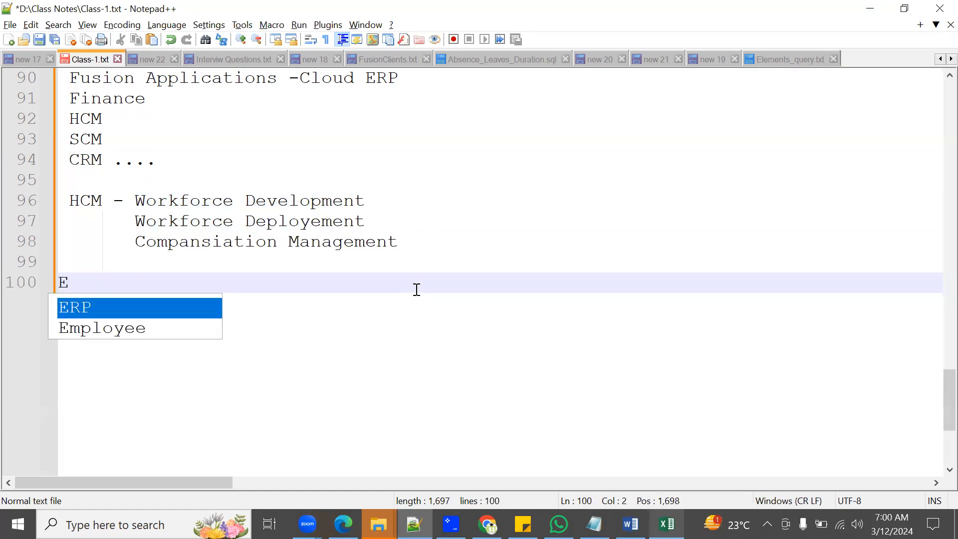
pyautogui.write('oTher')
pyautogui.press('BackSpace')
pyautogui.press('BackSpace')
pyautogui.press('BackSpace')
pyautogui.press('BackSpace')
pyautogui.press('BackSpace')
pyautogui.press('BackSpace')
pyautogui.write('Other ERP')
pyautogui.press('Return')
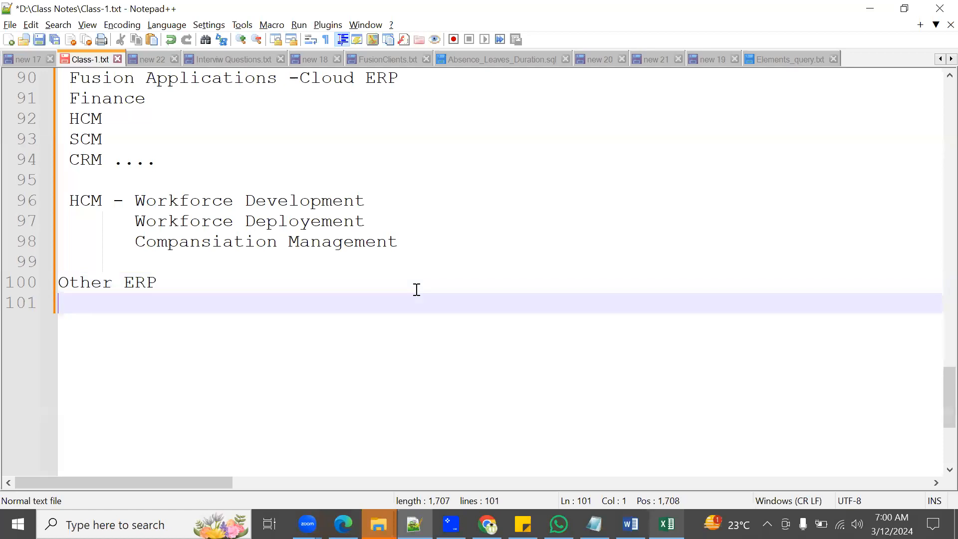
pyautogui.write('=======')
# Step: List Domains, Modules, Menu and Forms/Pages on separate lines under the Other ERP heading
pyautogui.press('Return')
pyautogui.write('Domains')
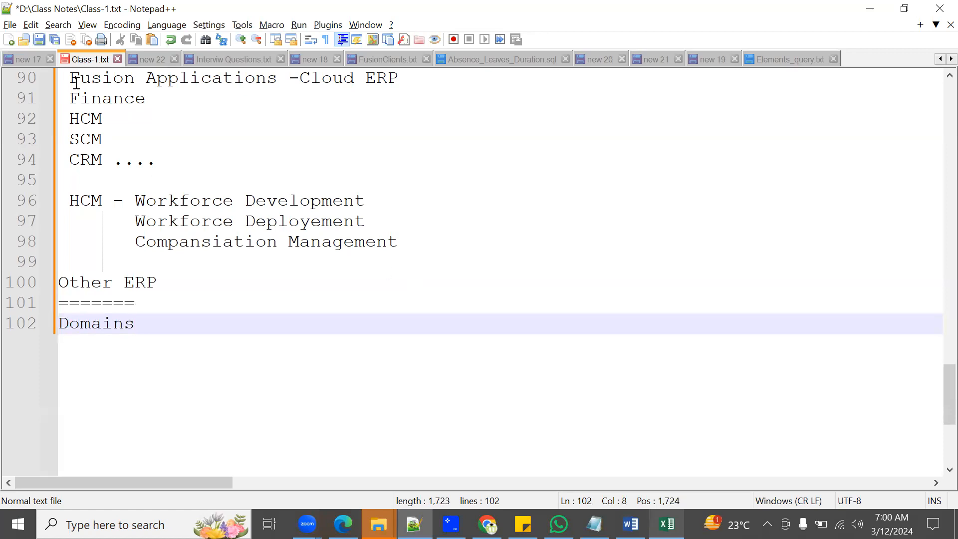
pyautogui.moveTo(72, 98); pyautogui.dragTo(113, 157)
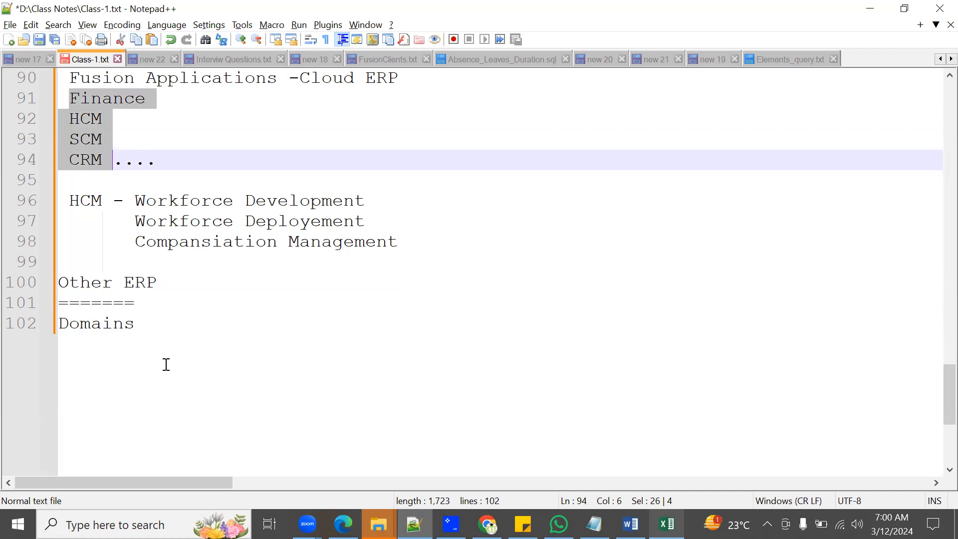
pyautogui.click(187, 323)
pyautogui.press('Return')
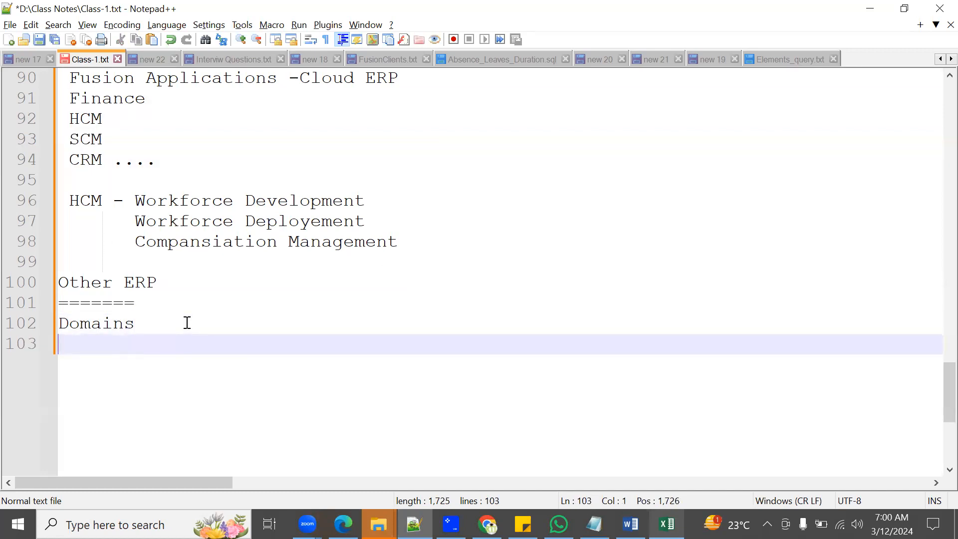
pyautogui.write('Modules')
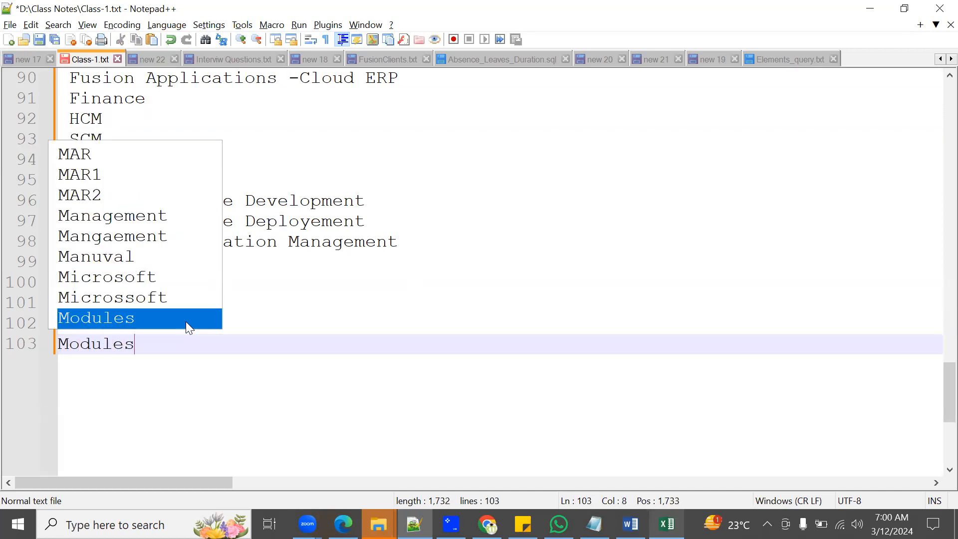
pyautogui.press('Return')
pyautogui.press('Return')
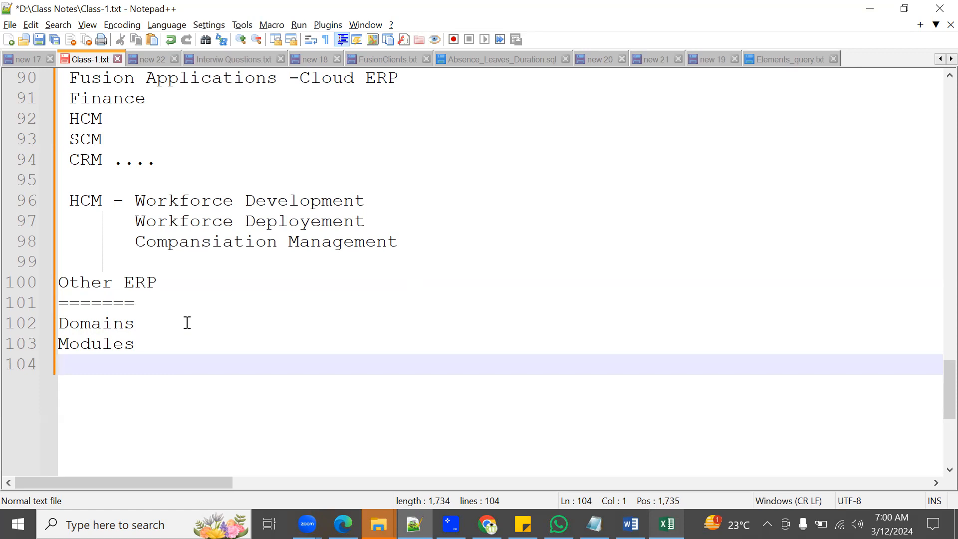
pyautogui.write('Menu')
pyautogui.press('Return')
pyautogui.write('Forms')
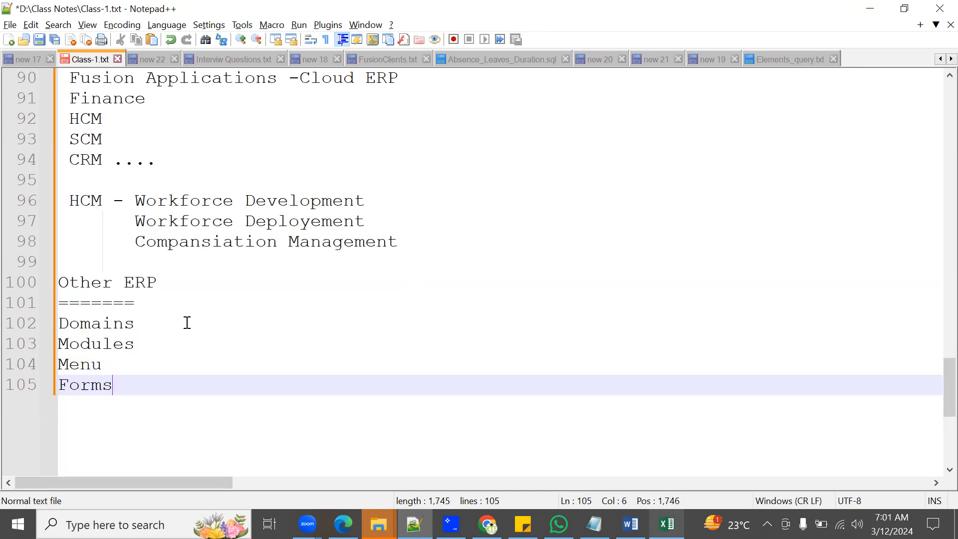
pyautogui.write('/Pages')
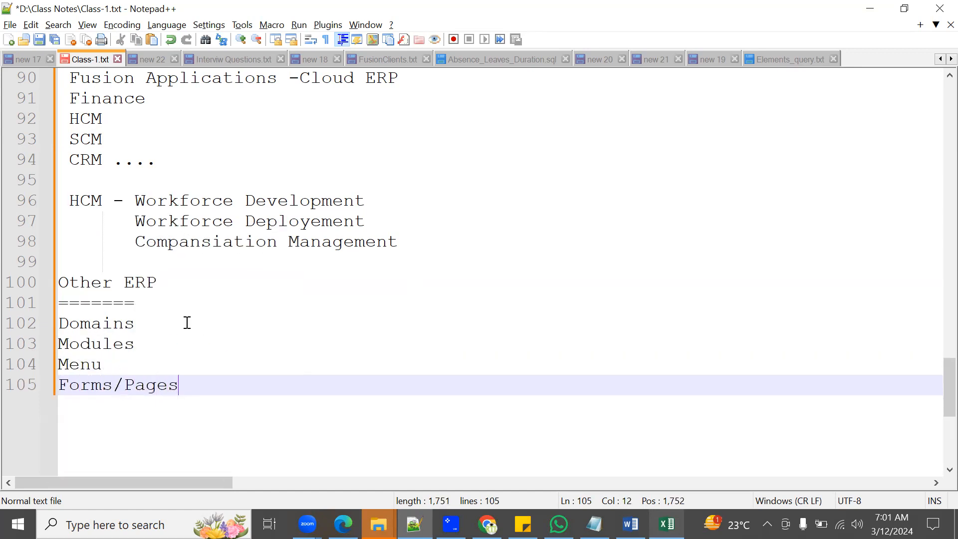
# Step: Add a second column heading "Fusion ERP" beside Other ERP, underline it with "============", and move to the Domains line
pyautogui.click(254, 283)
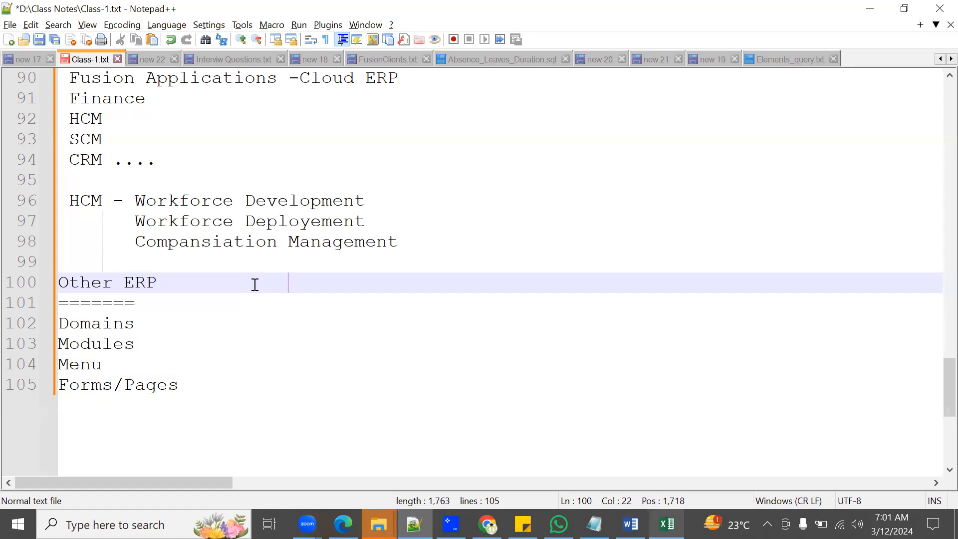
pyautogui.write('Fusio')
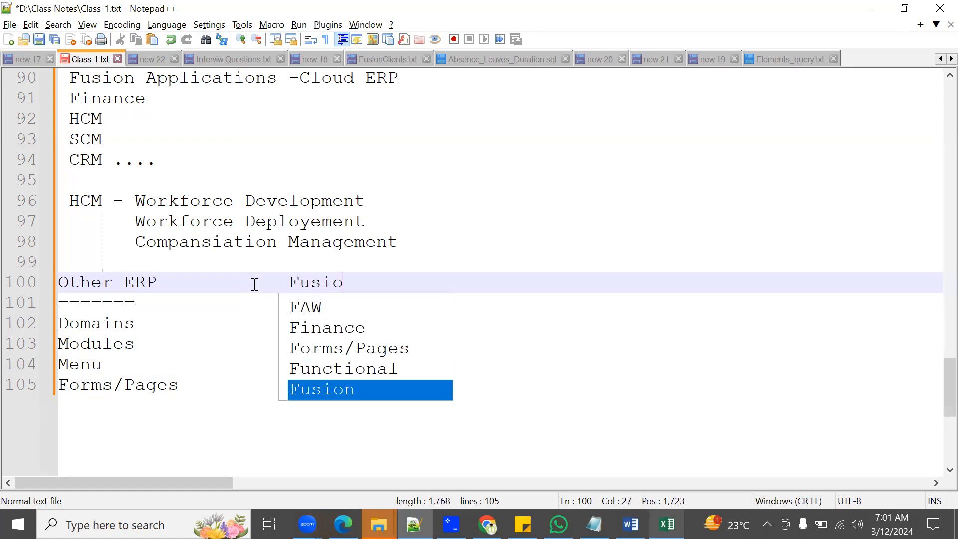
pyautogui.write('n ERP')
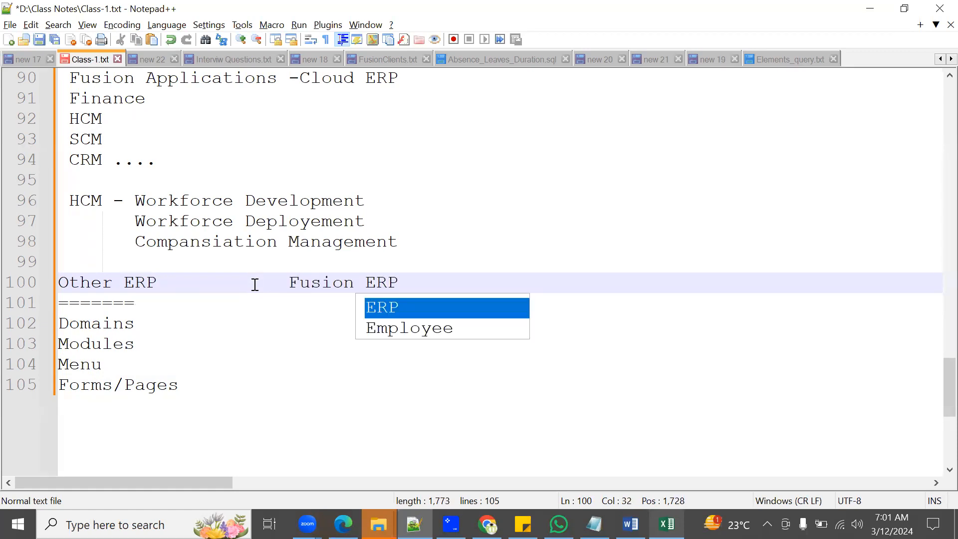
pyautogui.press('Down')
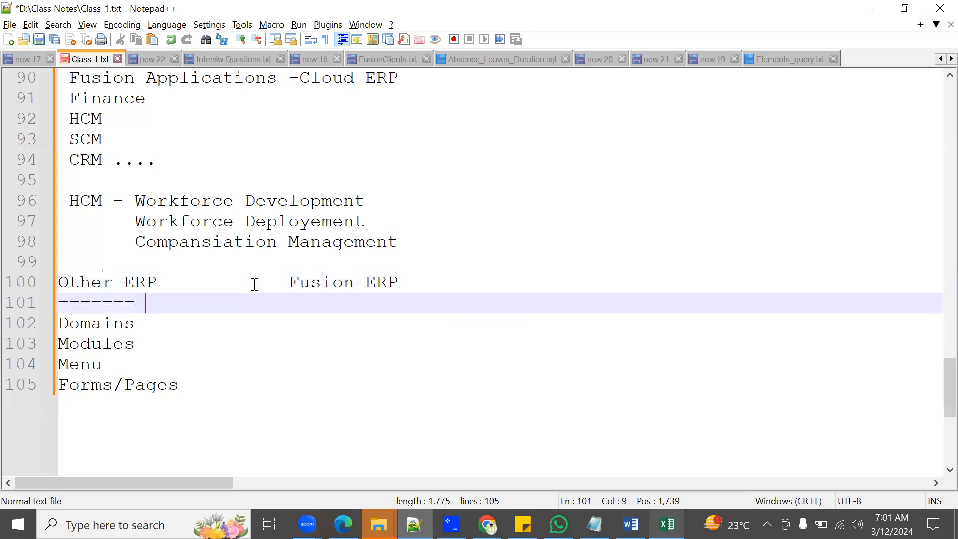
pyautogui.write('============')
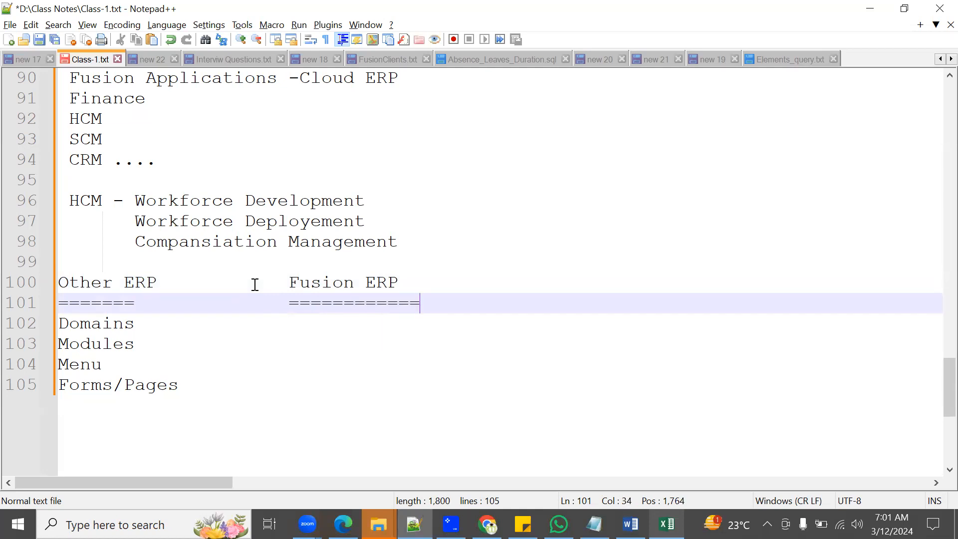
pyautogui.press('Down')
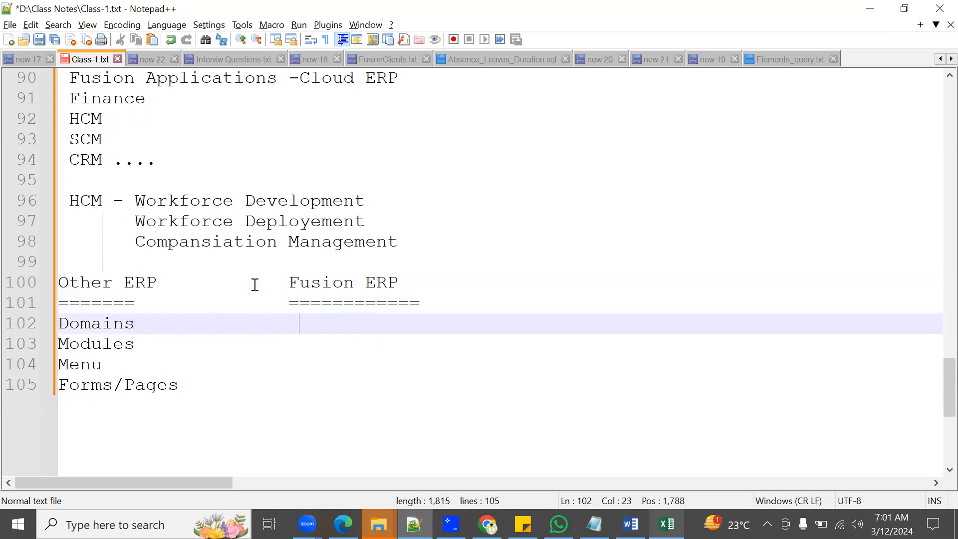
# Step: Fill the Fusion ERP column with Offerings, Features, Tasklist and Task beside Domains, Modules, Menu and Forms/Pages
pyautogui.write('Offerings')
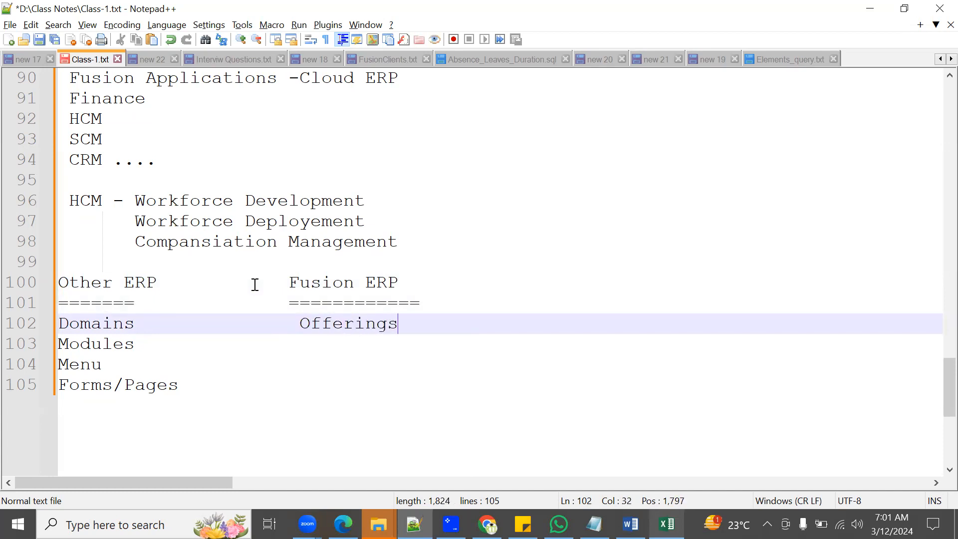
pyautogui.press('Down')
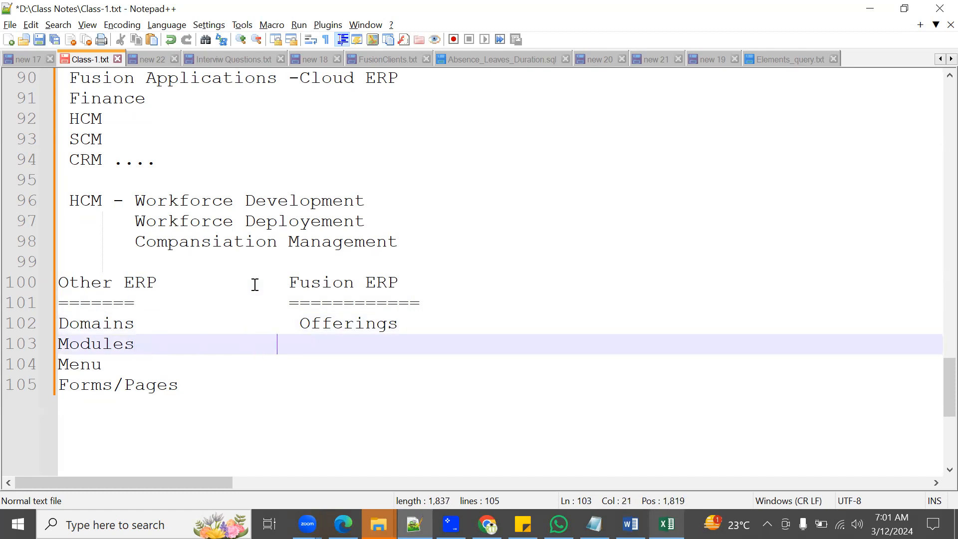
pyautogui.write('Features')
pyautogui.press('Down')
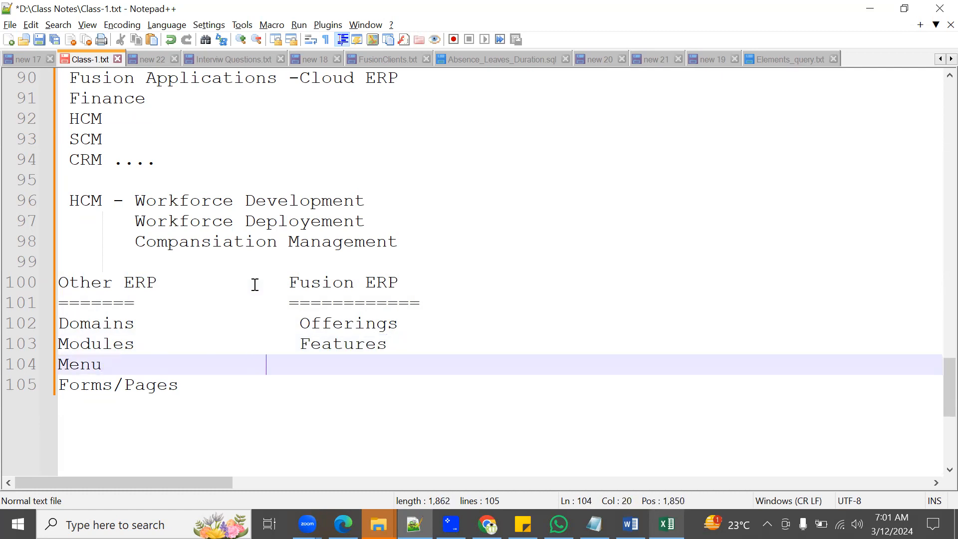
pyautogui.write('T')
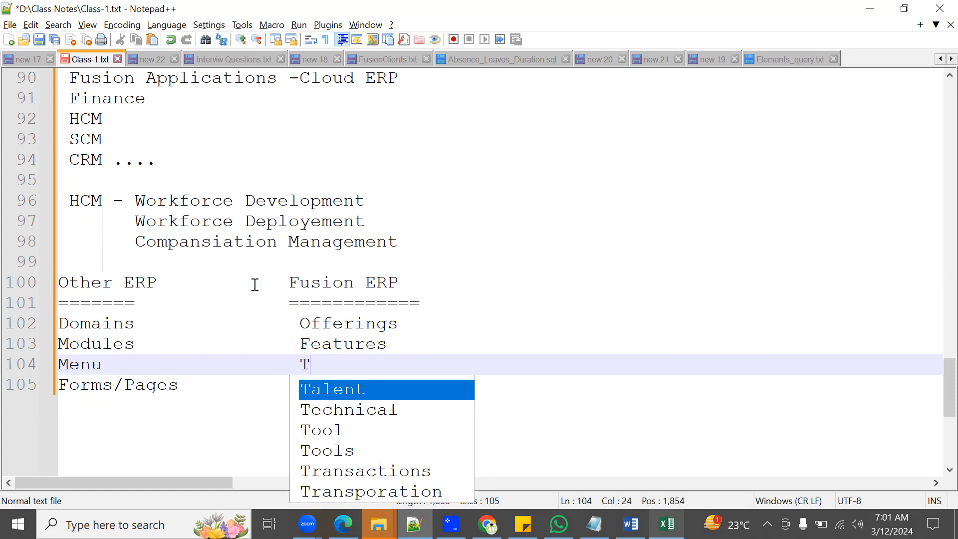
pyautogui.write('asklist')
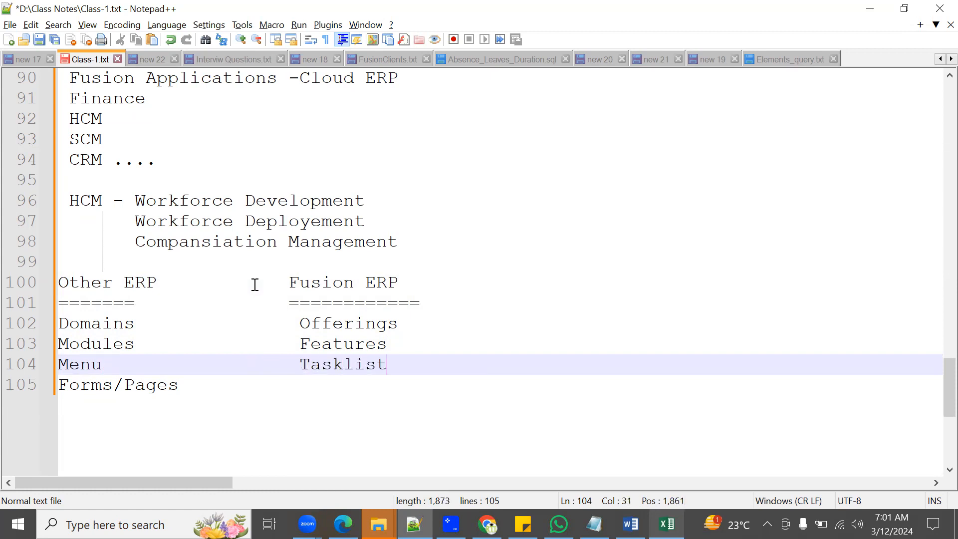
pyautogui.press('Down')
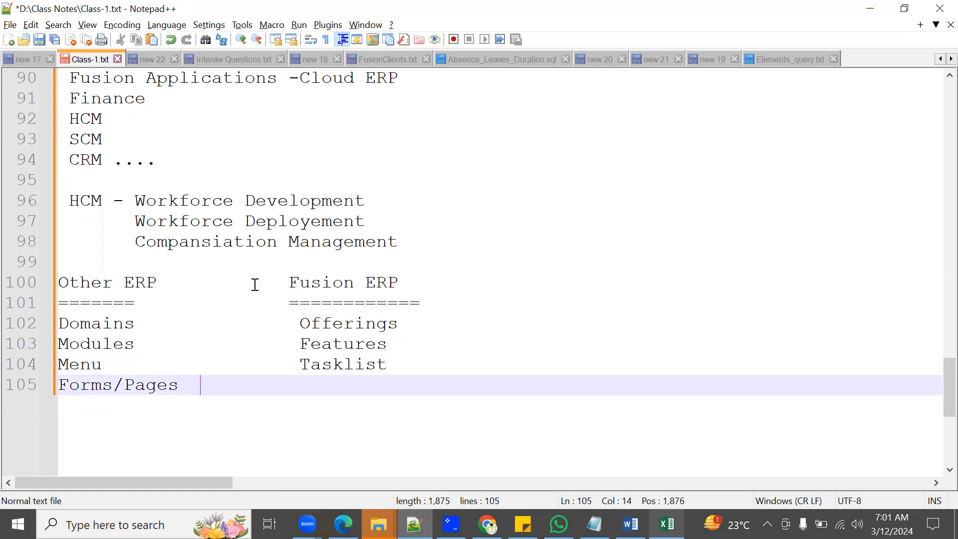
pyautogui.press('BackSpace')
pyautogui.write('Task')
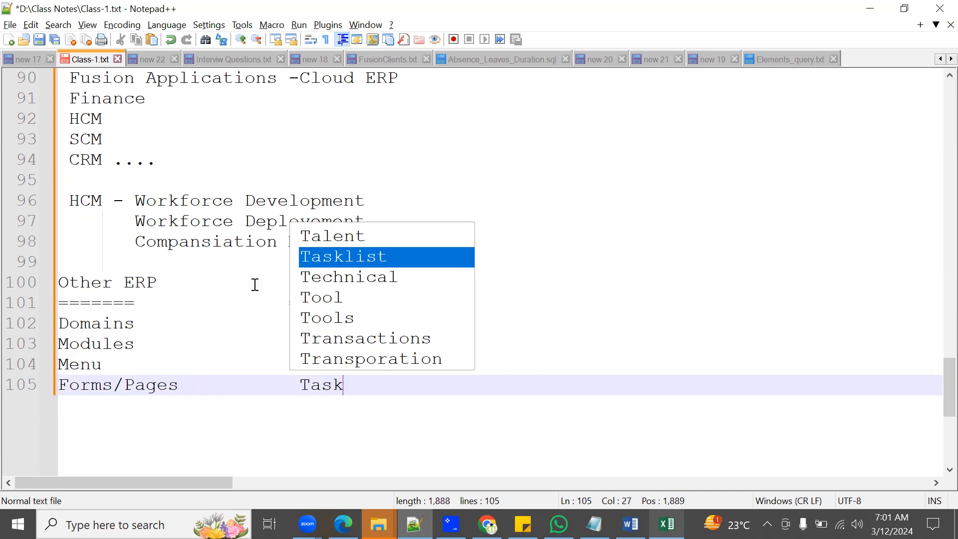
pyautogui.click(227, 344)
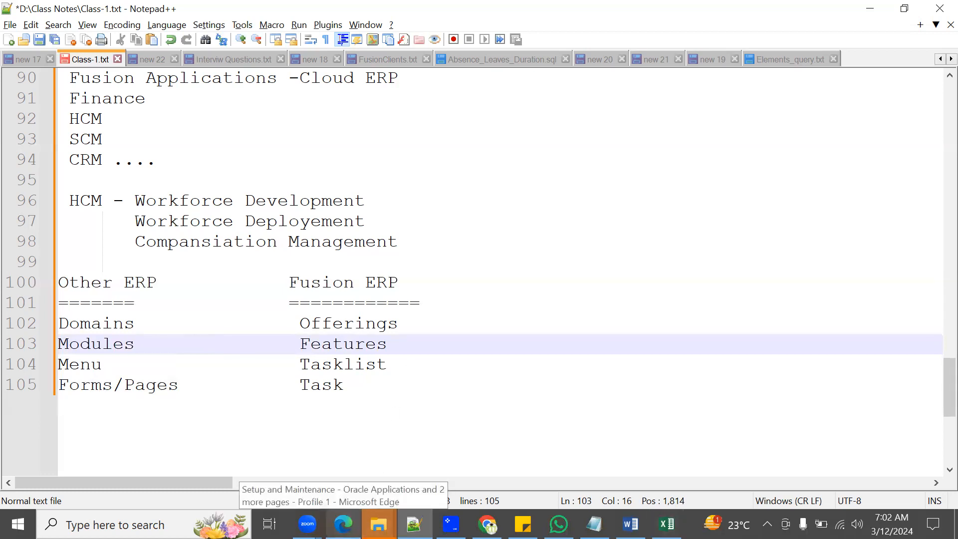
# Step: Switch to the Oracle Setup and Maintenance window in Microsoft Edge and go to the Offerings page
pyautogui.click(343, 524)
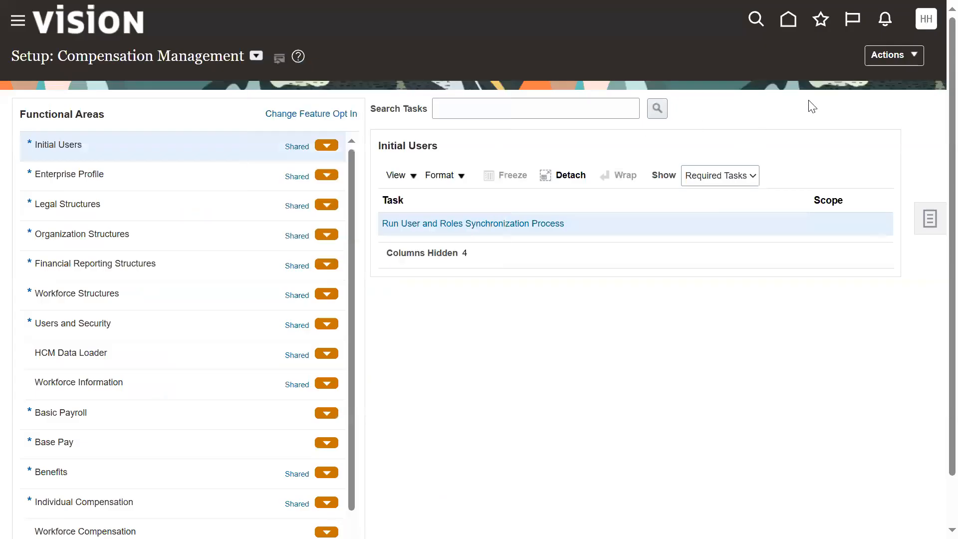
pyautogui.click(906, 57)
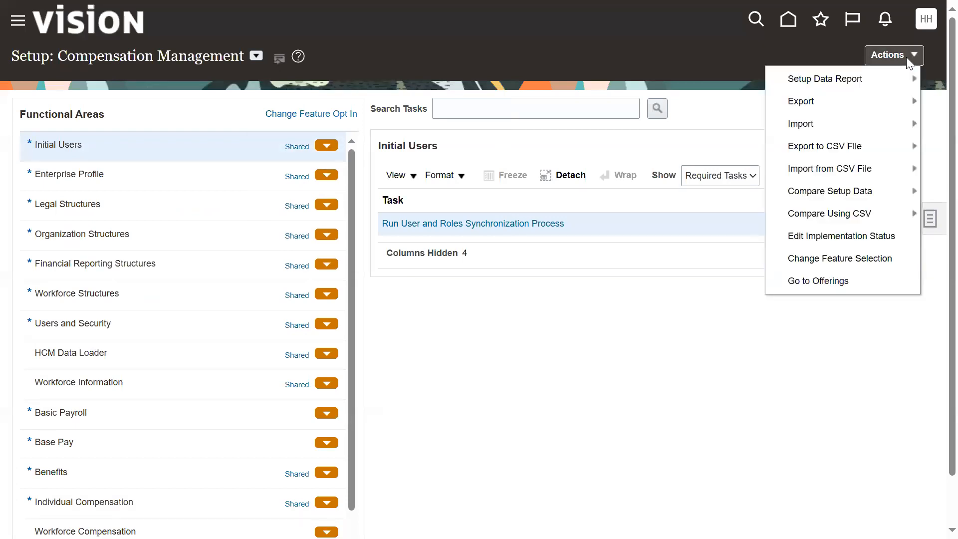
pyautogui.click(811, 283)
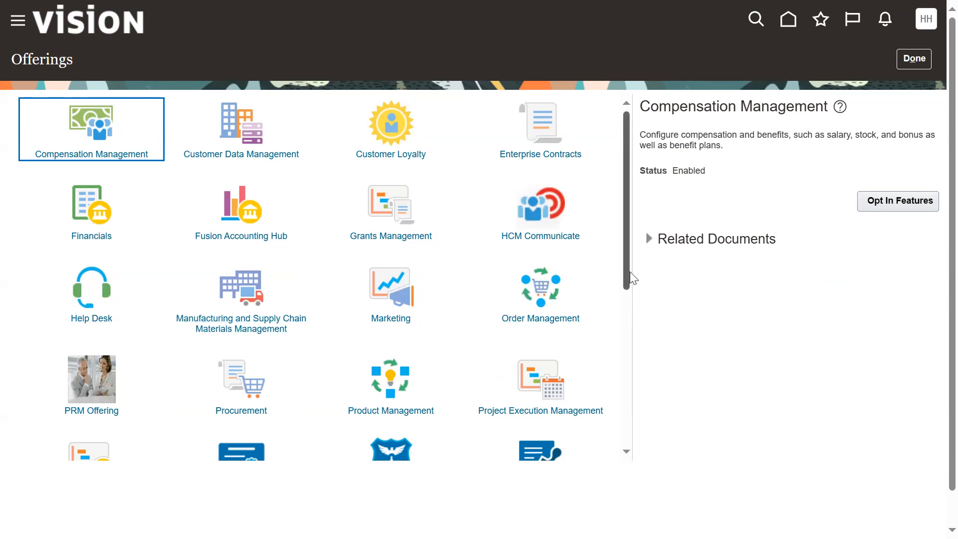
# Step: Look through the full list of offerings to locate the HCM ones, such as Compensation Management and Workforce Deployment
pyautogui.scroll(-3, 627, 272)
pyautogui.scroll(-3, 649, 349)
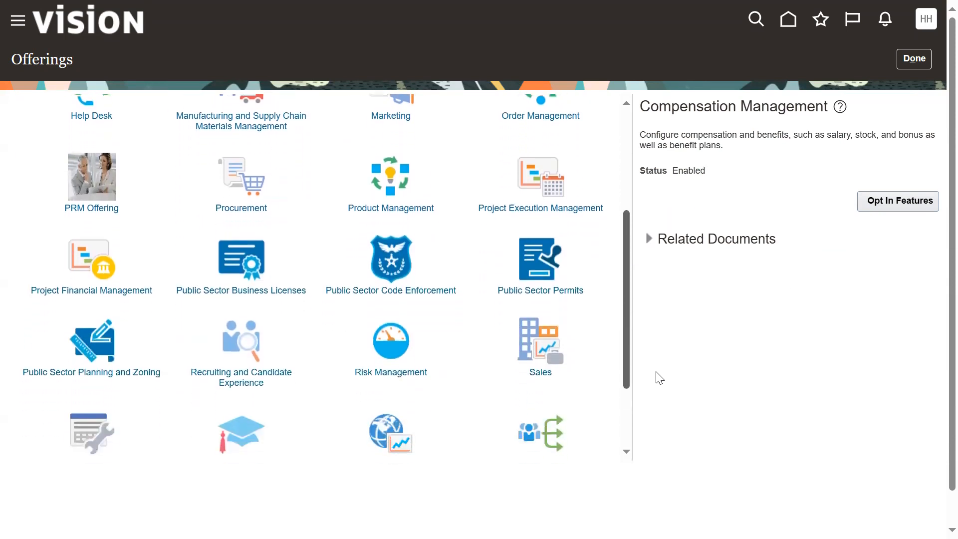
pyautogui.scroll(1, 653, 399)
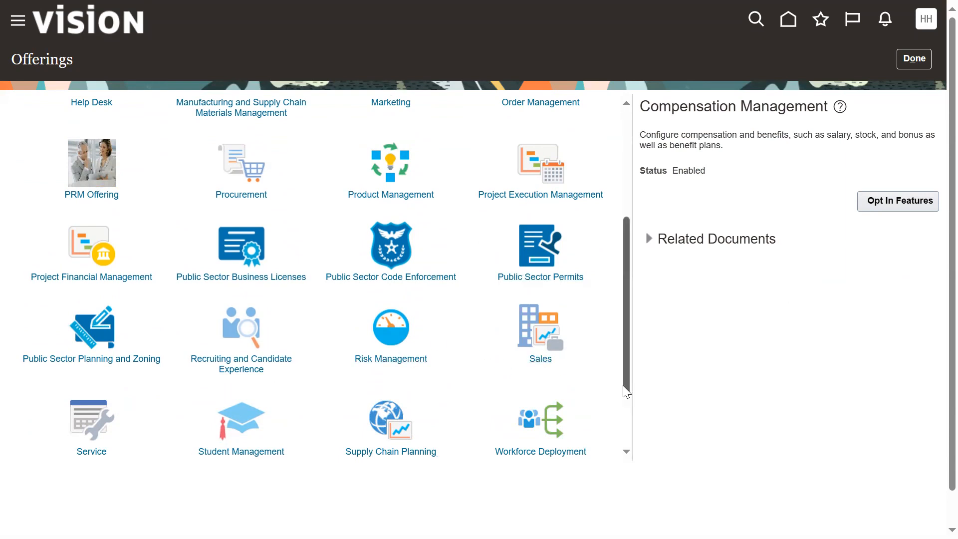
pyautogui.moveTo(626, 391); pyautogui.dragTo(638, 442)
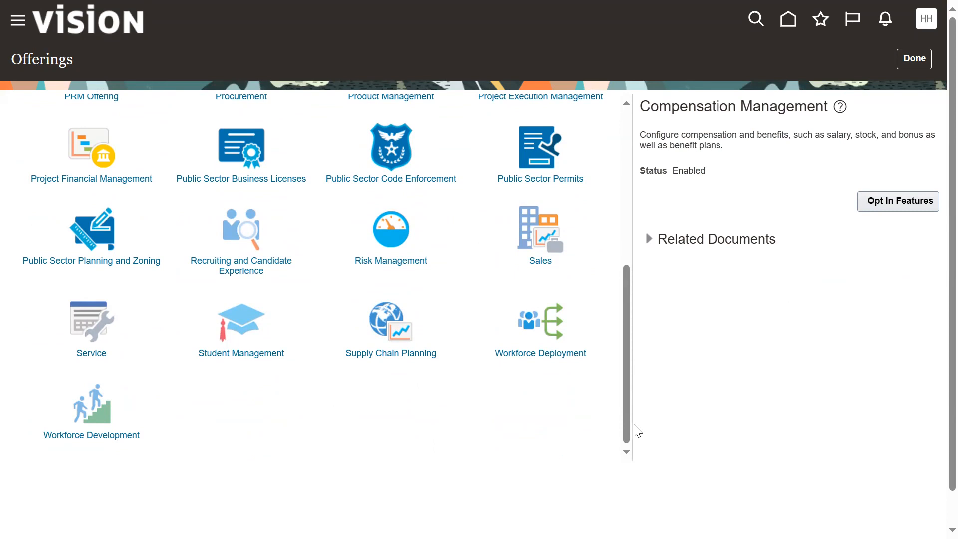
pyautogui.scroll(3, 630, 276)
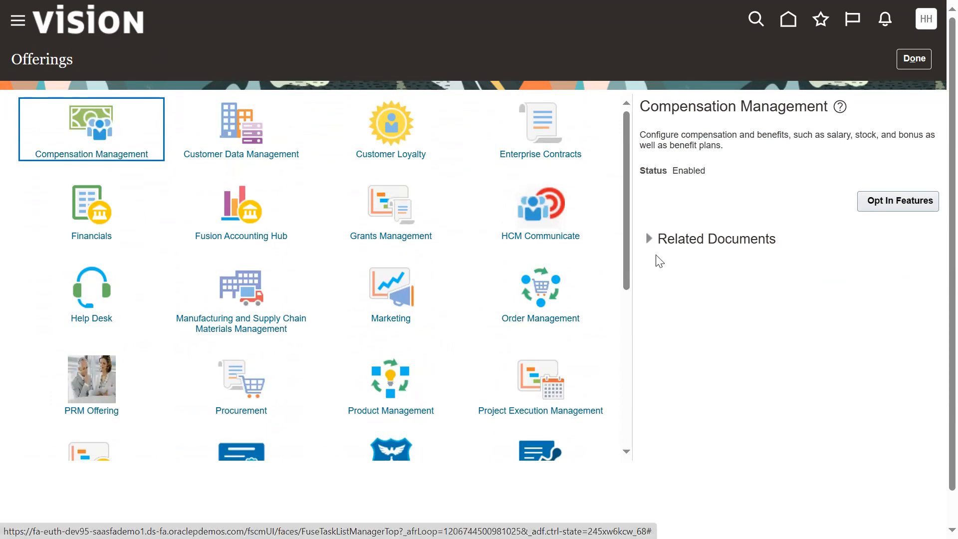
pyautogui.moveTo(626, 255); pyautogui.dragTo(619, 452)
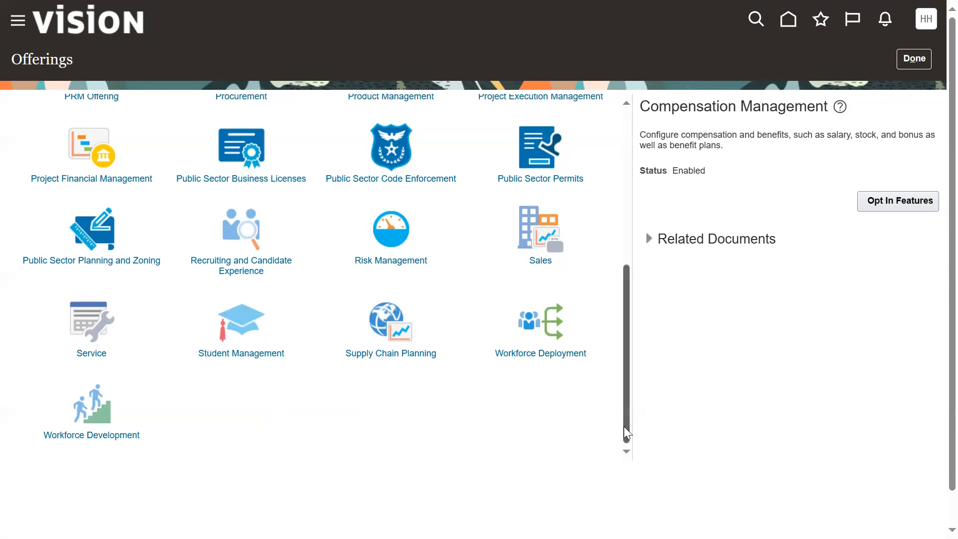
pyautogui.scroll(6, 629, 424)
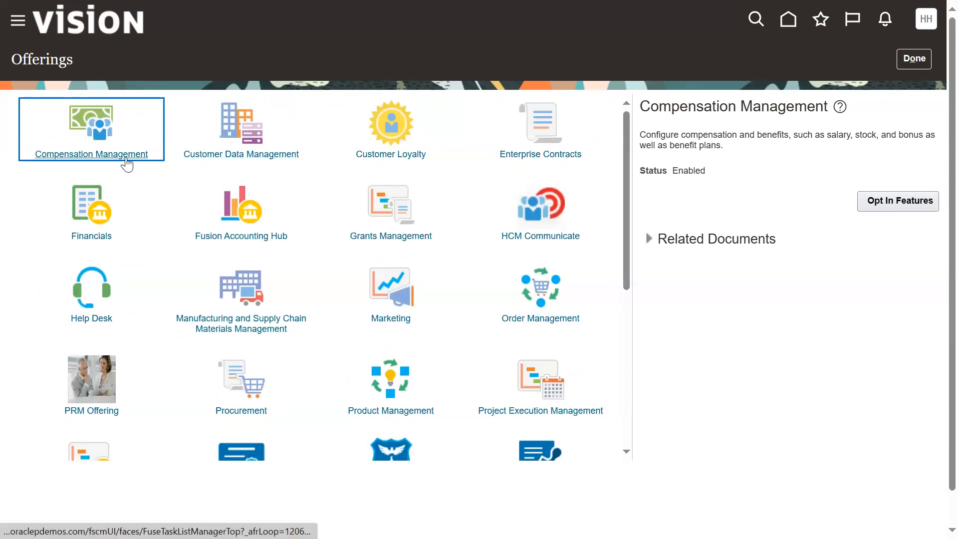
pyautogui.scroll(-6, 449, 309)
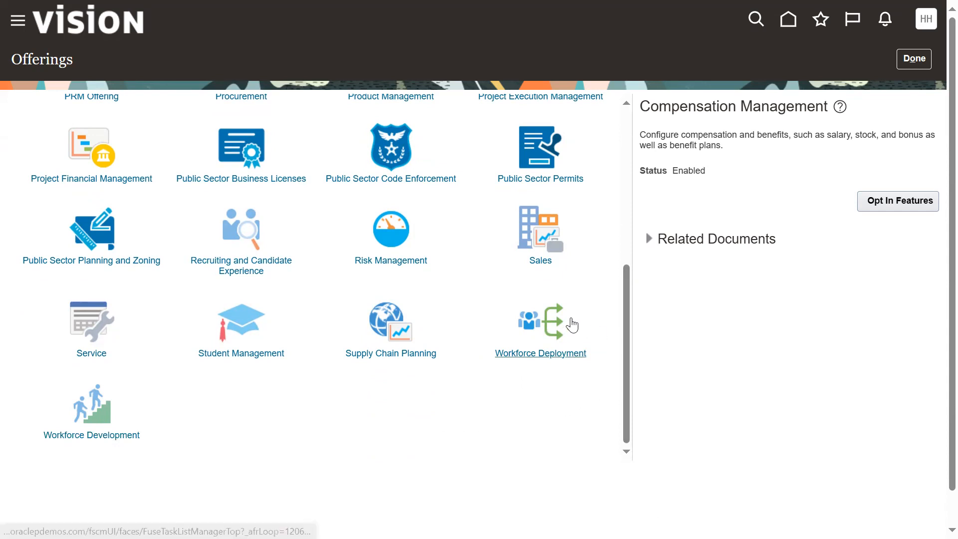
pyautogui.moveTo(627, 377); pyautogui.dragTo(678, 171)
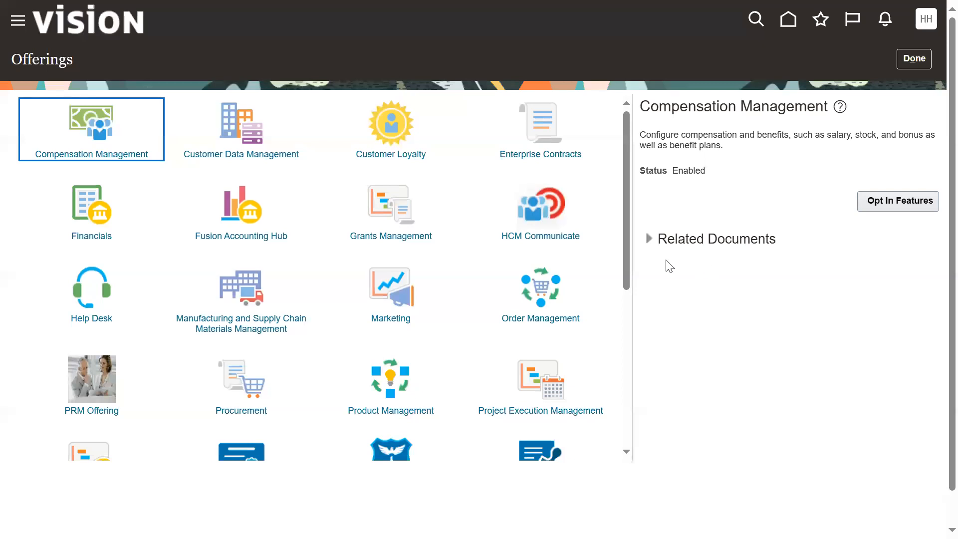
pyautogui.moveTo(624, 270); pyautogui.dragTo(626, 444)
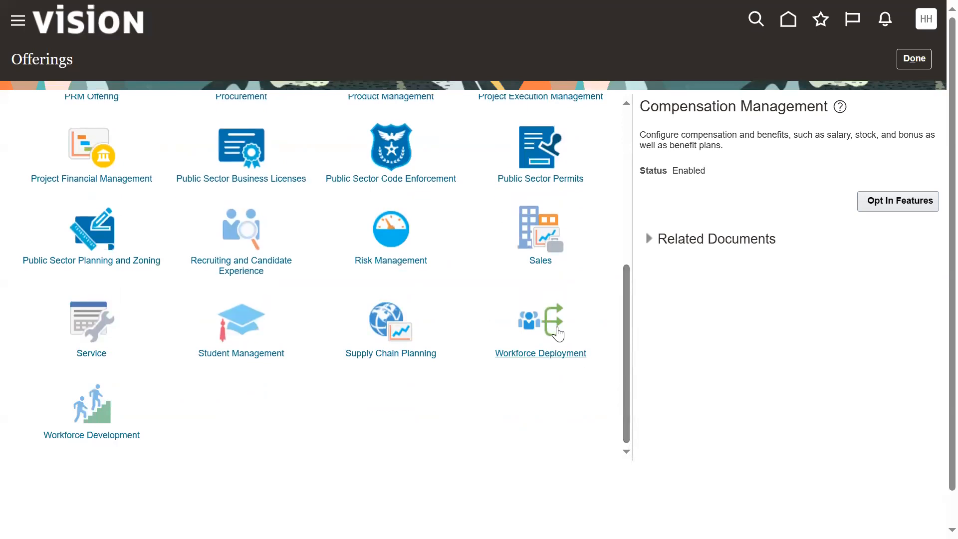
# Step: Check the status of the Workforce Deployment and Workforce Development offerings
pyautogui.click(554, 352)
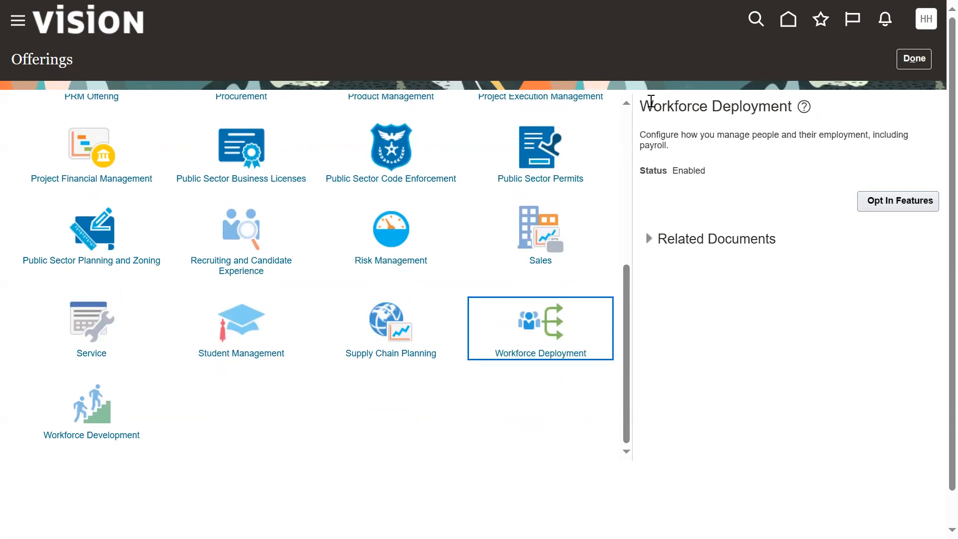
pyautogui.moveTo(640, 107); pyautogui.dragTo(794, 110)
pyautogui.moveTo(671, 171); pyautogui.dragTo(708, 175)
pyautogui.click(737, 335)
pyautogui.click(136, 434)
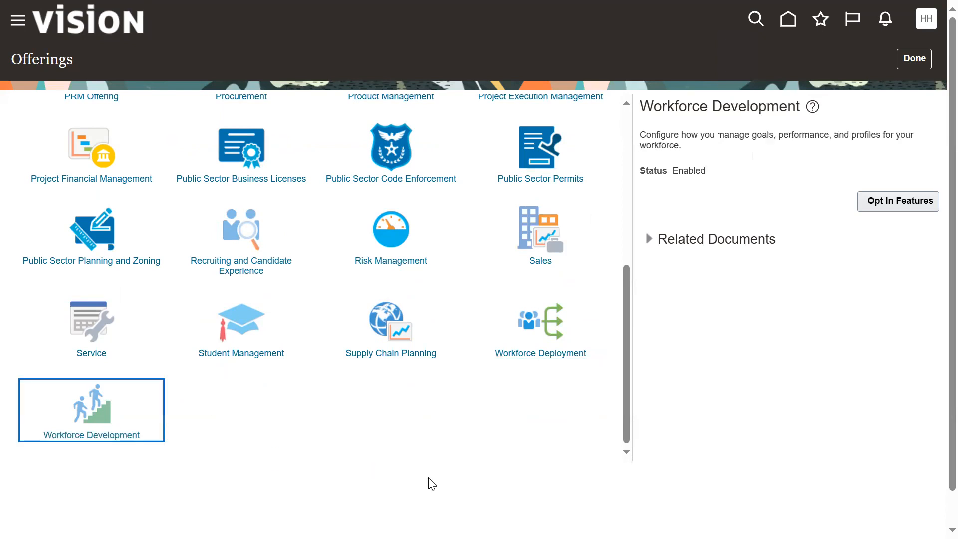
pyautogui.doubleClick(701, 169)
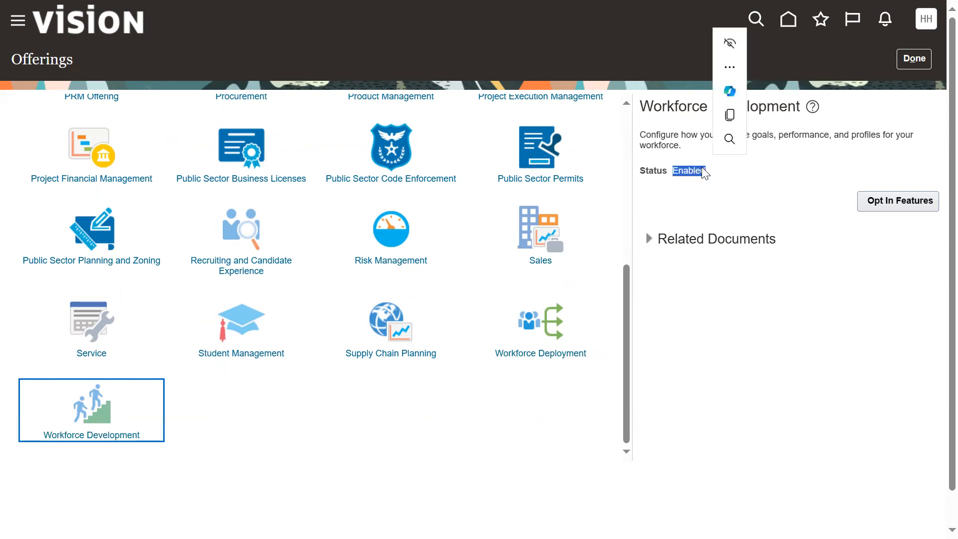
# Step: Check the status of the Compensation Management offering
pyautogui.moveTo(625, 294); pyautogui.dragTo(648, 119)
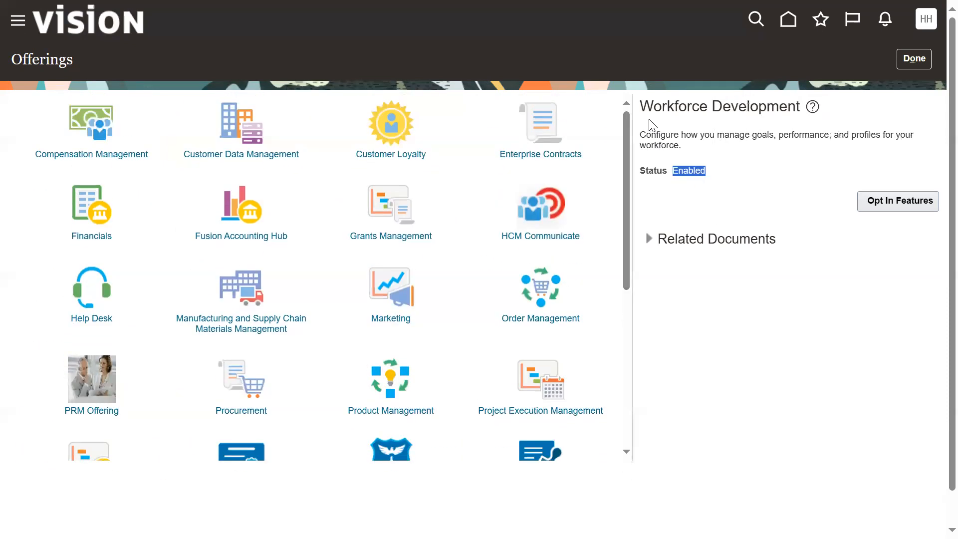
pyautogui.click(116, 152)
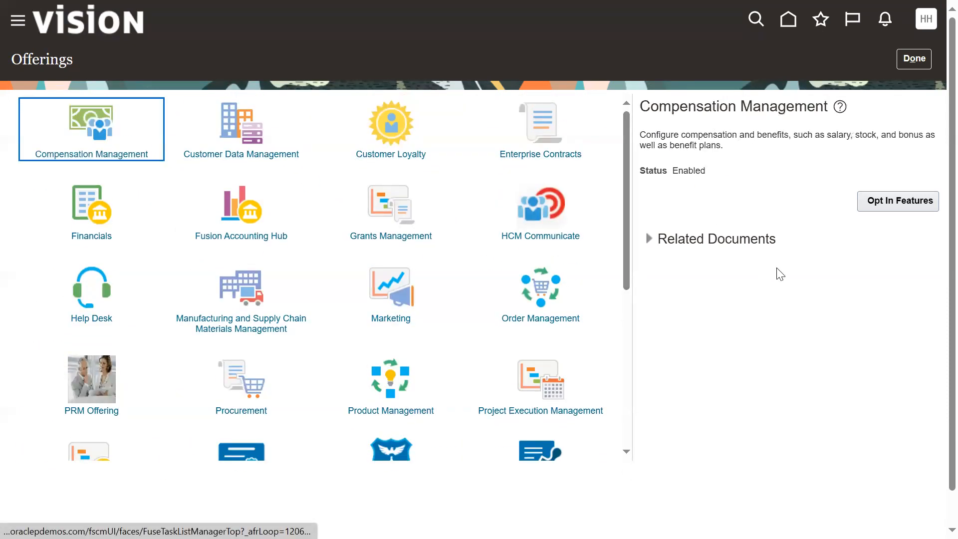
pyautogui.moveTo(674, 172); pyautogui.dragTo(705, 172)
pyautogui.click(701, 202)
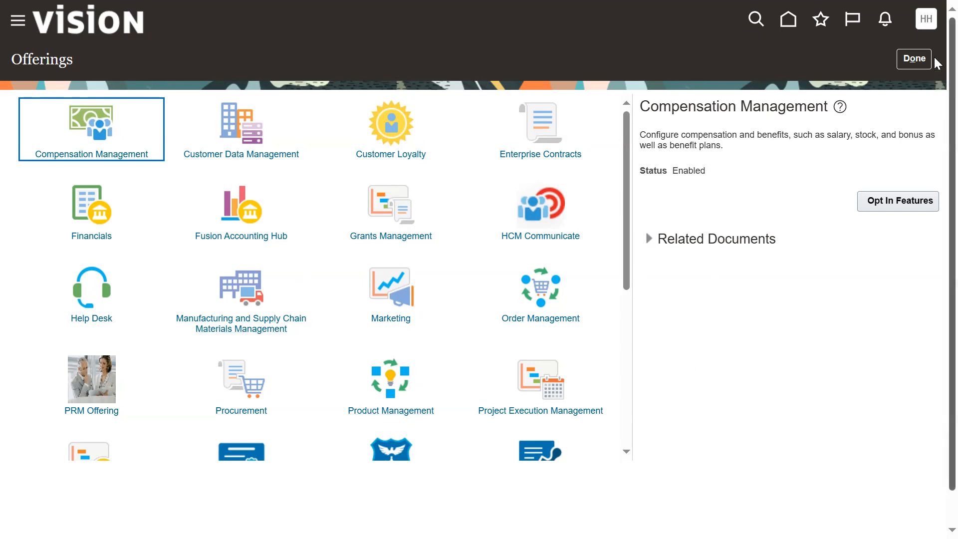
# Step: Leave the Offerings page and open Manage Implementation Projects from the setup tasks
pyautogui.click(912, 65)
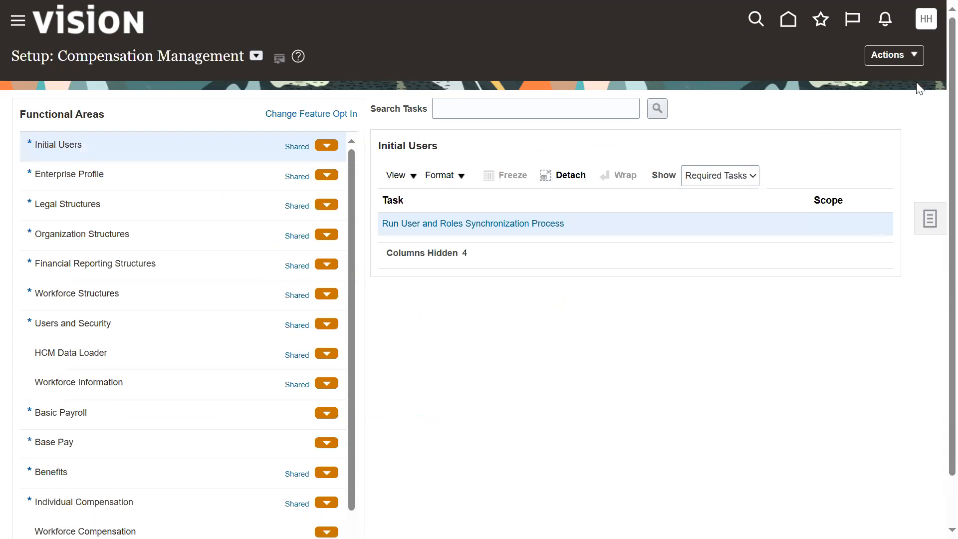
pyautogui.click(929, 223)
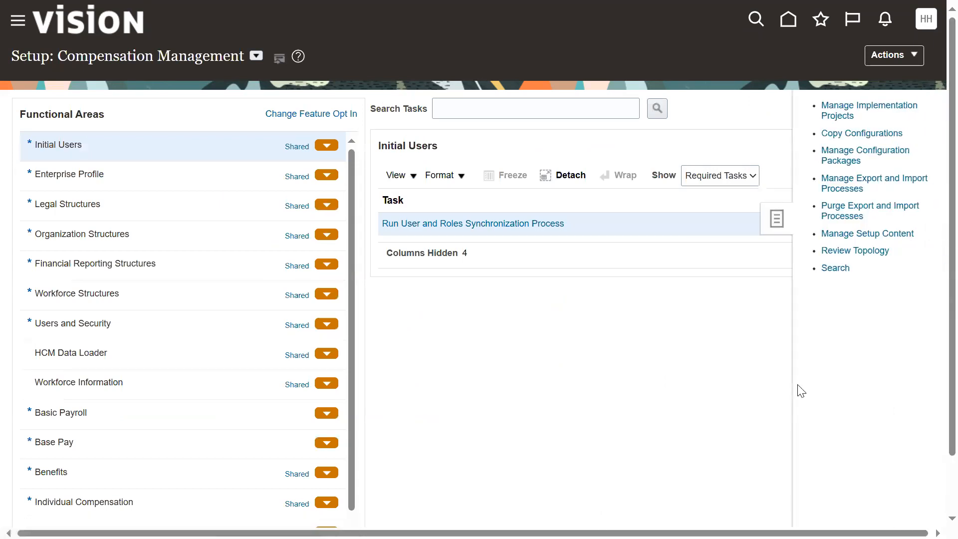
pyautogui.click(846, 116)
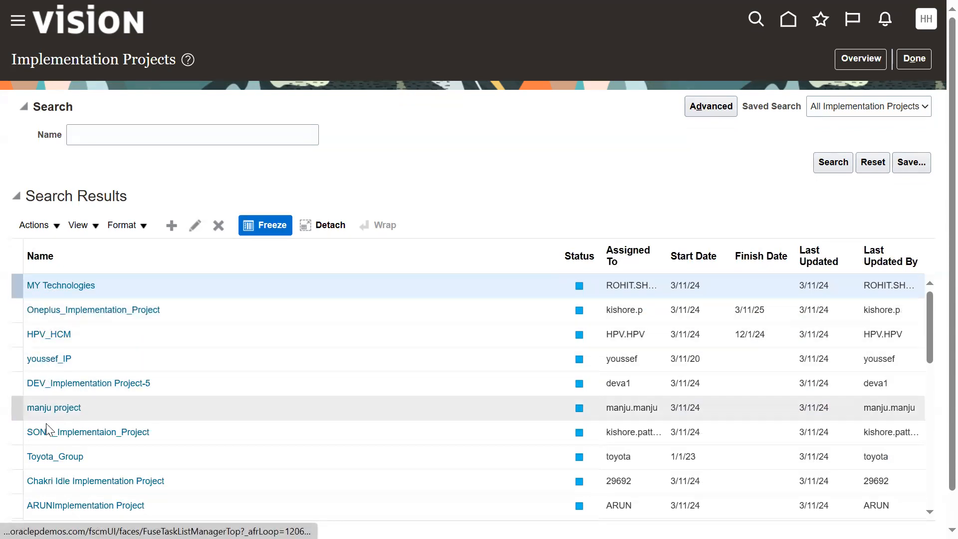
# Step: Examine the list of existing implementation projects from beginning to end
pyautogui.scroll(-9, 46, 462)
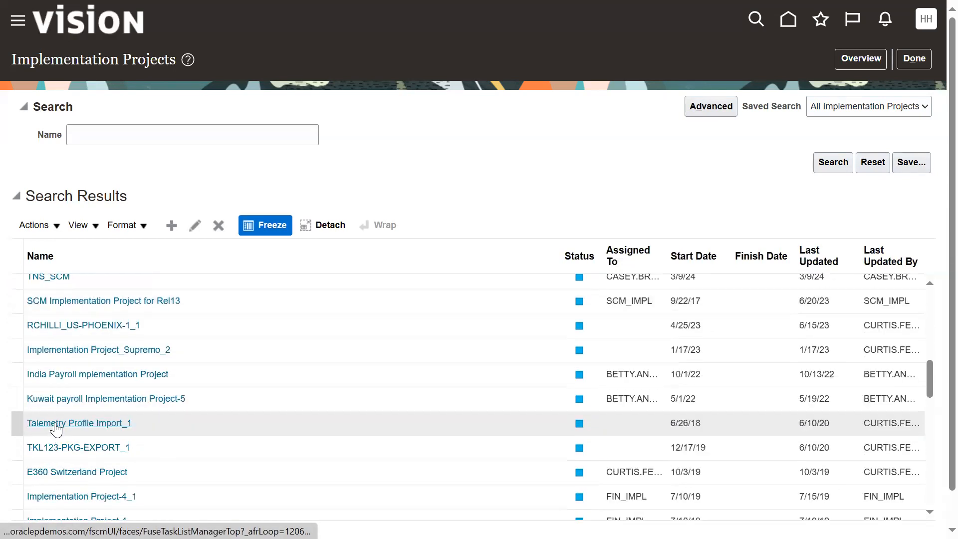
pyautogui.scroll(-5, 55, 427)
pyautogui.scroll(-2, 55, 421)
pyautogui.scroll(-3, 57, 420)
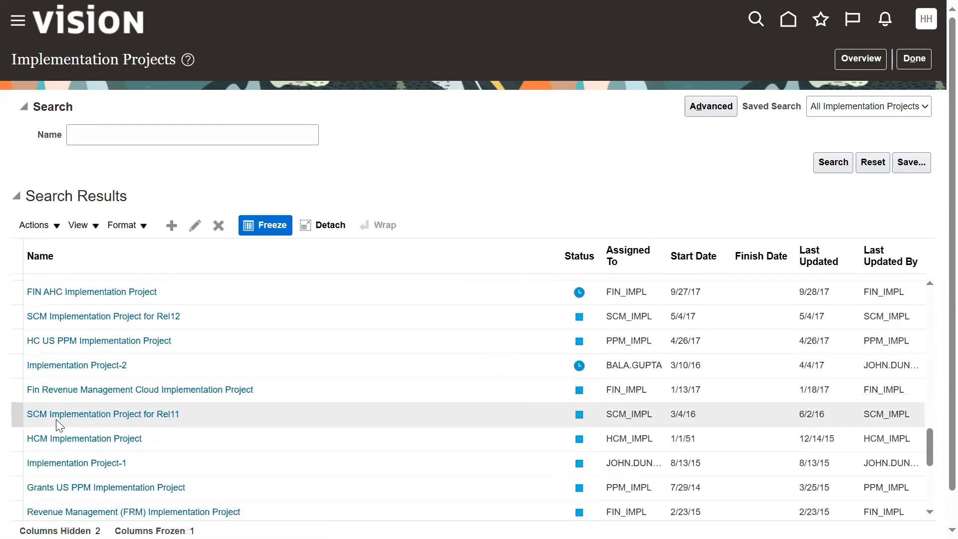
pyautogui.scroll(-5, 60, 414)
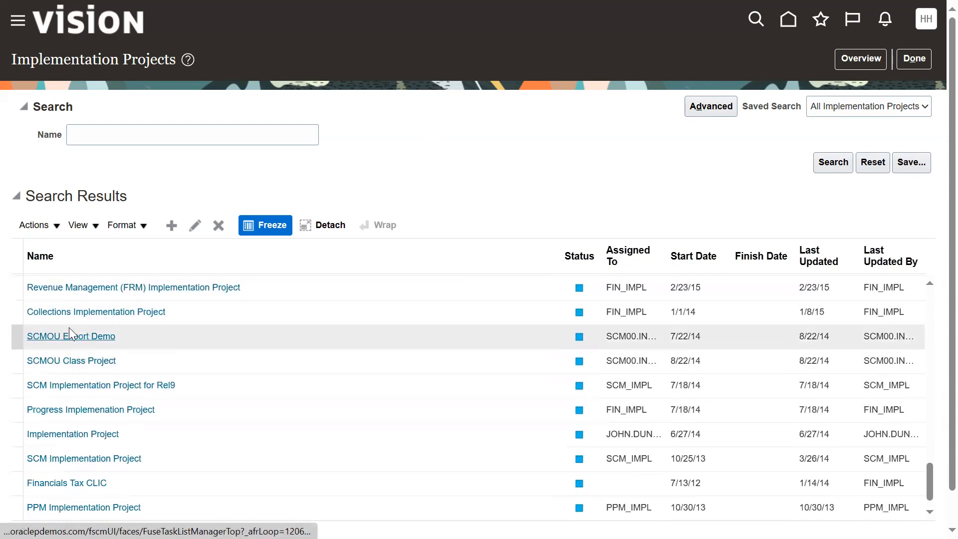
pyautogui.scroll(-3, 111, 427)
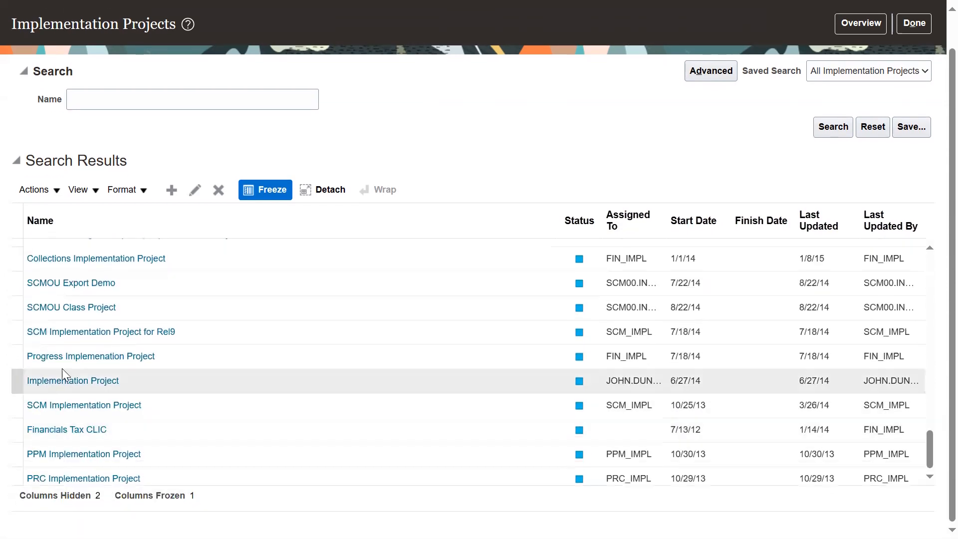
pyautogui.scroll(10, 67, 362)
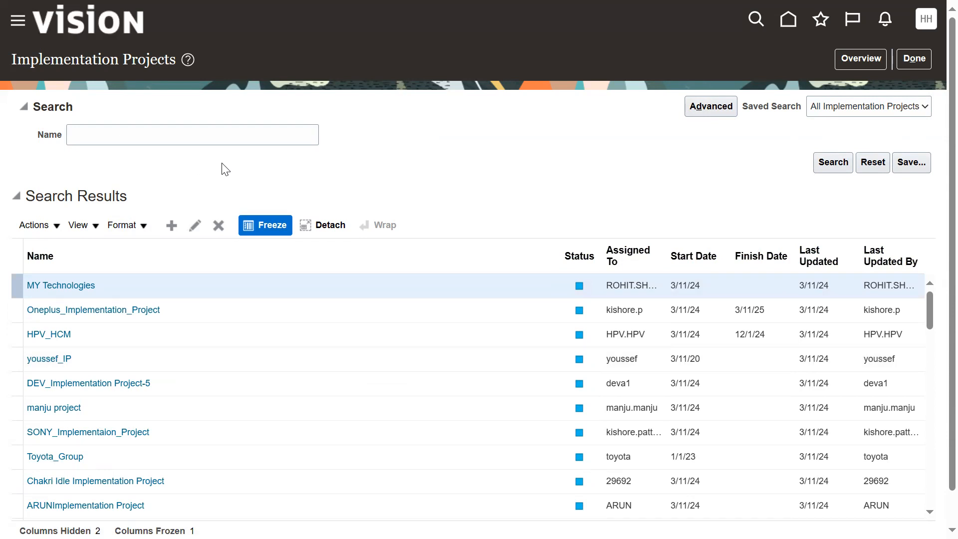
# Step: Start a new implementation project and name it "LENOVO HCM Impl Project", letting the code and description follow the name
pyautogui.click(178, 230)
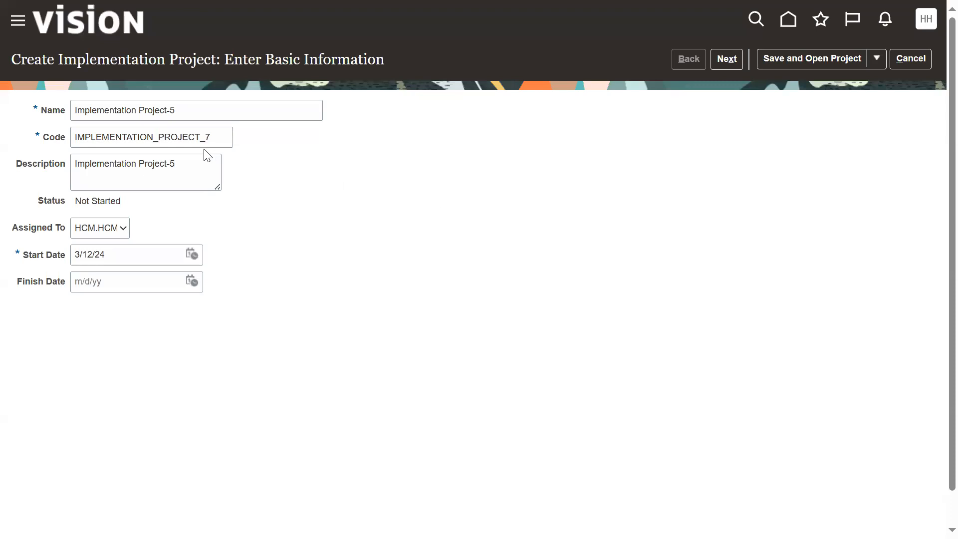
pyautogui.moveTo(216, 109); pyautogui.dragTo(3, 110)
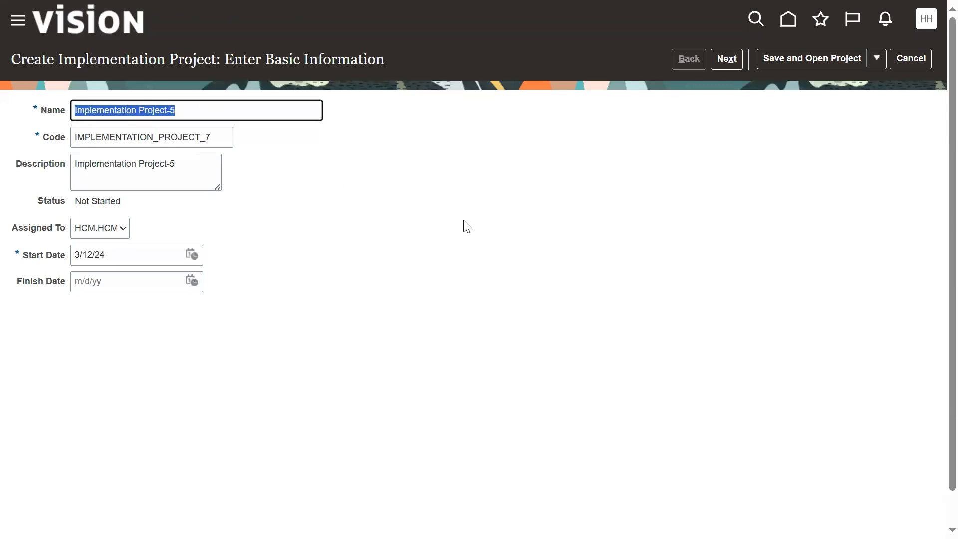
pyautogui.write('LENOV')
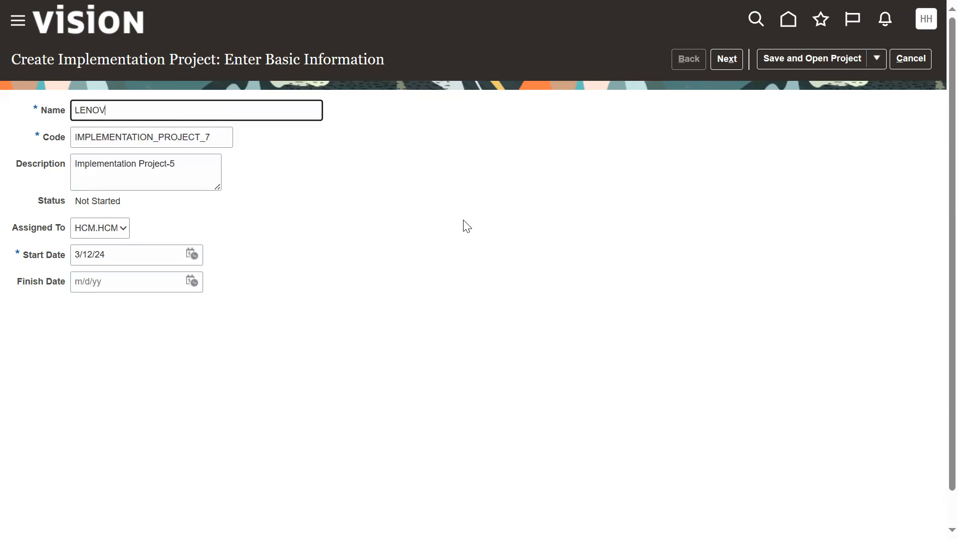
pyautogui.write('O HCM Impl Project')
pyautogui.hotkey('ctrl', 'a')
pyautogui.press('Tab')
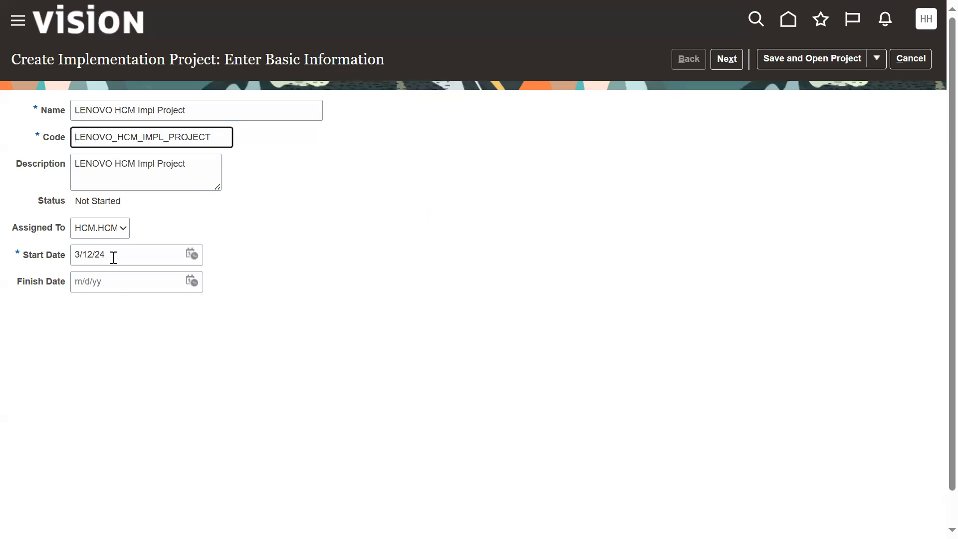
# Step: Copy the start date into the finish date, change it to 9/12/24, and continue to the offering selection
pyautogui.moveTo(113, 257); pyautogui.dragTo(13, 259)
pyautogui.hotkey('ctrl', 'c')
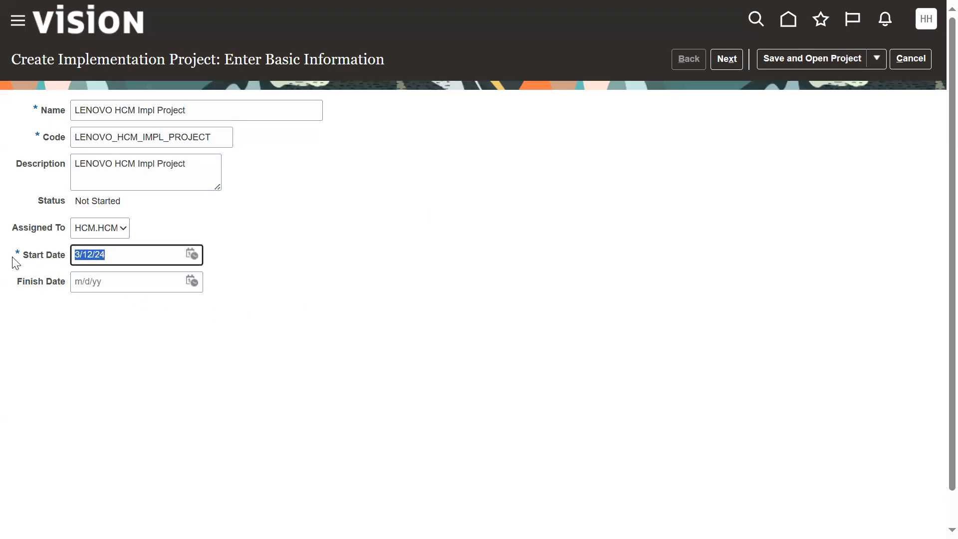
pyautogui.click(145, 283)
pyautogui.hotkey('ctrl', 'v')
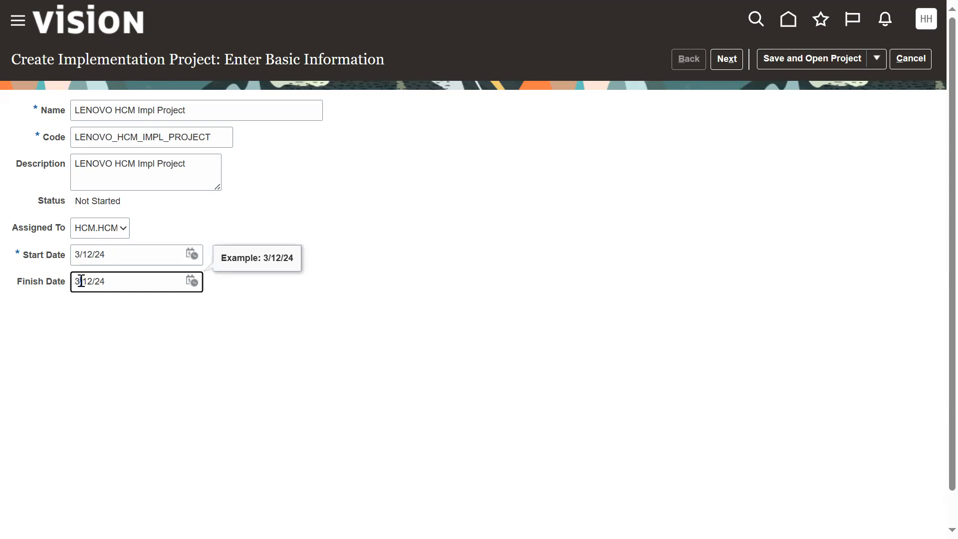
pyautogui.doubleClick(77, 281)
pyautogui.write('9')
pyautogui.click(492, 385)
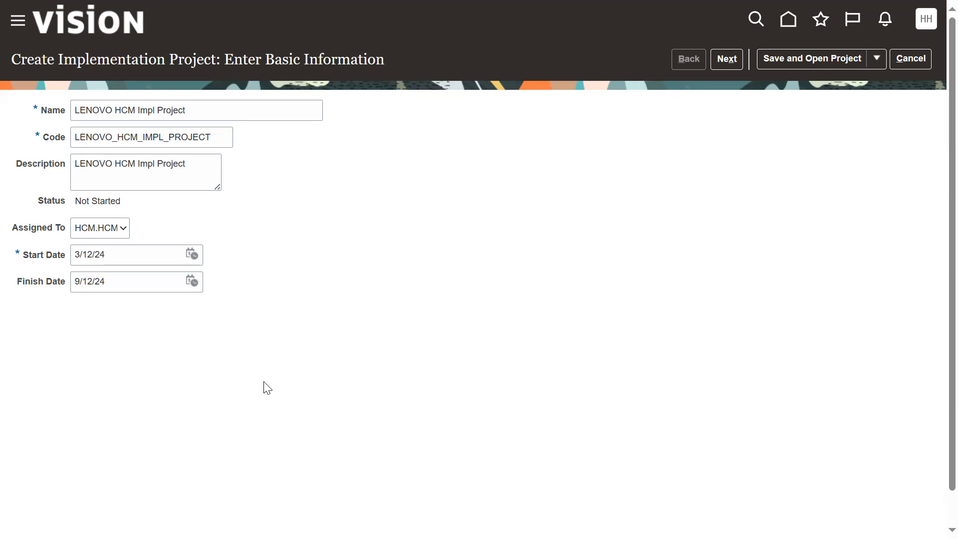
pyautogui.click(729, 60)
# Step: Switch to the Notepad++ class notes, highlight "Features" in the Fusion ERP terminology list, and return to the implementation project
pyautogui.hotkey('alt', 'Tab')
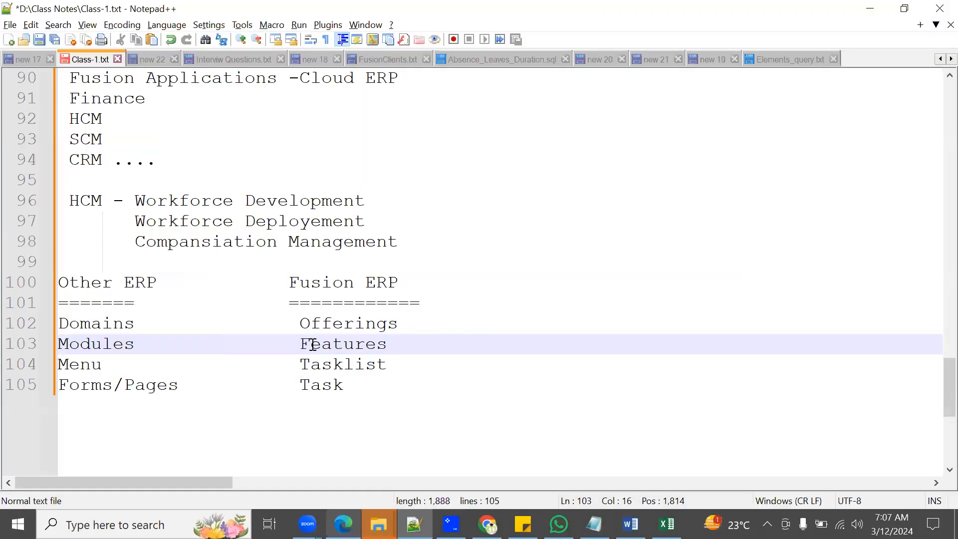
pyautogui.moveTo(300, 346); pyautogui.dragTo(387, 349)
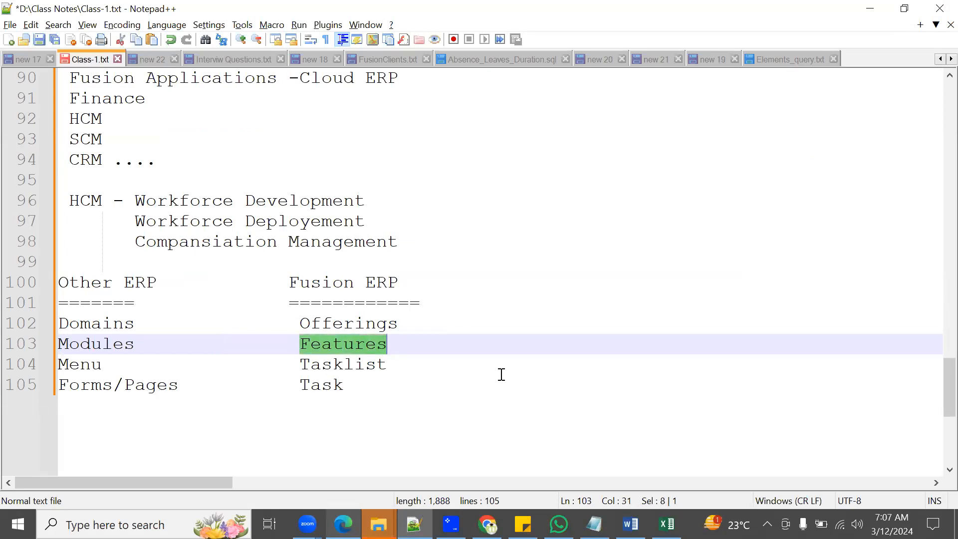
pyautogui.hotkey('alt', 'Tab')
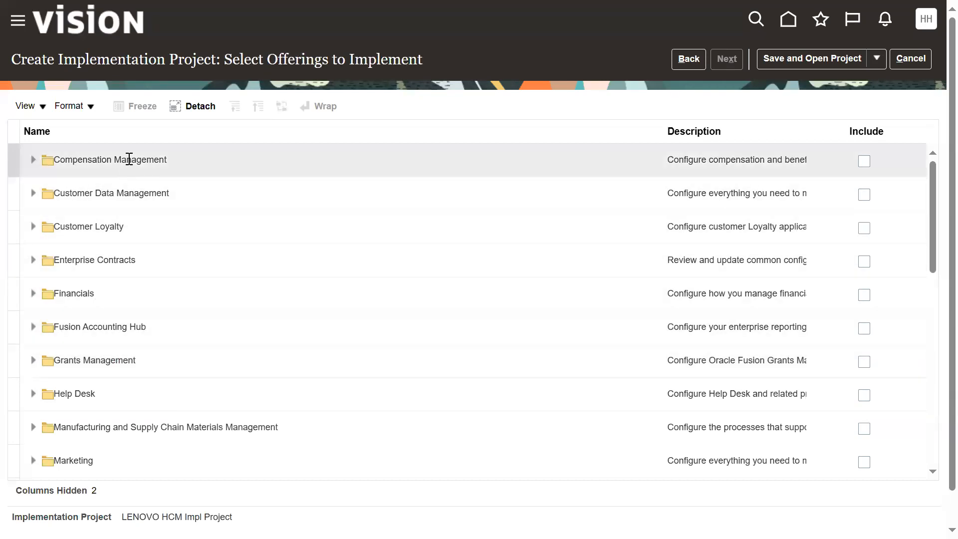
# Step: Examine the full list of offerings available to implement and the features under Compensation Management
pyautogui.scroll(-2, 110, 300)
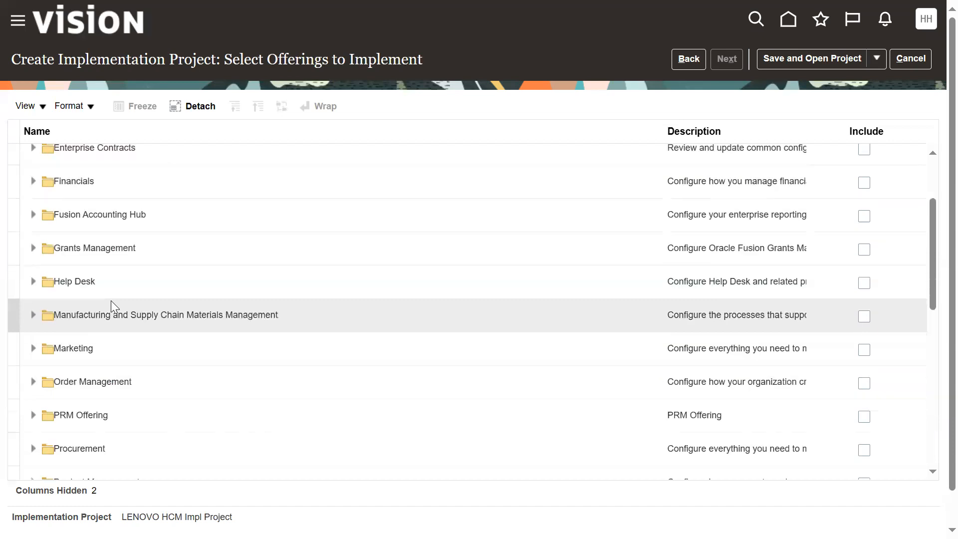
pyautogui.scroll(-3, 110, 300)
pyautogui.scroll(-2, 115, 297)
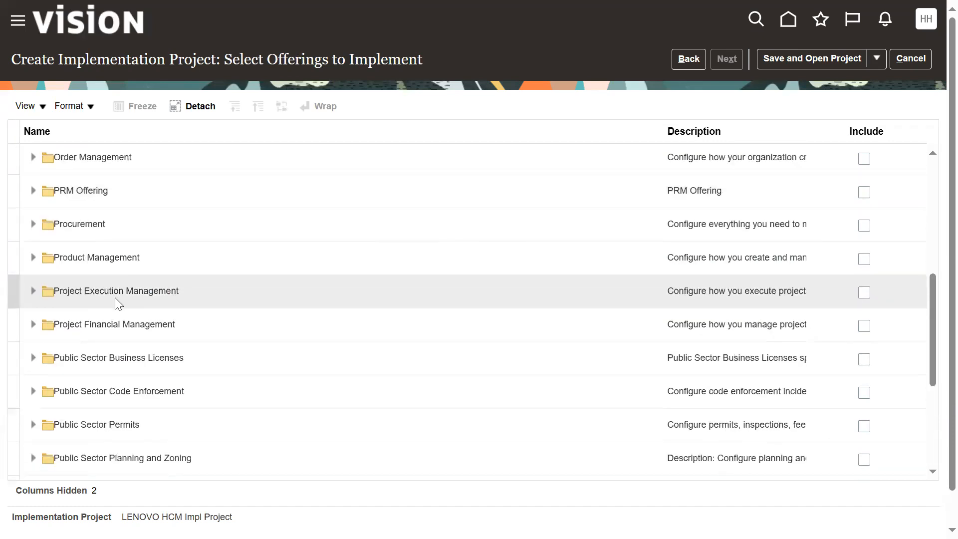
pyautogui.scroll(-4, 114, 297)
pyautogui.scroll(-1, 116, 297)
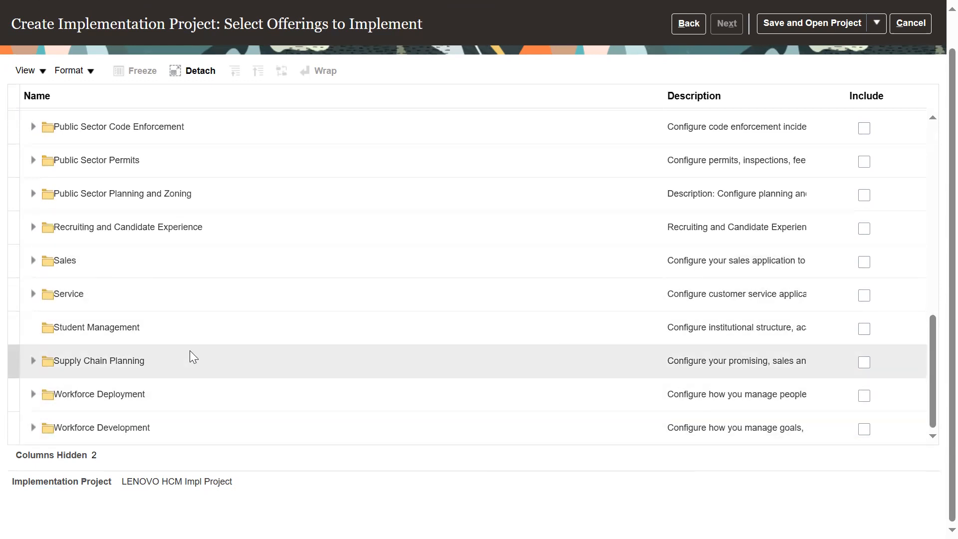
pyautogui.scroll(6, 190, 350)
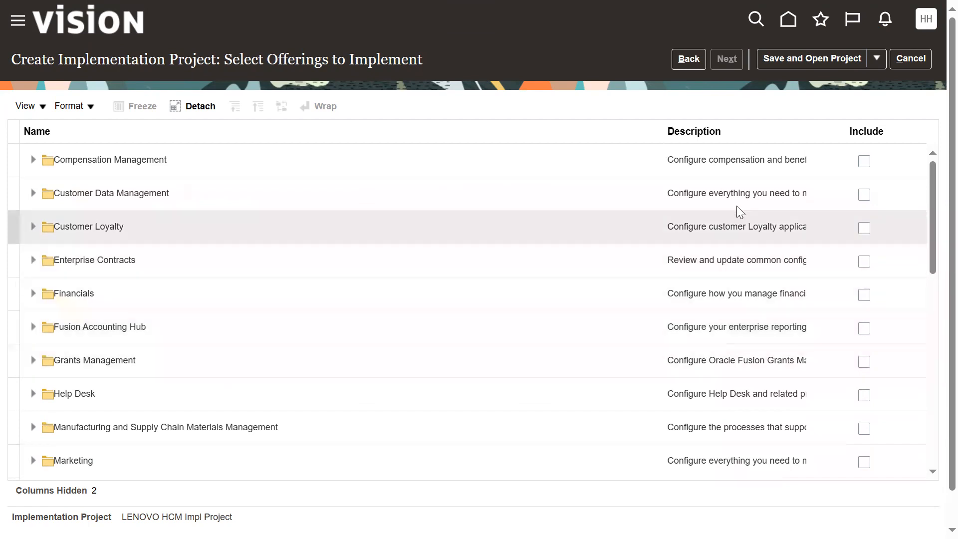
pyautogui.click(32, 164)
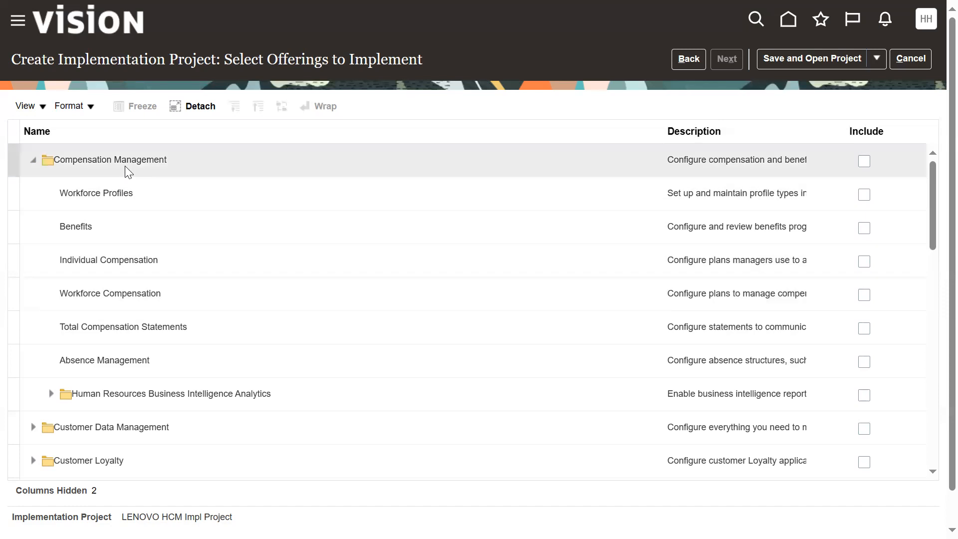
pyautogui.click(33, 160)
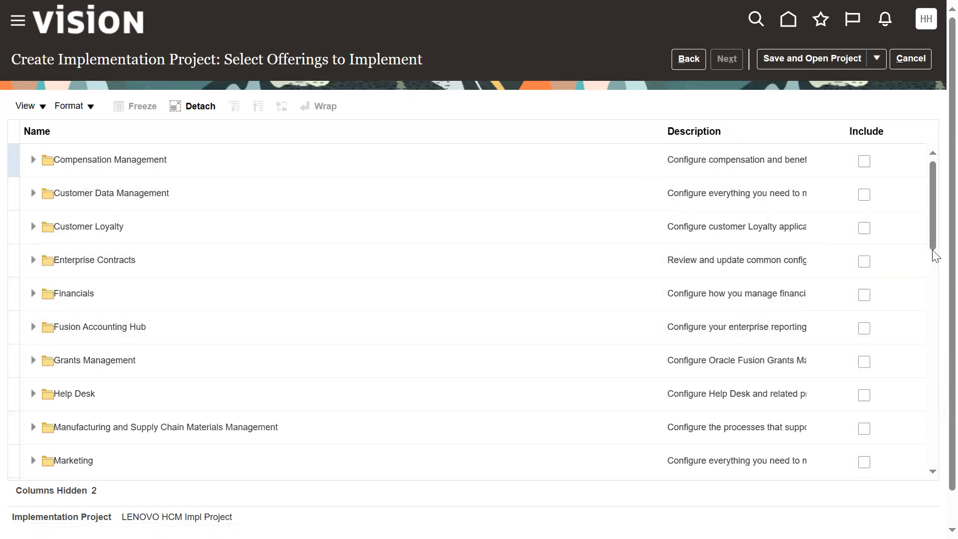
# Step: Try including the Workforce Deployment offering, look through its features, and clear the selection and collapse it again
pyautogui.moveTo(935, 248); pyautogui.dragTo(934, 468)
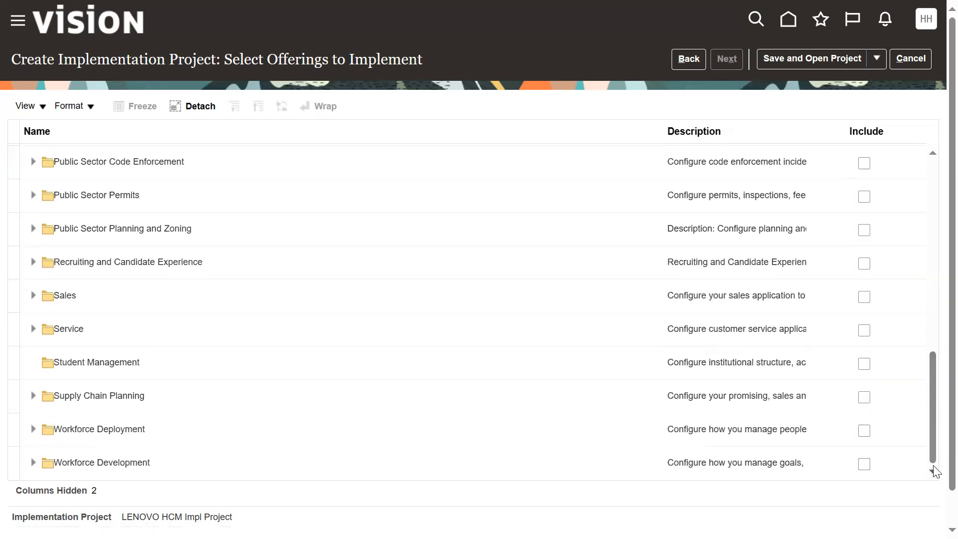
pyautogui.click(864, 433)
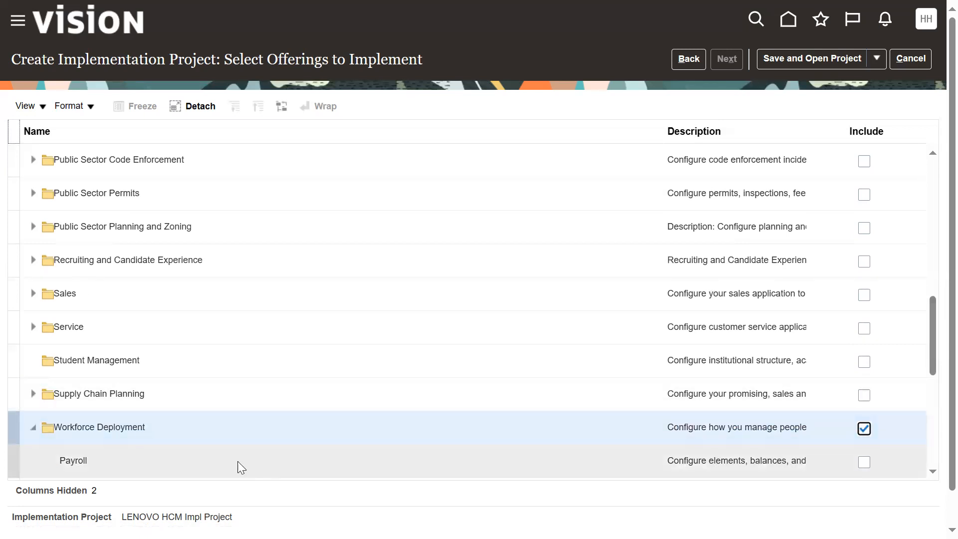
pyautogui.scroll(-3, 235, 458)
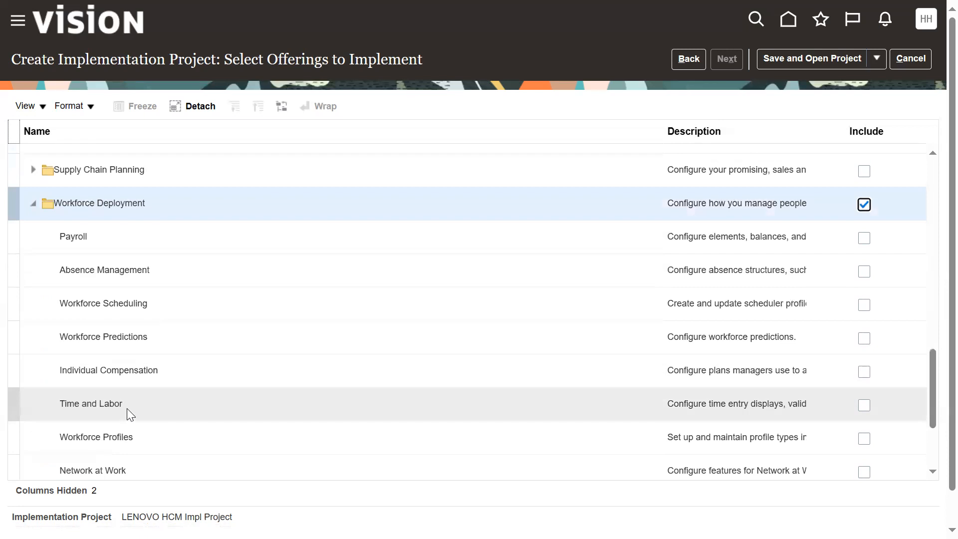
pyautogui.scroll(-3, 128, 405)
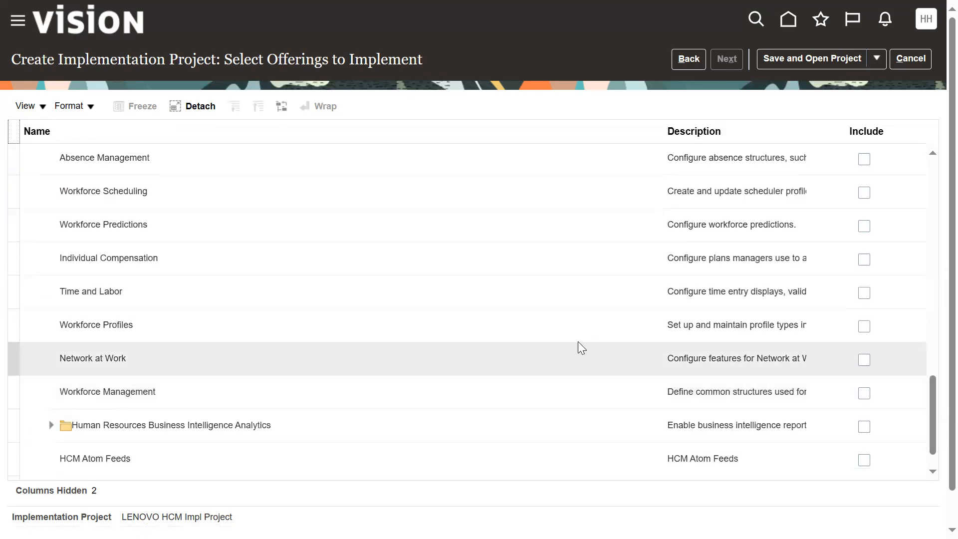
pyautogui.scroll(9, 824, 299)
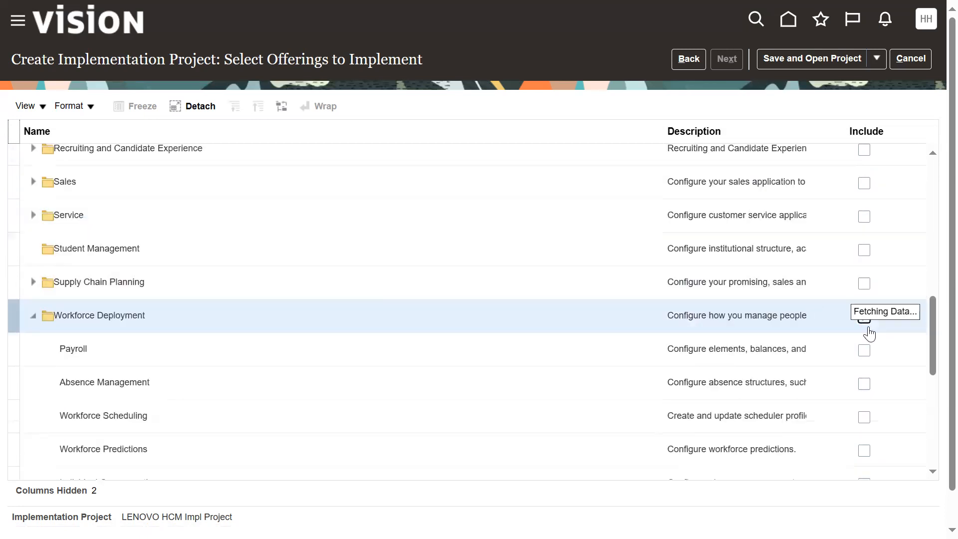
pyautogui.click(864, 428)
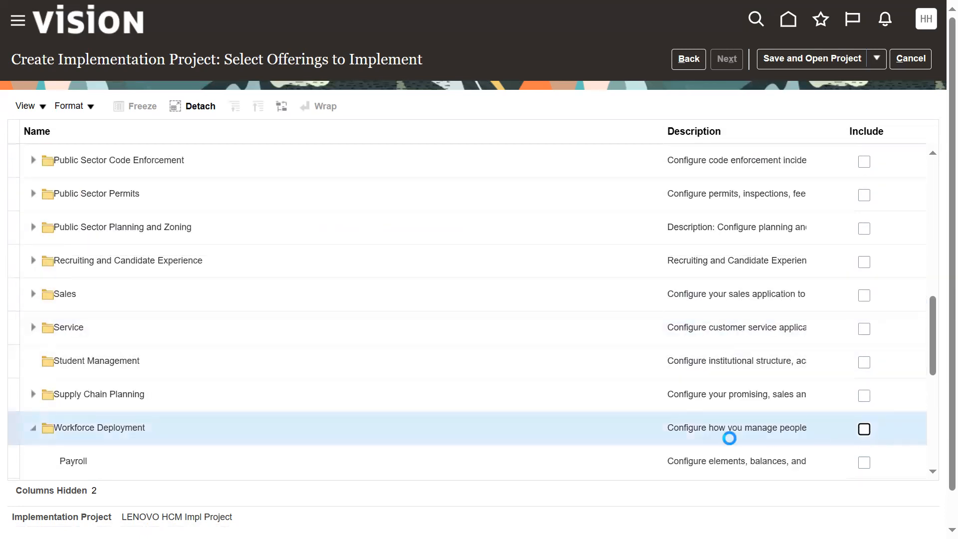
pyautogui.click(34, 428)
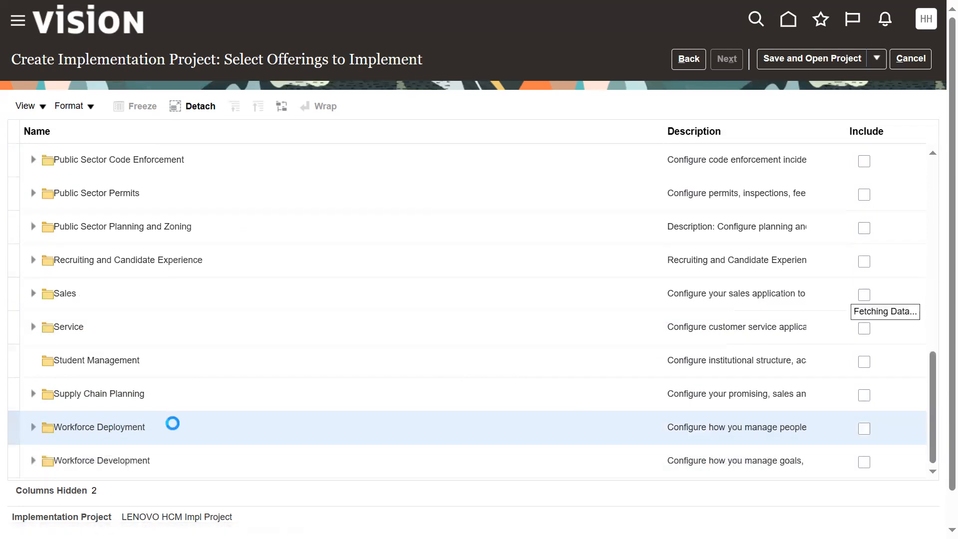
# Step: Include the Workforce Development offering in the implementation project
pyautogui.scroll(-1, 172, 430)
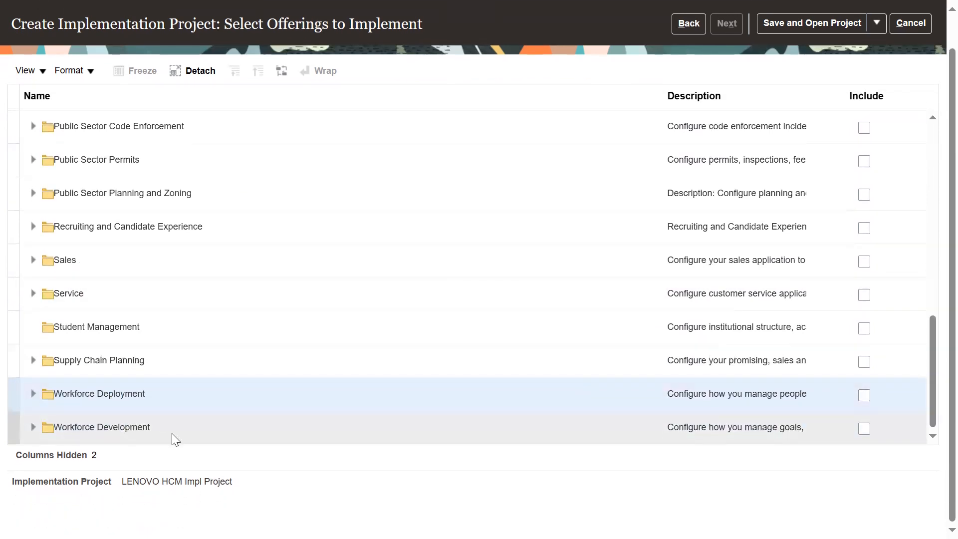
pyautogui.click(864, 428)
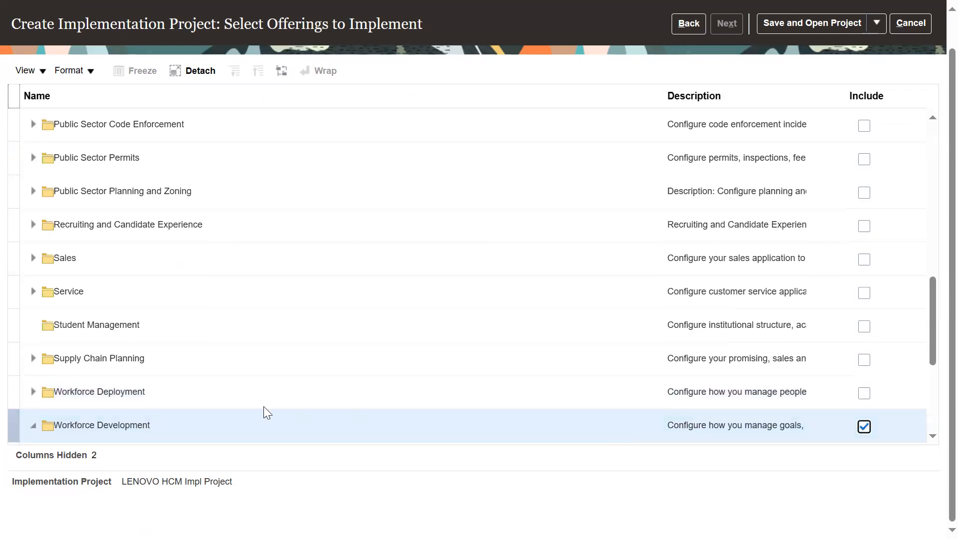
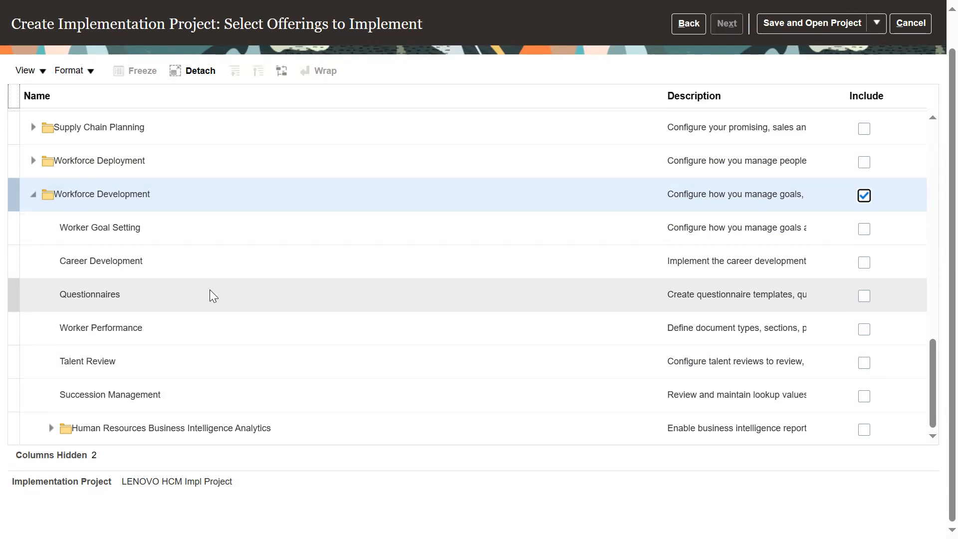
# Step: Examine the features under the Compensation Management offering and collapse it again
pyautogui.moveTo(935, 421); pyautogui.dragTo(899, 189)
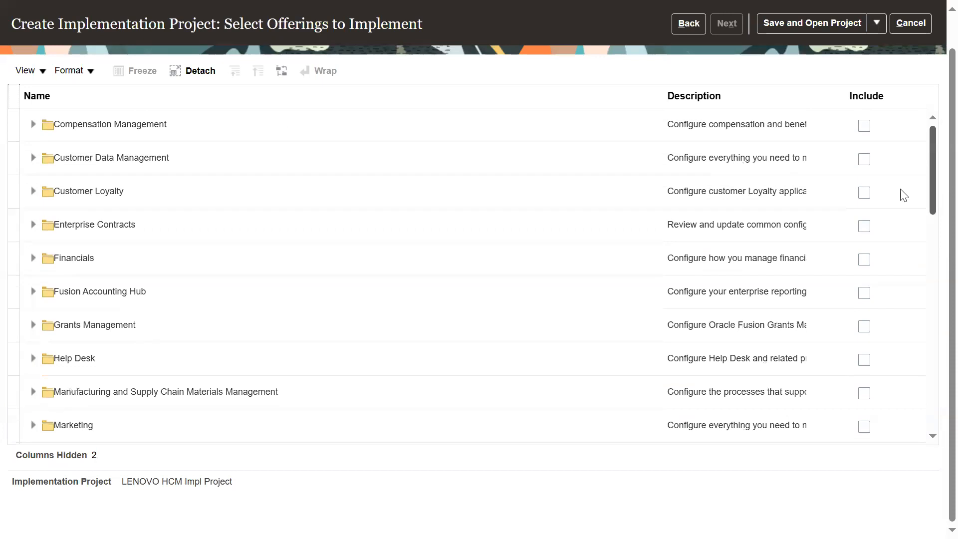
pyautogui.click(33, 124)
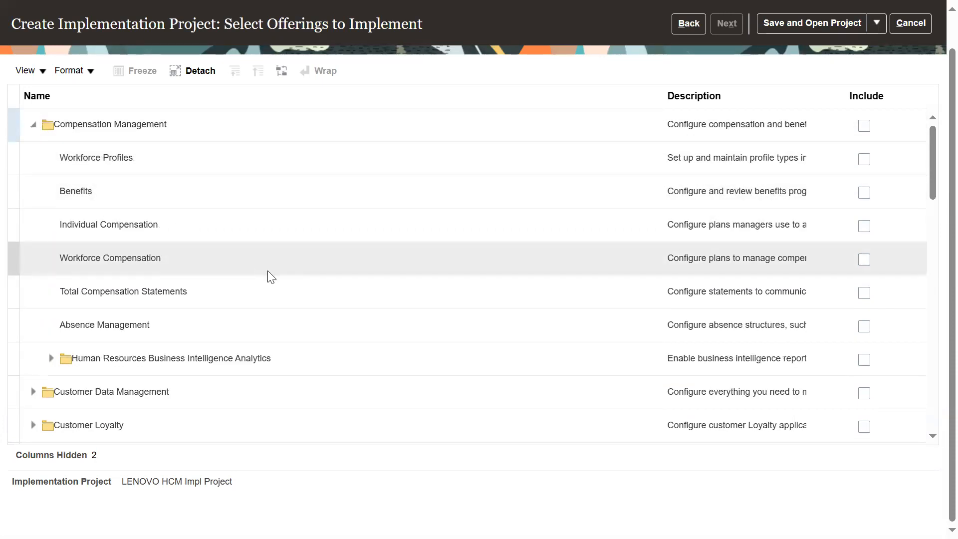
pyautogui.click(33, 124)
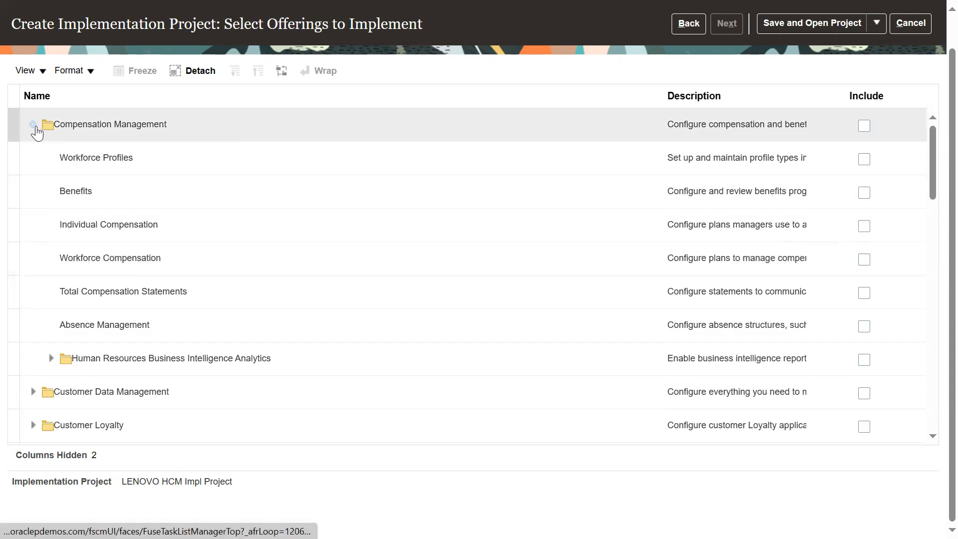
pyautogui.tripleClick(68, 124)
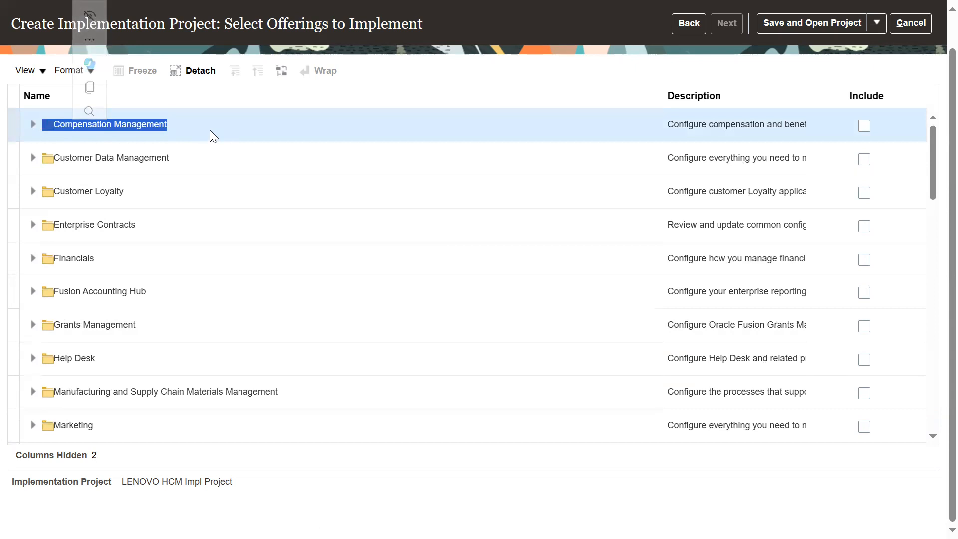
pyautogui.moveTo(96, 105)
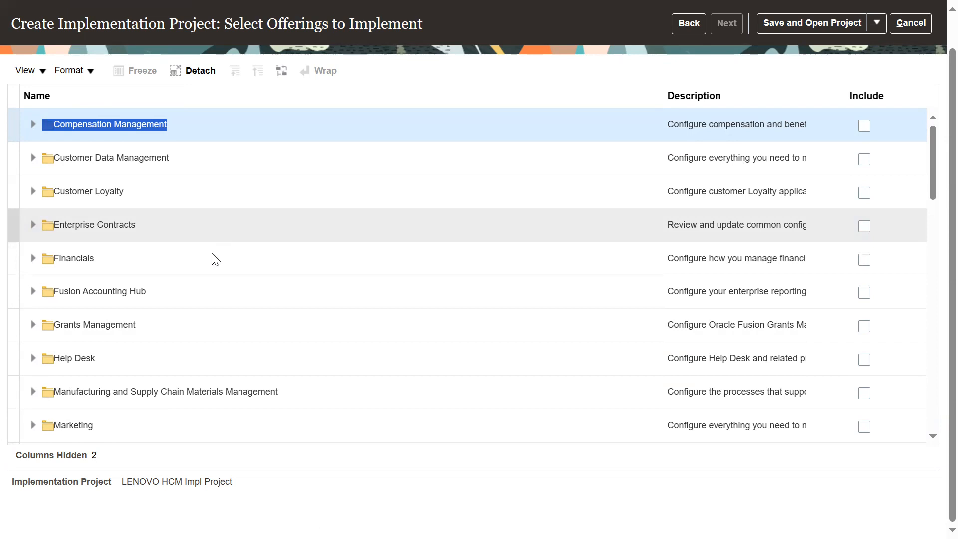
pyautogui.click(33, 125)
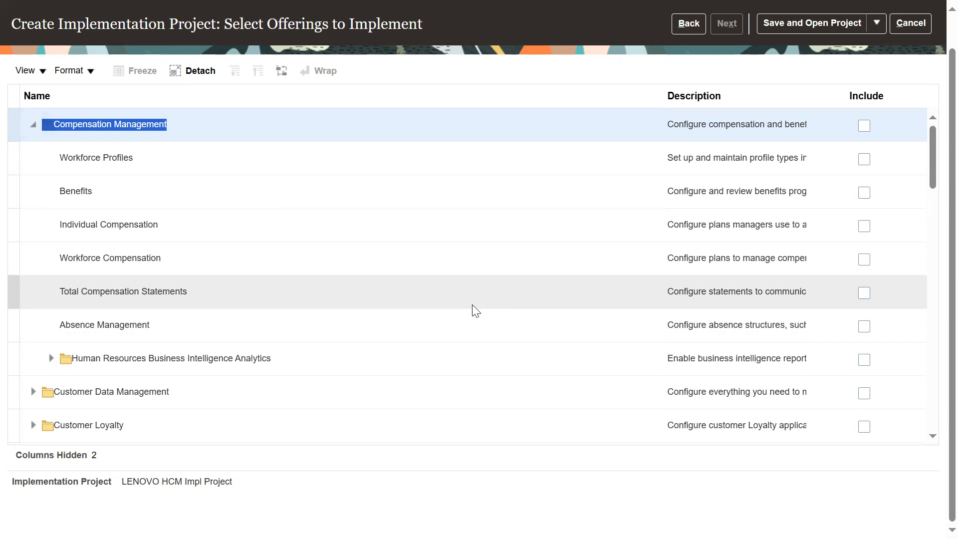
pyautogui.click(45, 165)
pyautogui.click(33, 125)
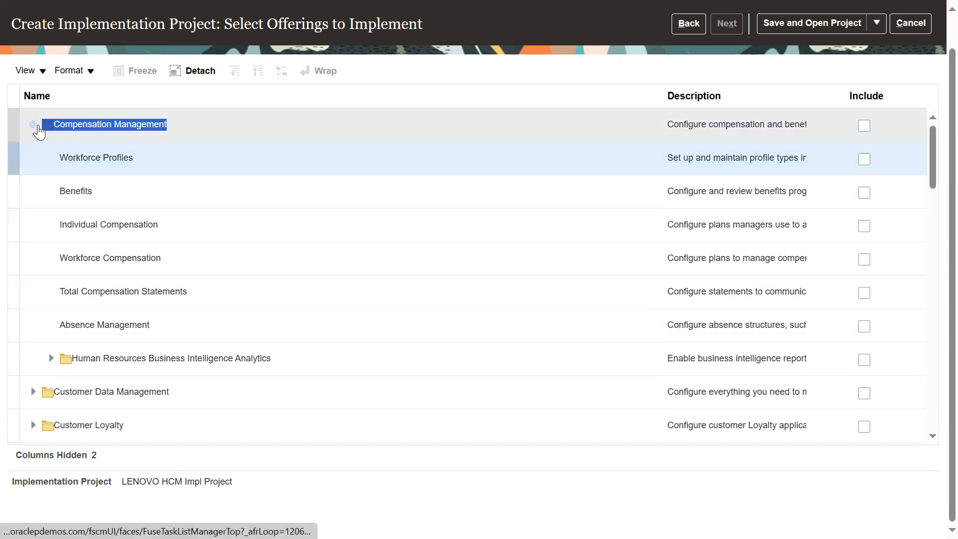
# Step: Collapse Workforce Development and include the Workforce Deployment offering together with its Payroll feature
pyautogui.scroll(-5, 306, 329)
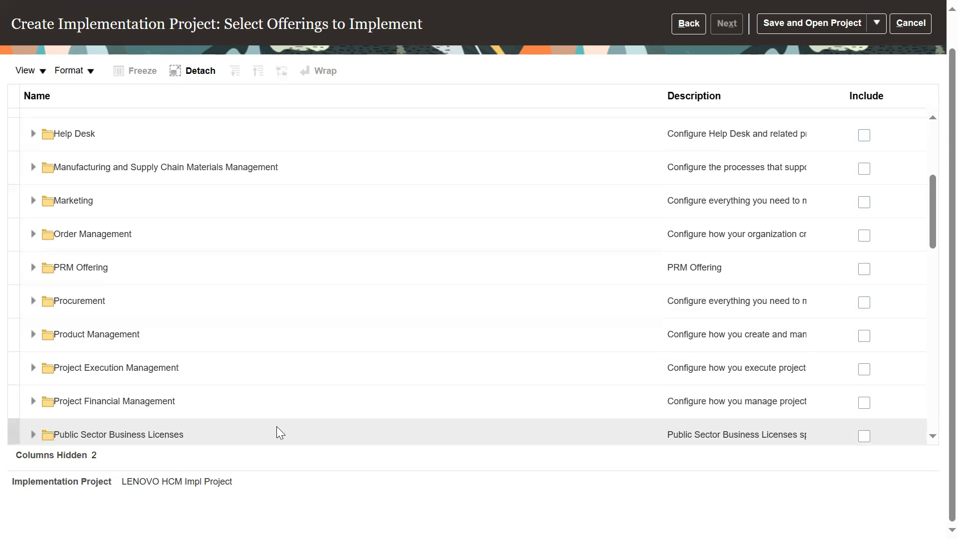
pyautogui.moveTo(936, 240); pyautogui.dragTo(928, 432)
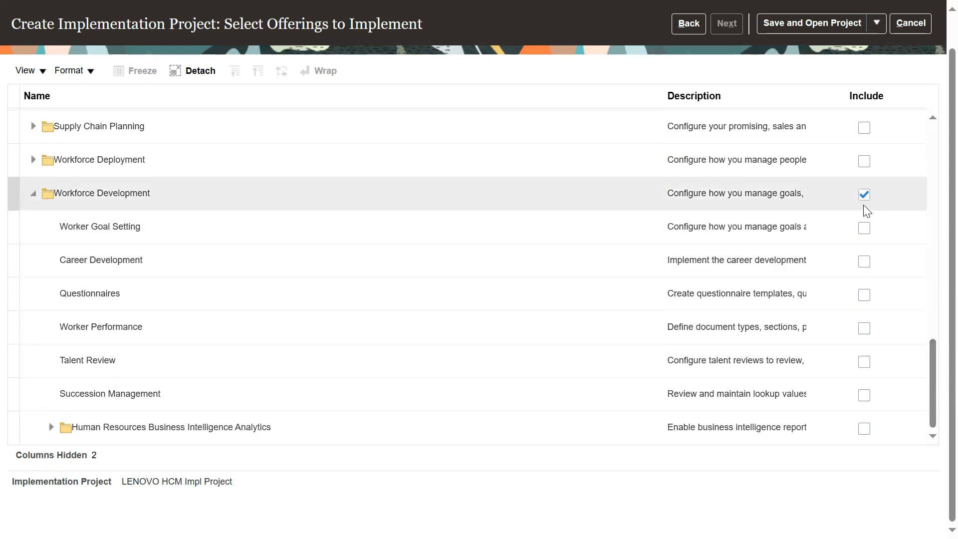
pyautogui.click(34, 194)
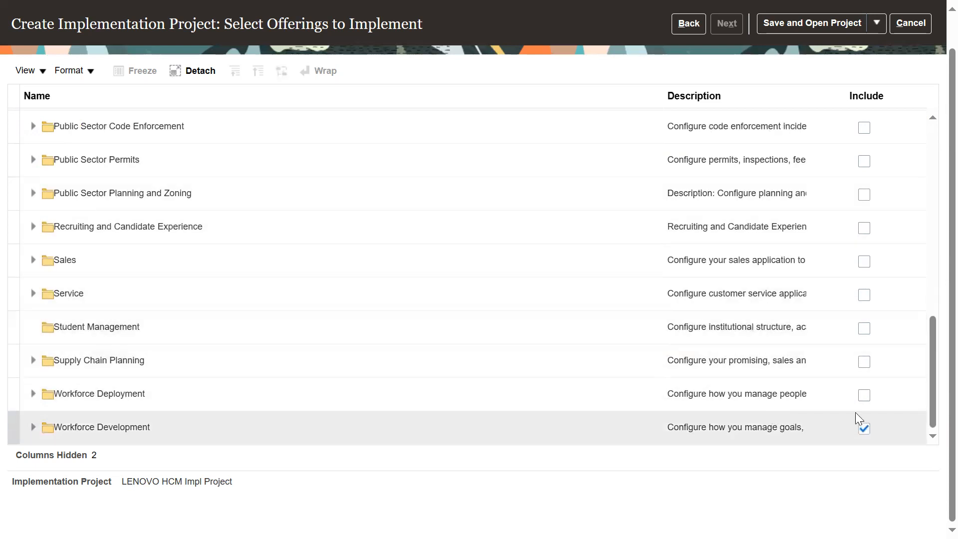
pyautogui.click(863, 396)
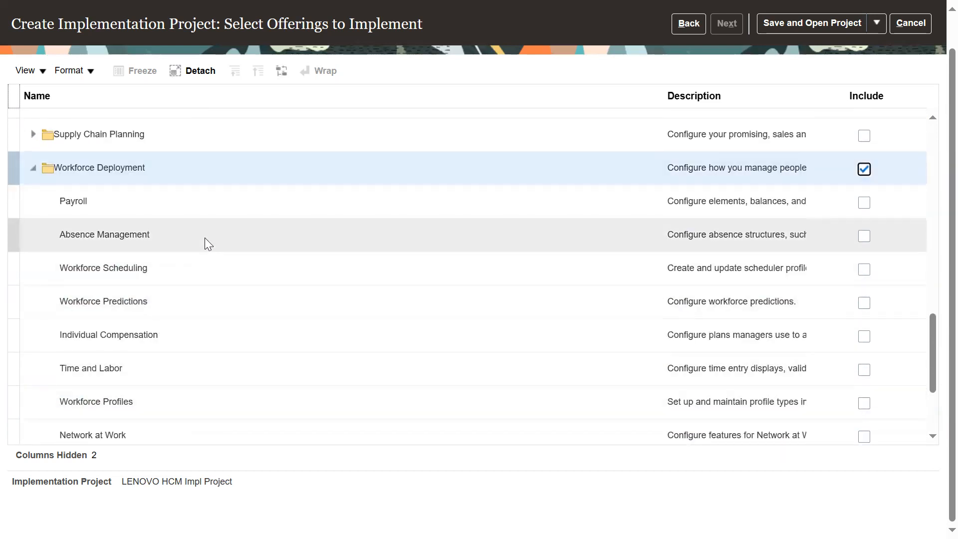
pyautogui.click(221, 204)
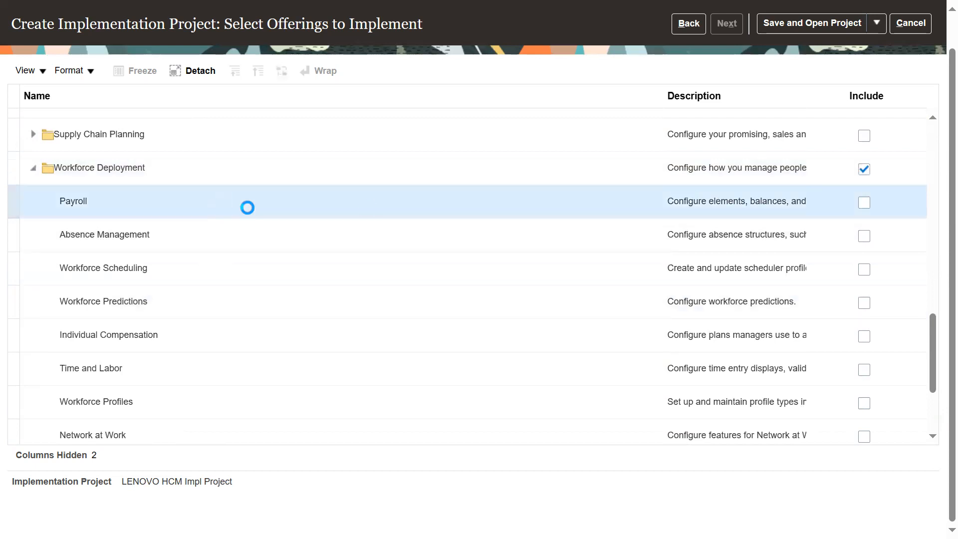
pyautogui.click(864, 203)
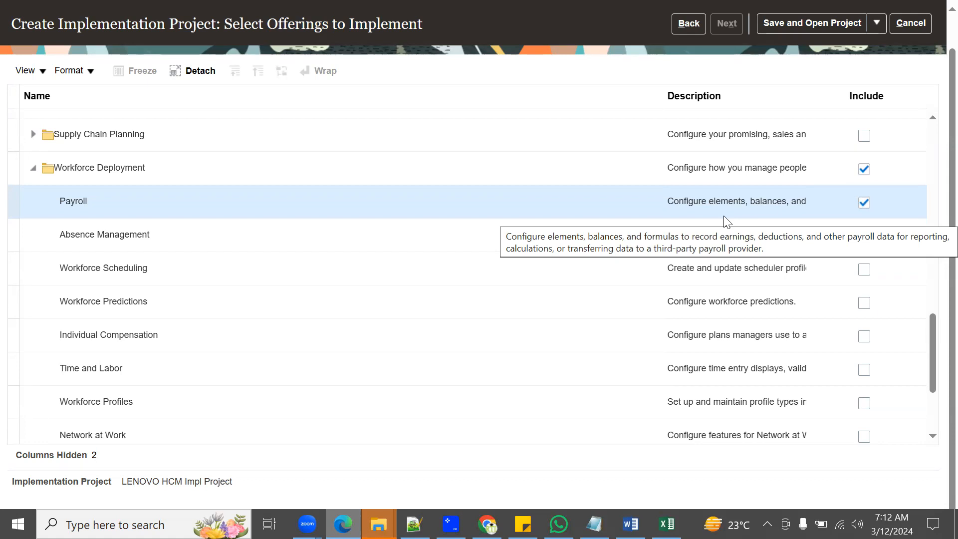
# Step: Save and open the LENOVO HCM Impl Project, and close it after highlighting its name
pyautogui.click(820, 24)
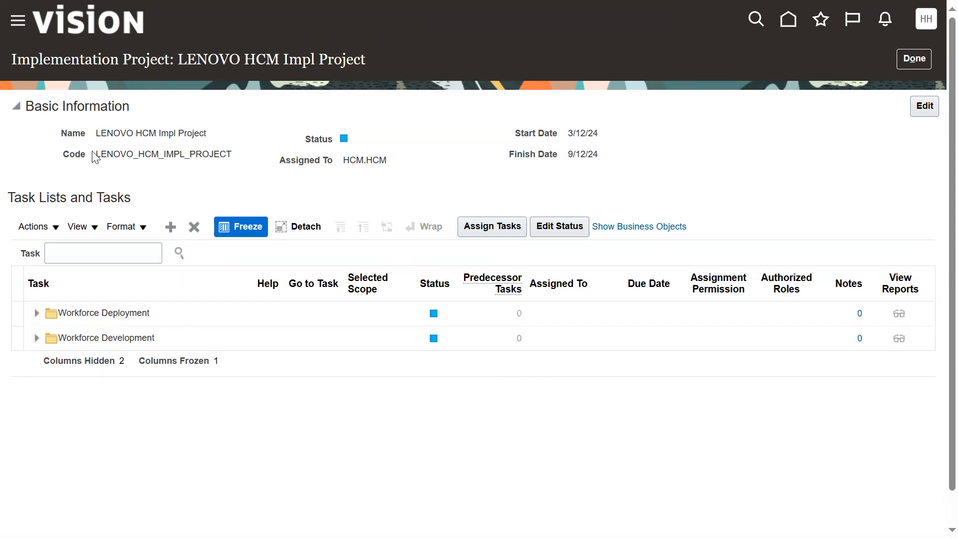
pyautogui.moveTo(97, 133); pyautogui.dragTo(207, 148)
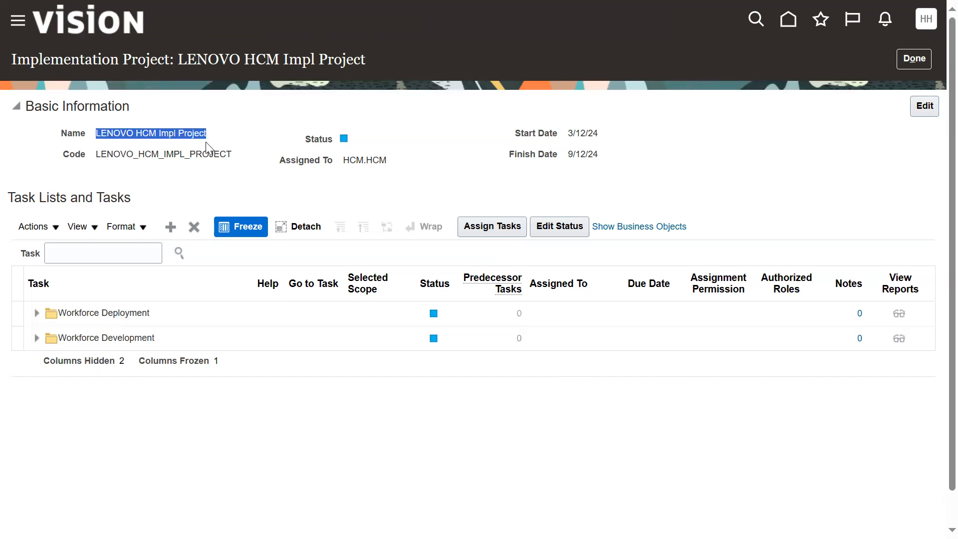
pyautogui.click(908, 53)
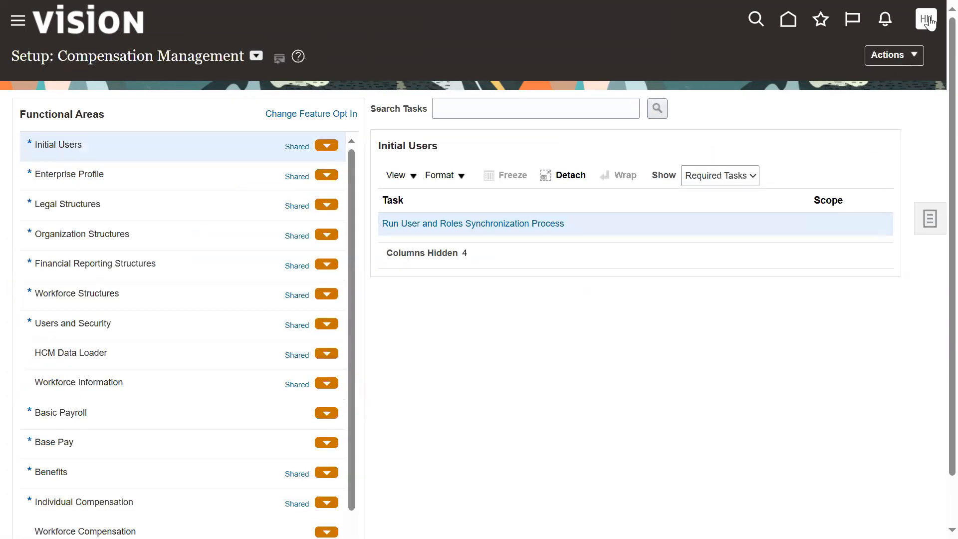
# Step: Return to the home page and open the list of implementation projects through Setup and Maintenance
pyautogui.click(926, 19)
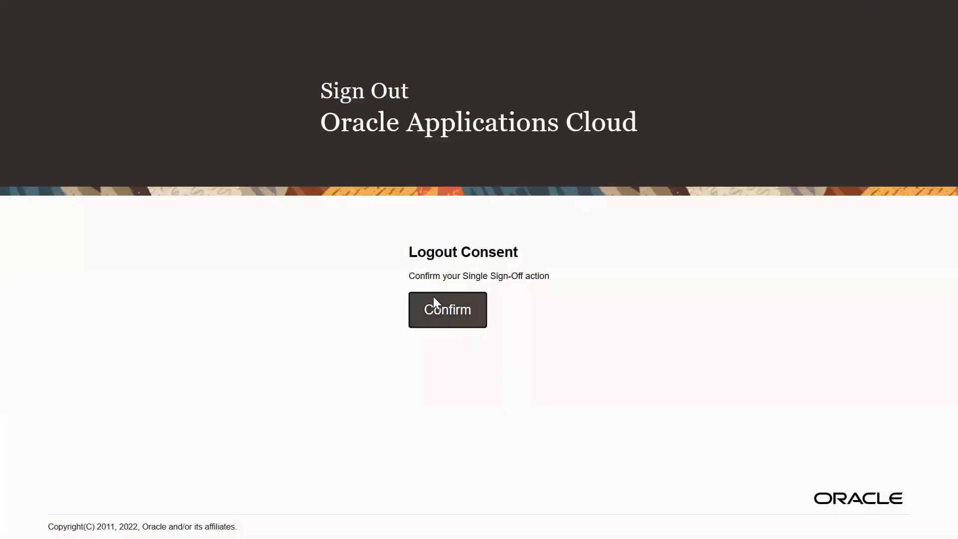
pyautogui.click(434, 306)
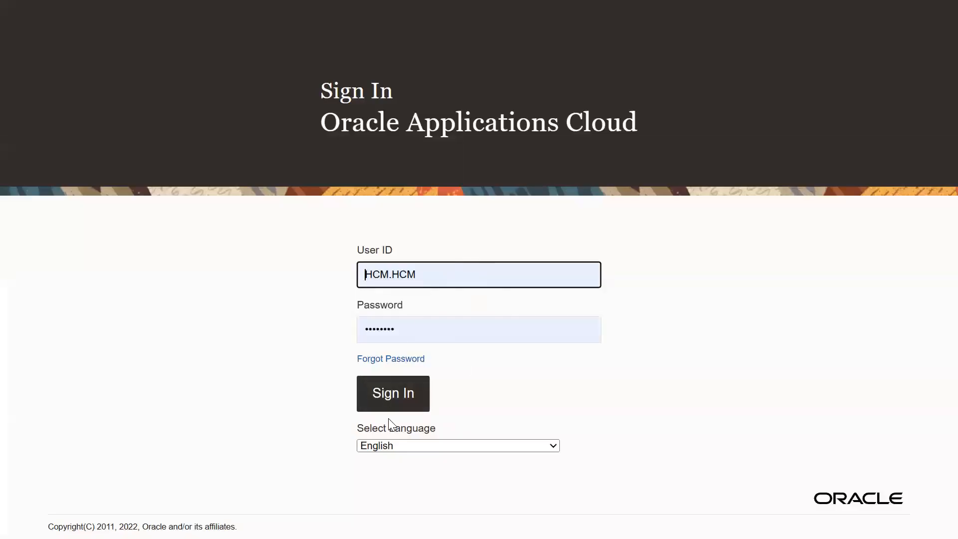
pyautogui.click(398, 391)
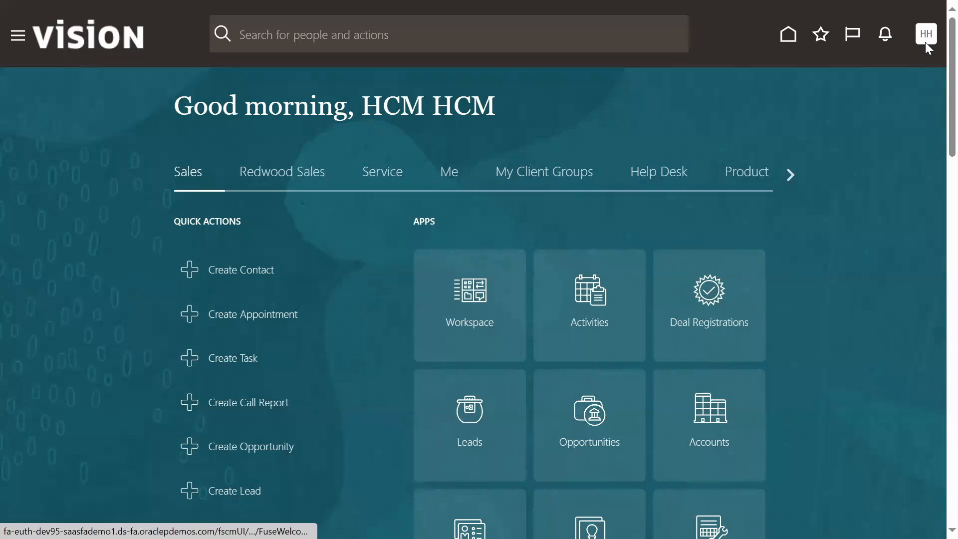
pyautogui.click(927, 44)
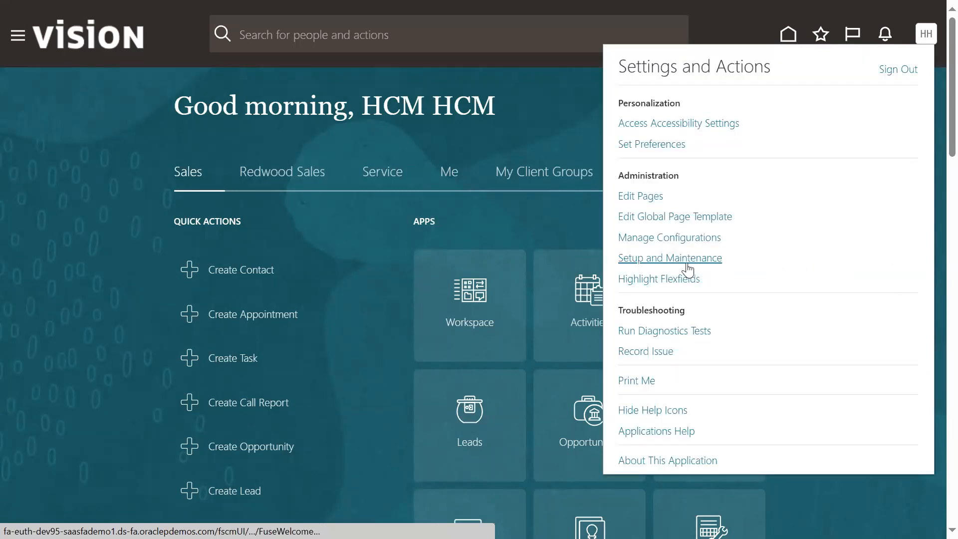
pyautogui.click(681, 265)
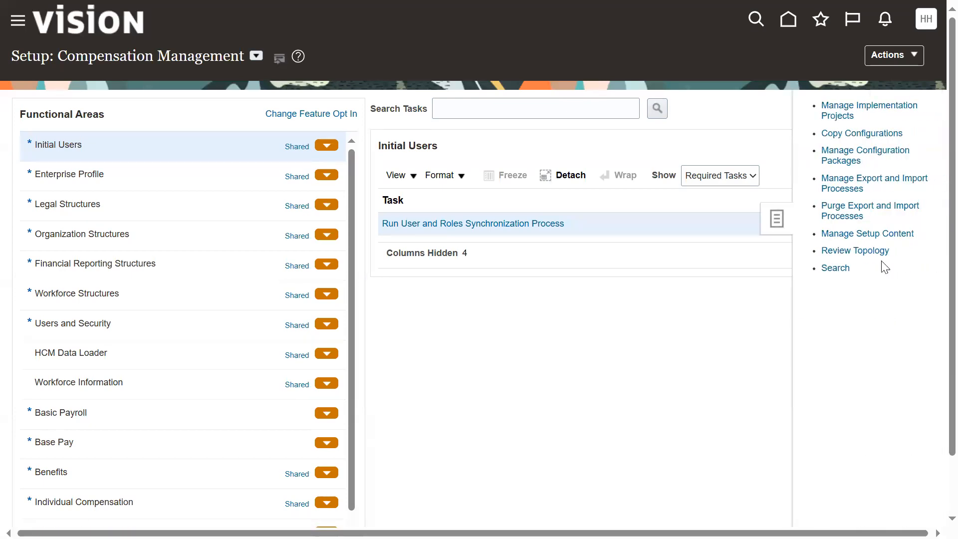
pyautogui.click(837, 106)
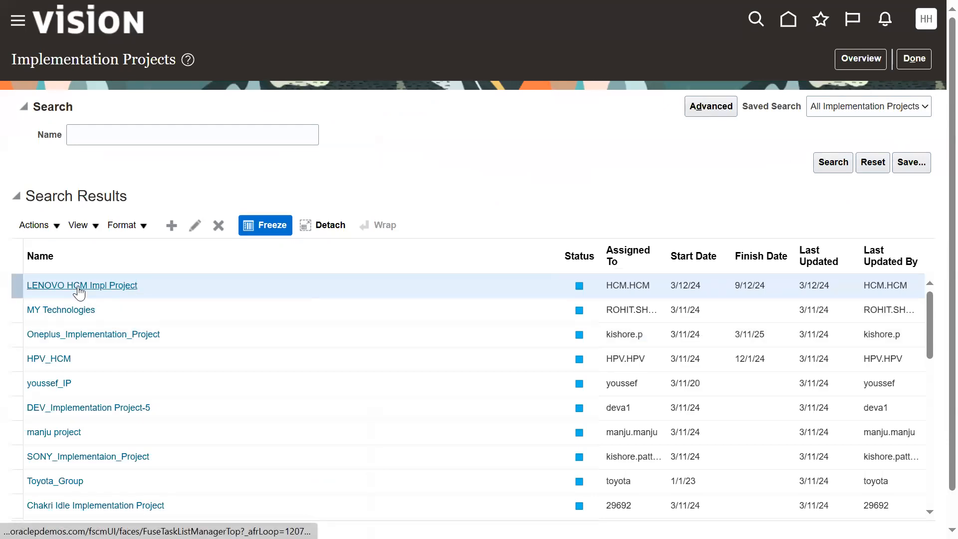
# Step: Search the implementation projects by name for "LEN" and open LENOVO HCM Impl Project
pyautogui.click(153, 131)
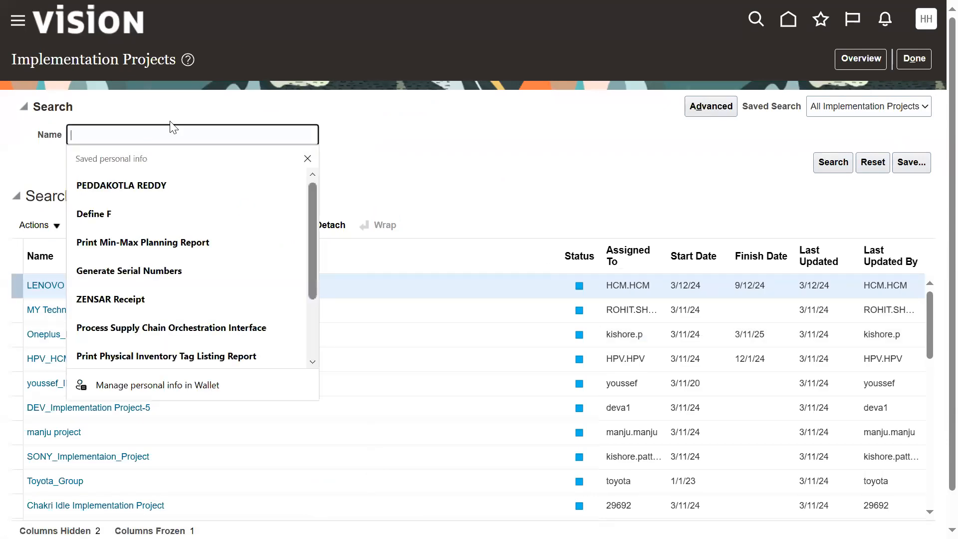
pyautogui.write('LEN')
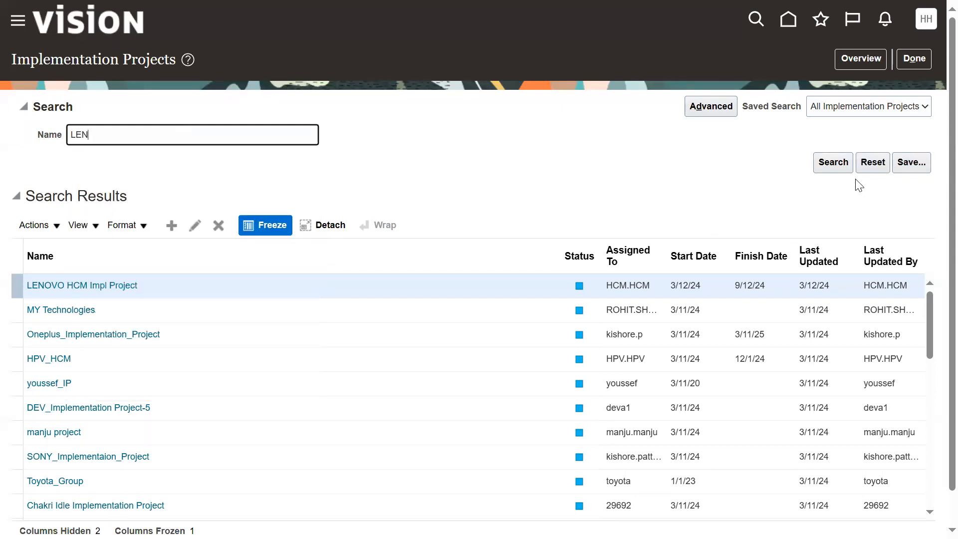
pyautogui.click(828, 162)
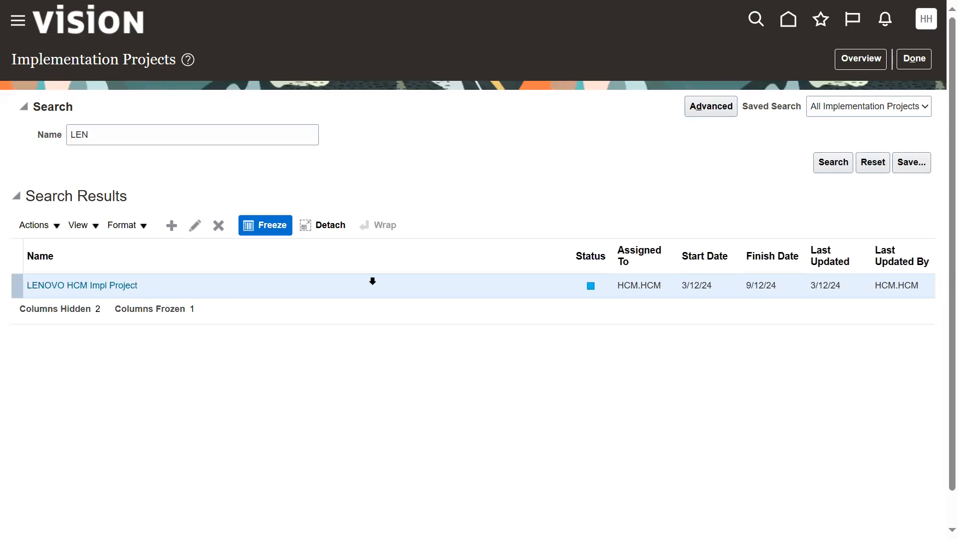
pyautogui.click(118, 287)
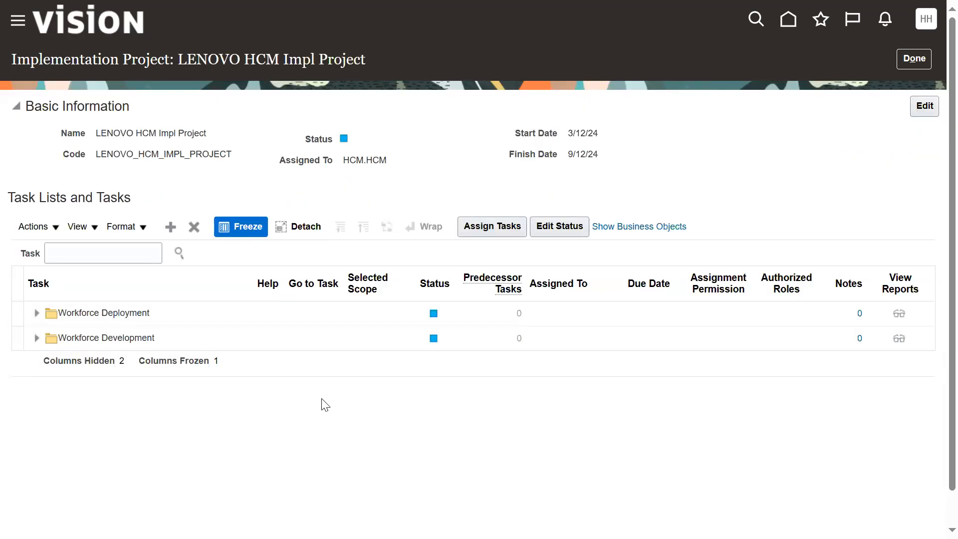
# Step: Review the task lists under Workforce Deployment, collapse them, and return to the implementation projects search
pyautogui.click(37, 313)
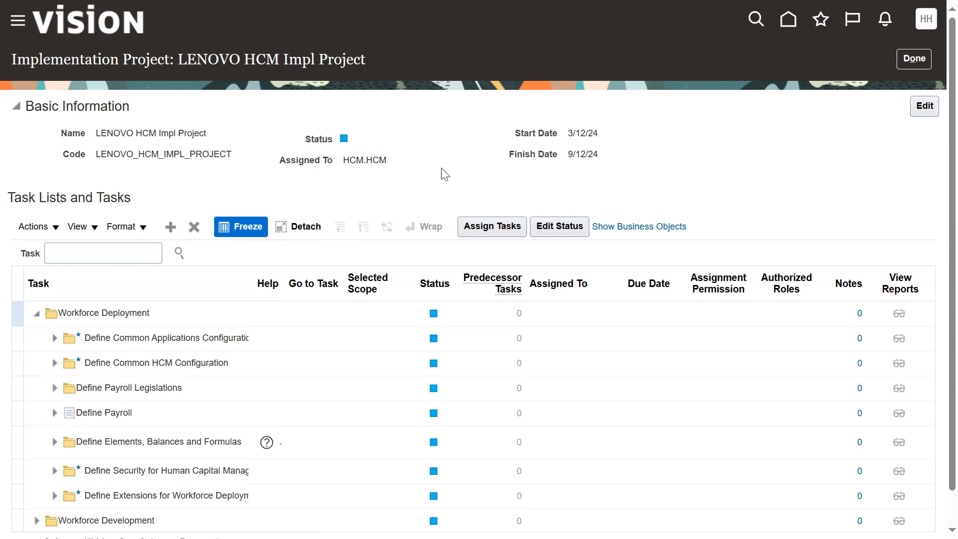
pyautogui.scroll(-1, 443, 180)
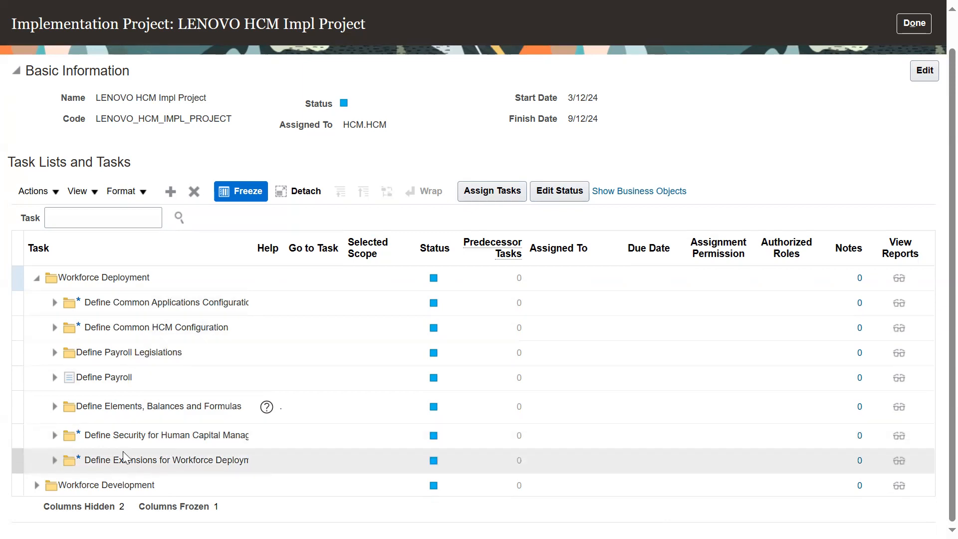
pyautogui.click(38, 280)
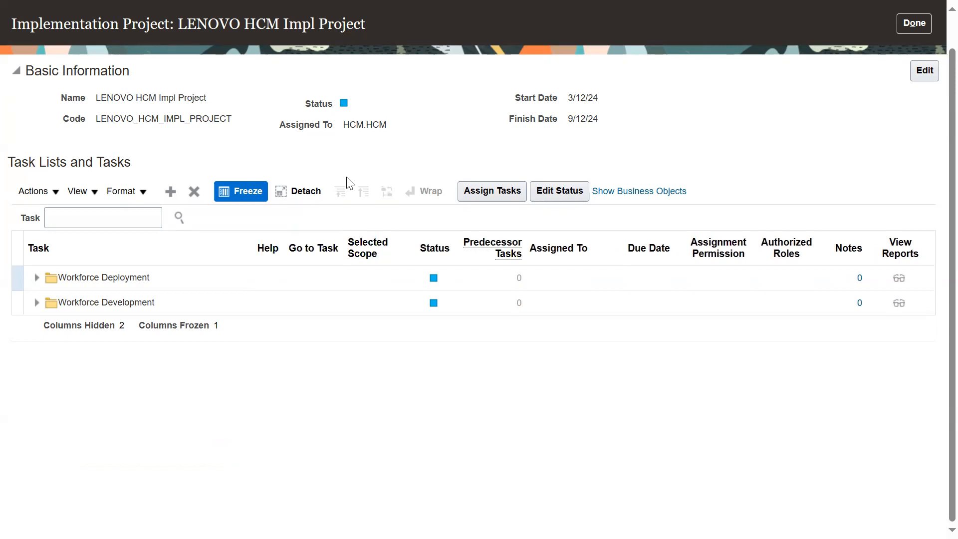
pyautogui.click(910, 21)
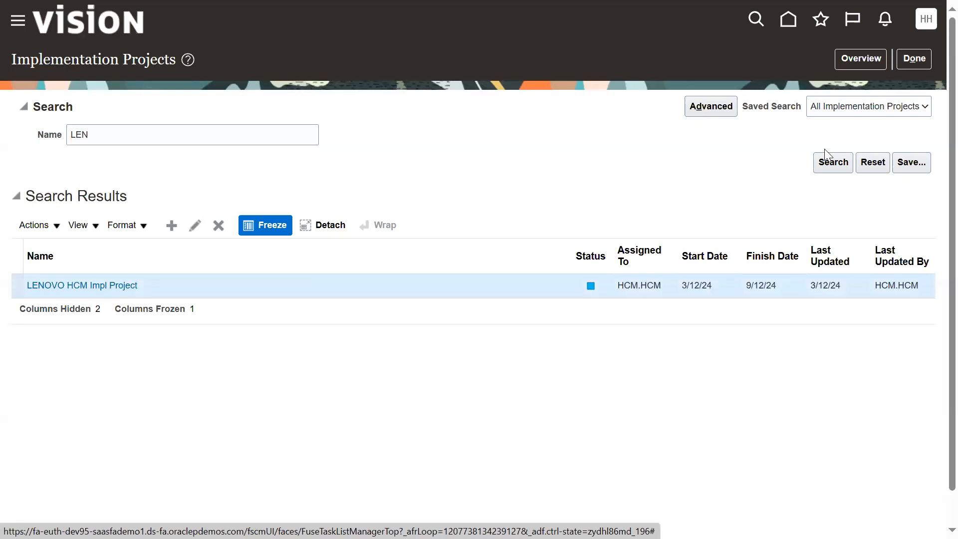
# Step: Review the implementation projects overview, including assignment status by task list, resource status and assignment details for LENOVO HCM Impl Project
pyautogui.click(871, 62)
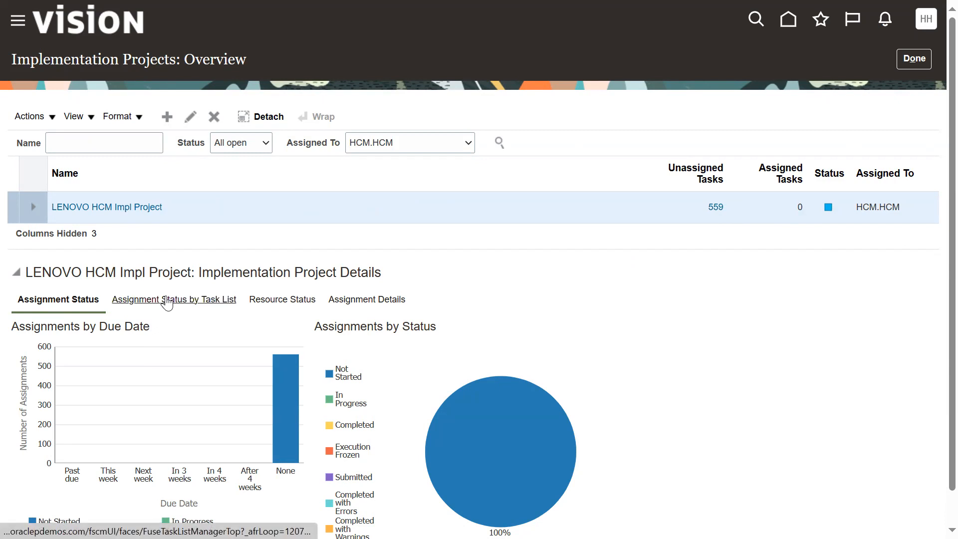
pyautogui.click(167, 302)
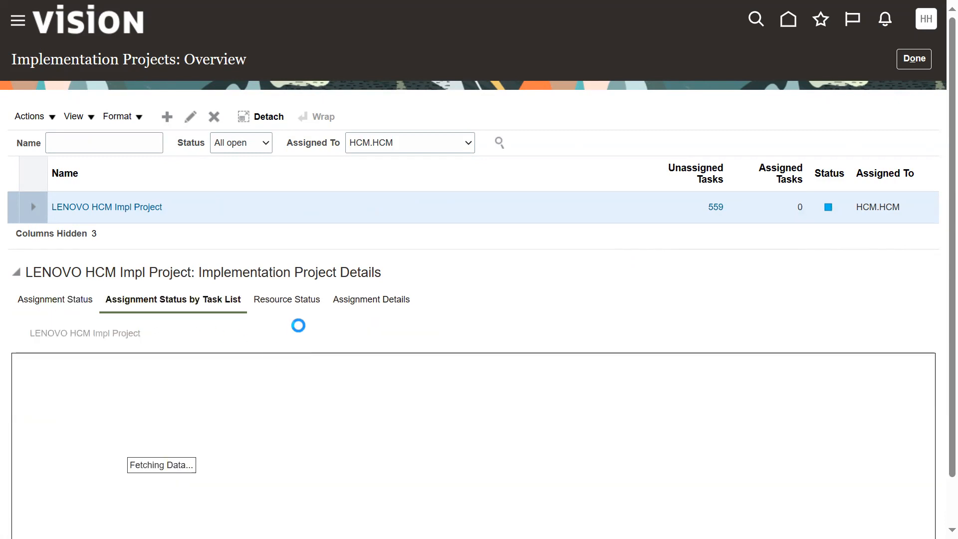
pyautogui.click(302, 305)
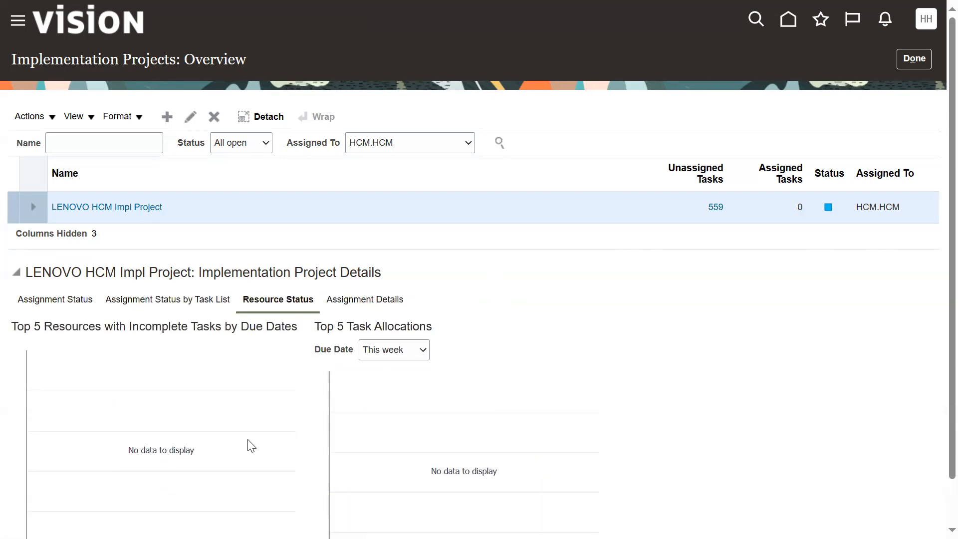
pyautogui.scroll(-1, 239, 441)
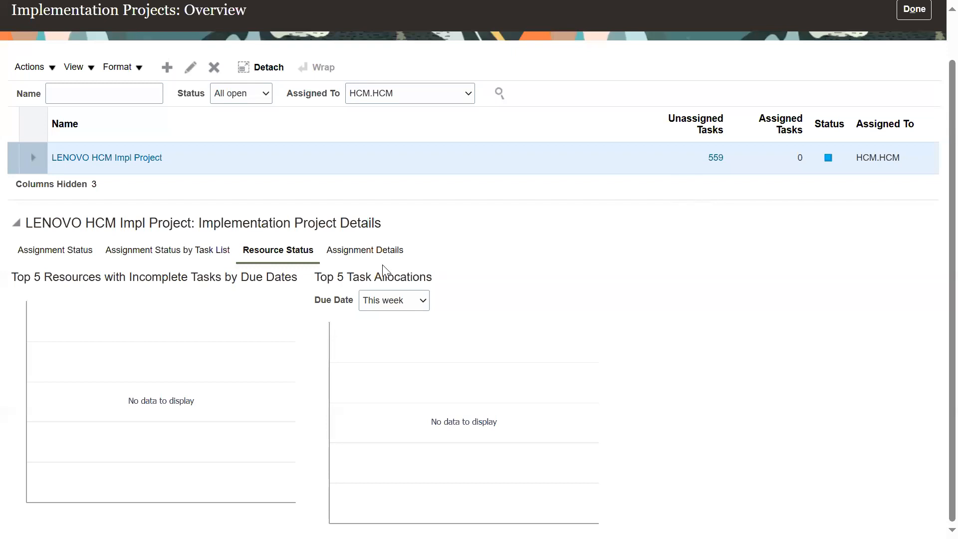
pyautogui.click(384, 250)
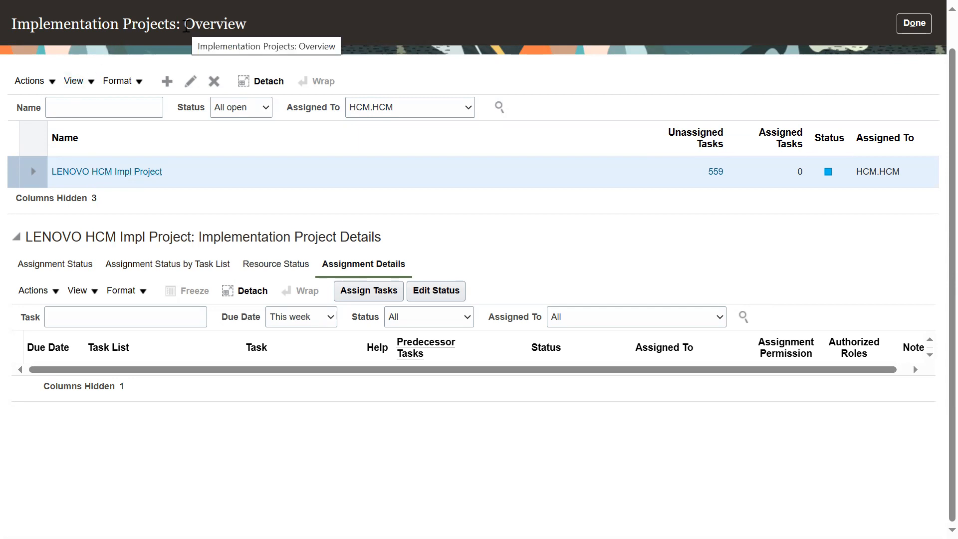
# Step: Leave the overview, open LENOVO HCM Impl Project, and expand Workforce Deployment and its Define Payroll task list
pyautogui.moveTo(180, 23); pyautogui.dragTo(13, 32)
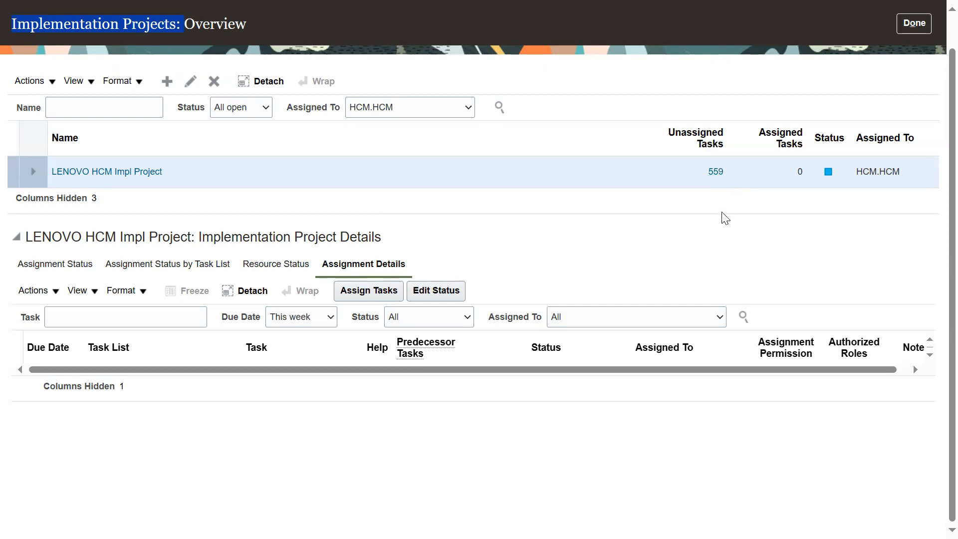
pyautogui.click(915, 23)
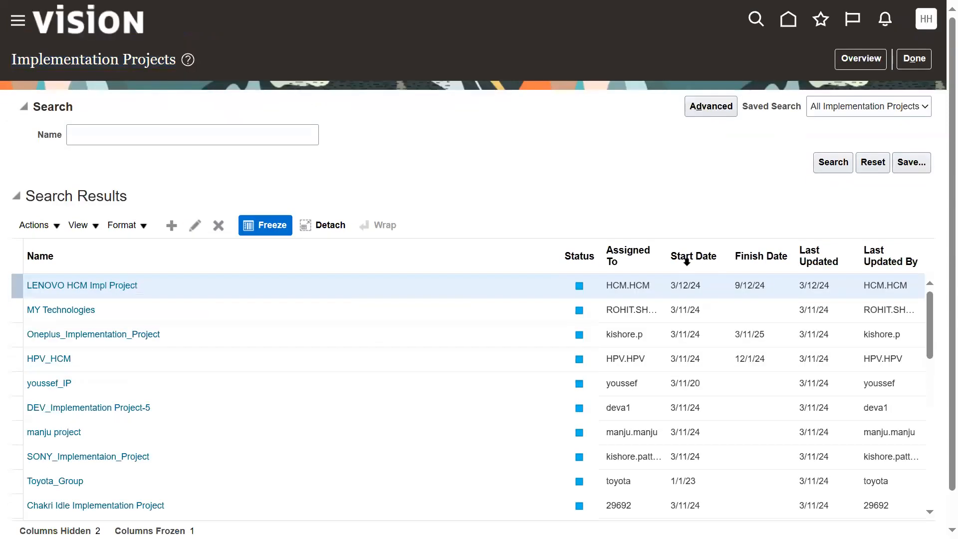
pyautogui.click(127, 287)
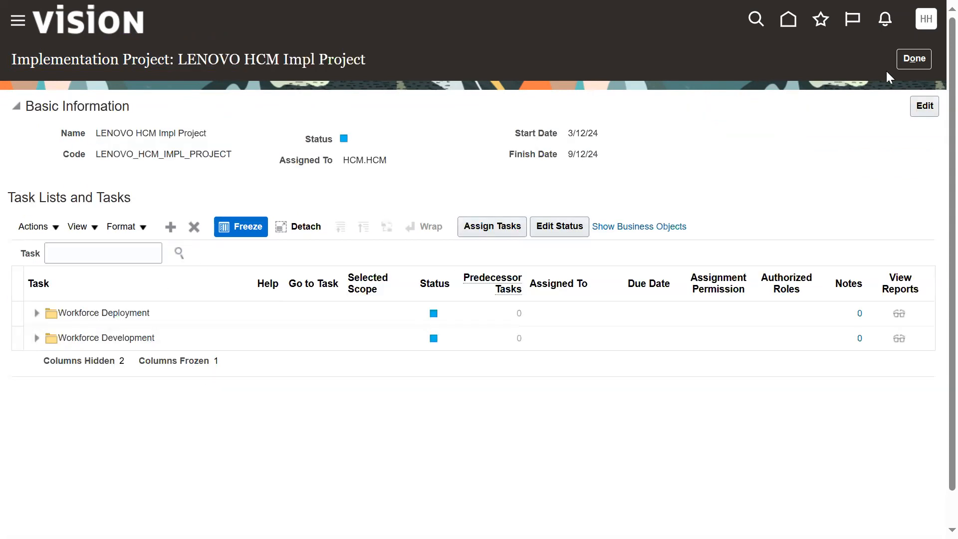
pyautogui.click(37, 316)
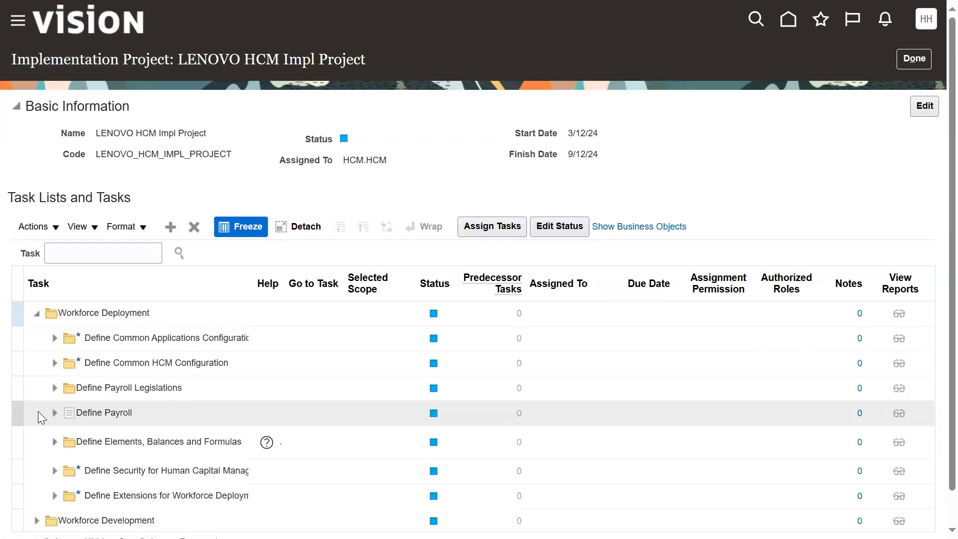
pyautogui.click(55, 413)
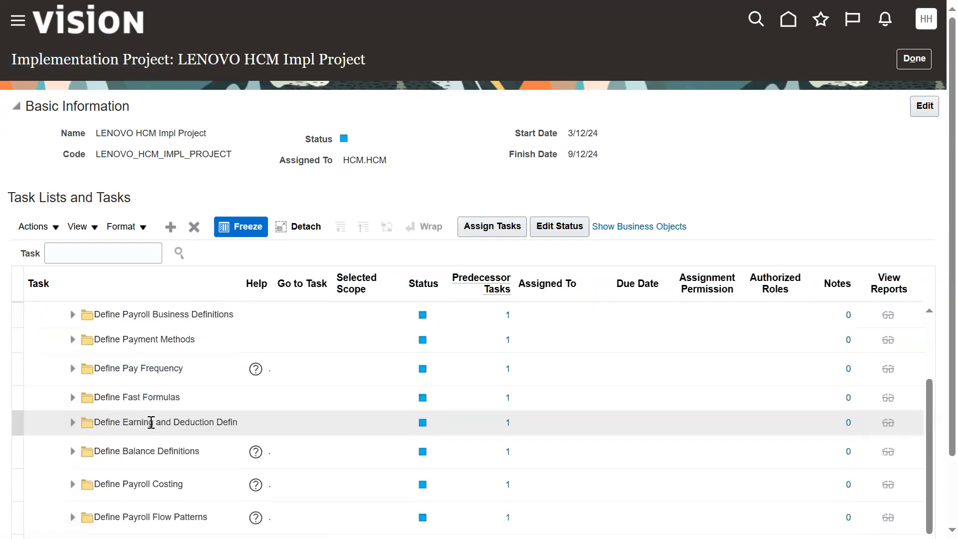
# Step: Assign the Define Payment Methods task list to the third user found by a last-name search, and save the assignment
pyautogui.click(172, 339)
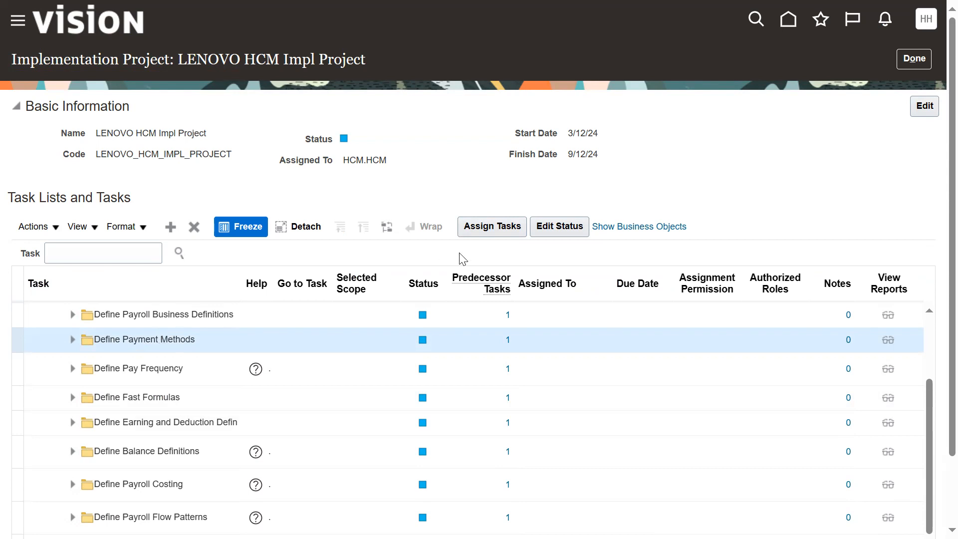
pyautogui.click(500, 228)
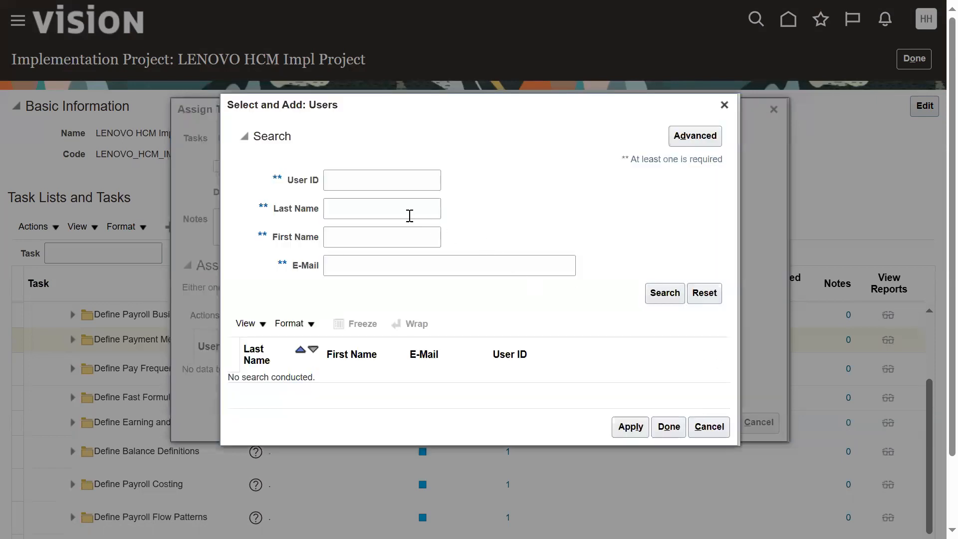
pyautogui.click(360, 205)
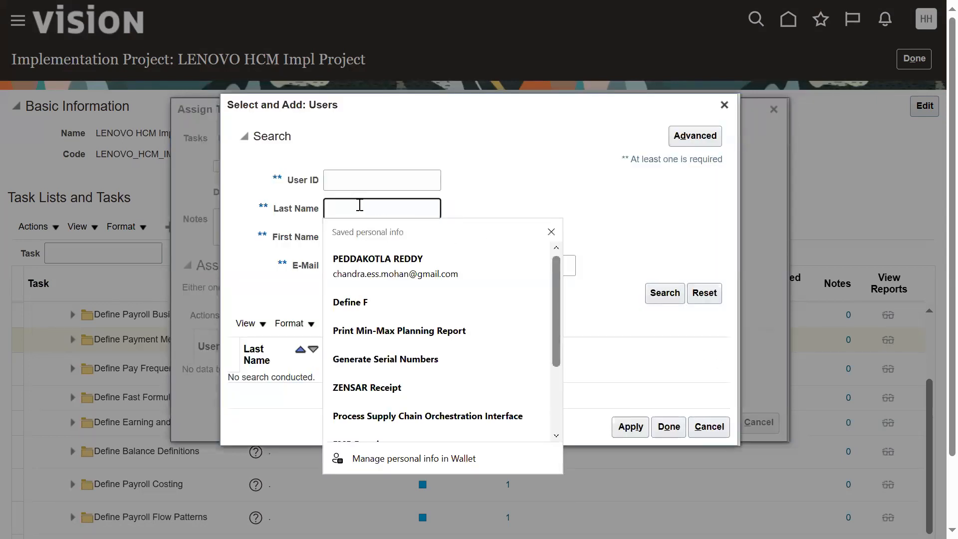
pyautogui.write('smith')
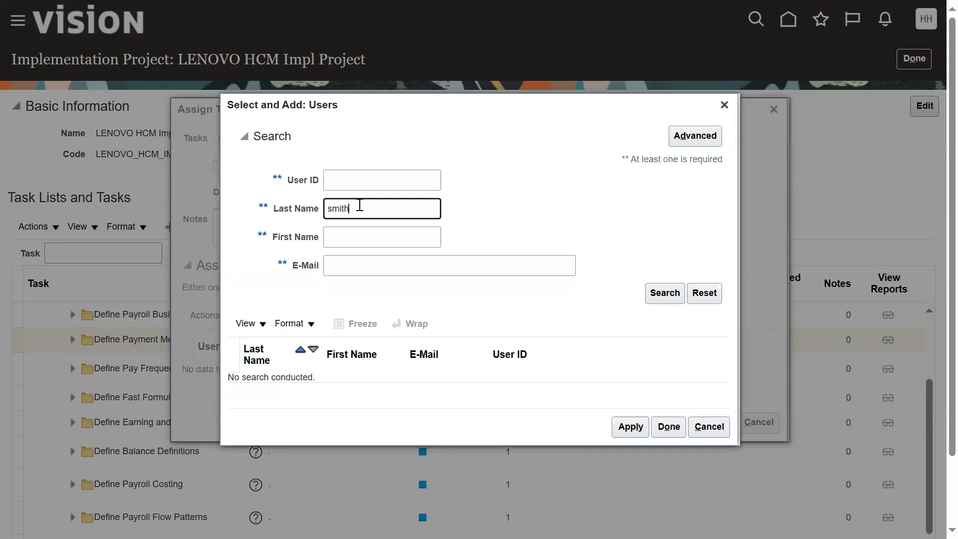
pyautogui.press('Return')
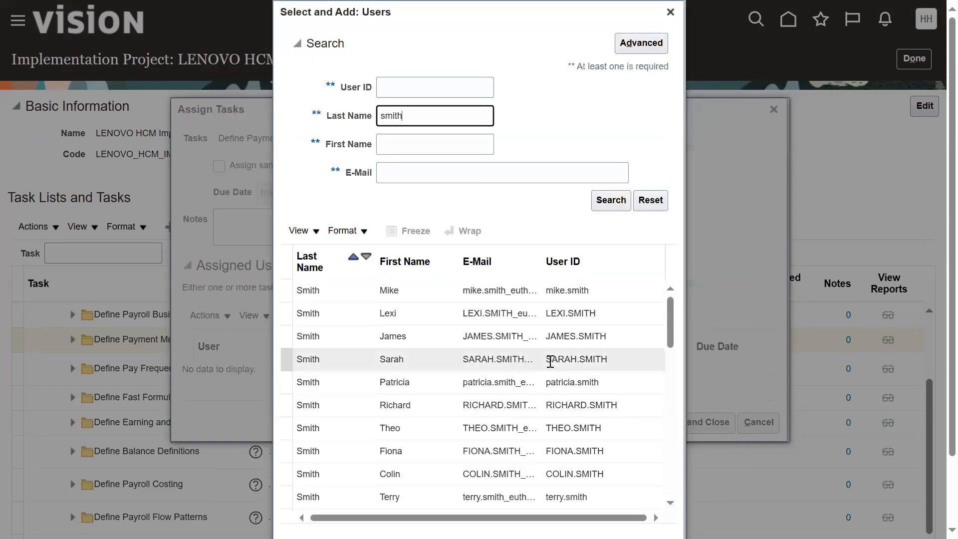
pyautogui.click(554, 336)
pyautogui.scroll(-2, 757, 424)
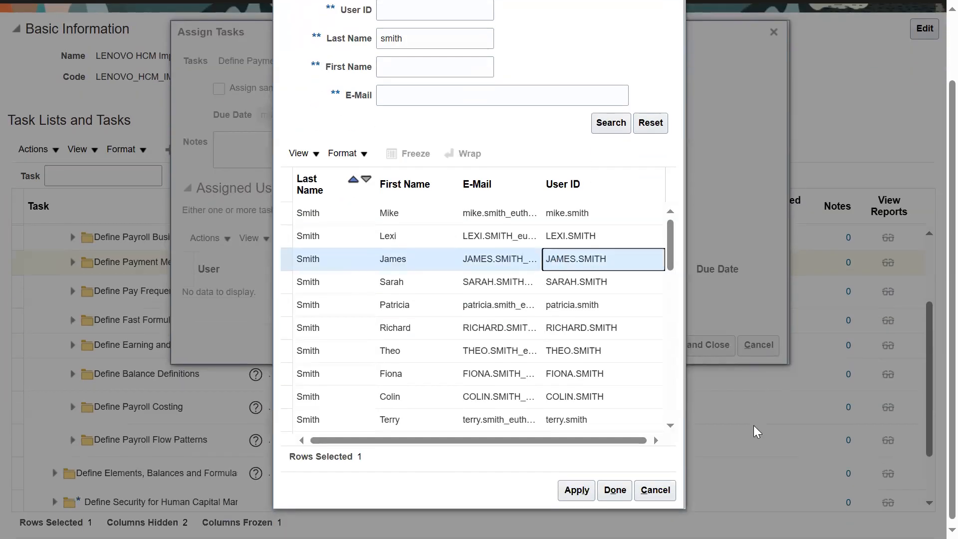
pyautogui.click(614, 490)
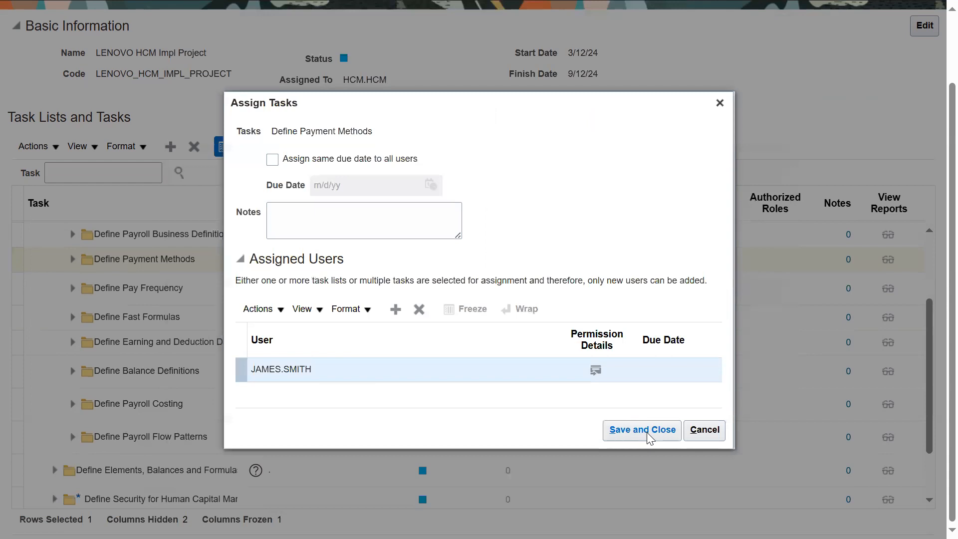
pyautogui.click(647, 432)
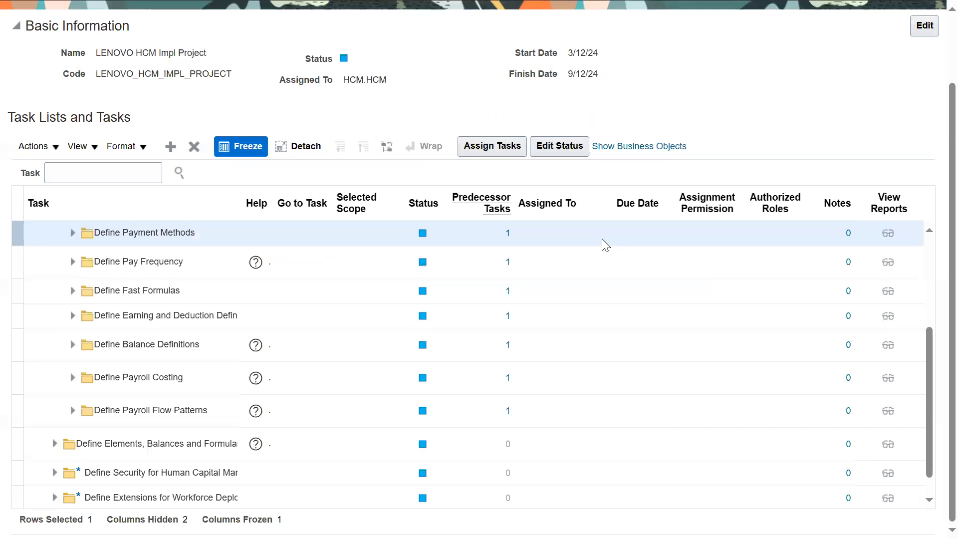
# Step: Assign the Define Balance Definitions task list to the first user found by a last-name search, and save the assignment
pyautogui.click(192, 348)
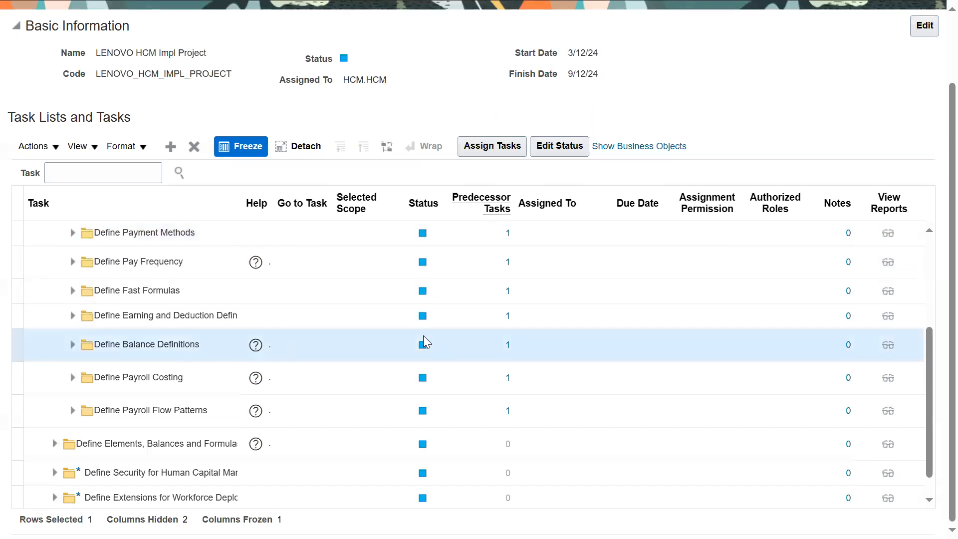
pyautogui.click(513, 148)
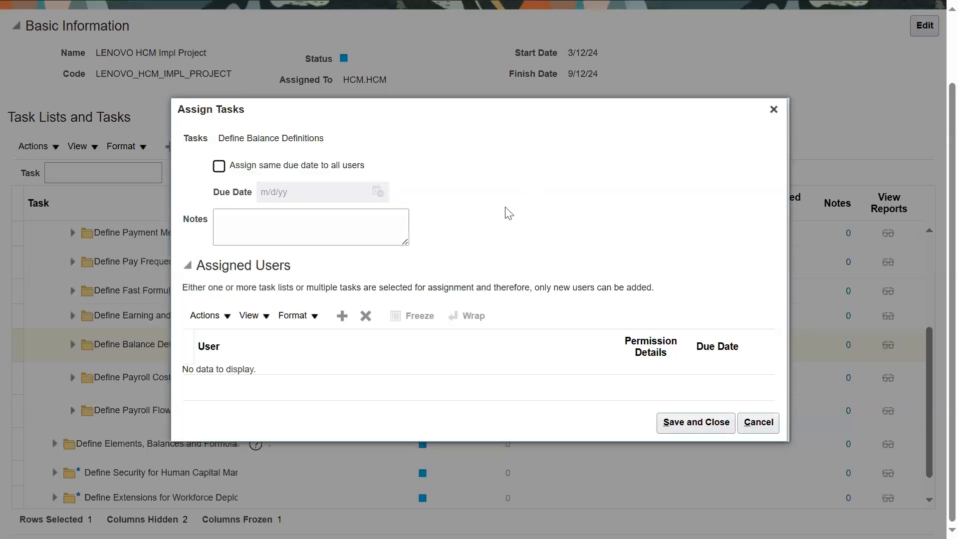
pyautogui.click(342, 316)
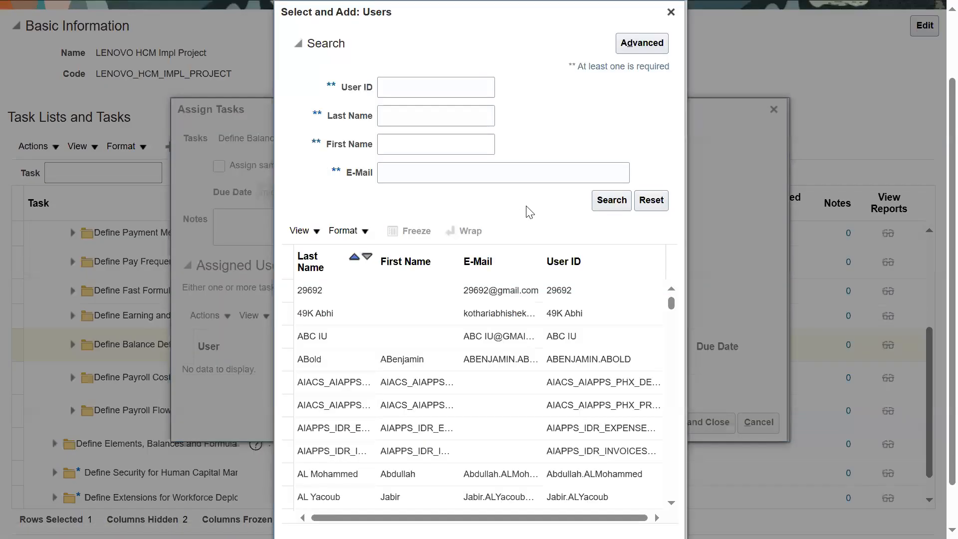
pyautogui.click(464, 117)
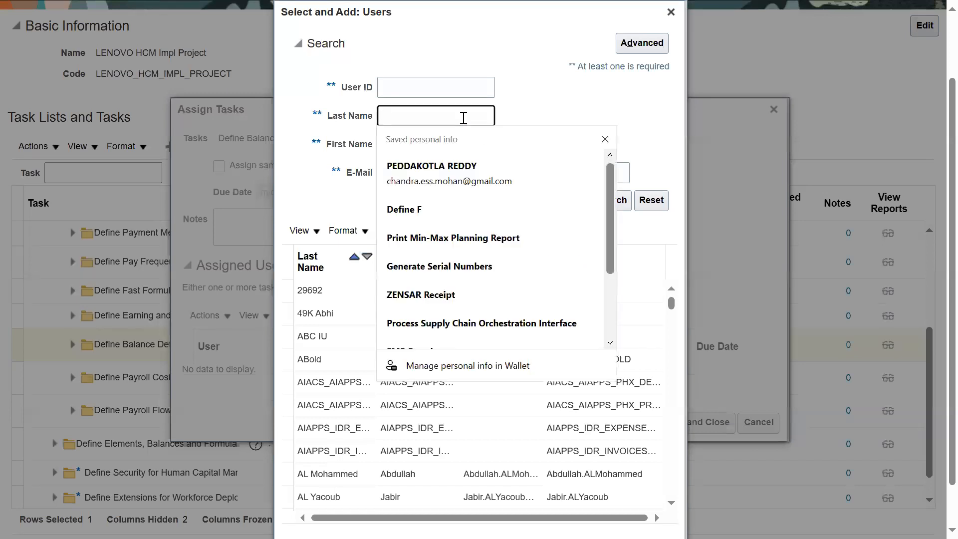
pyautogui.write('john')
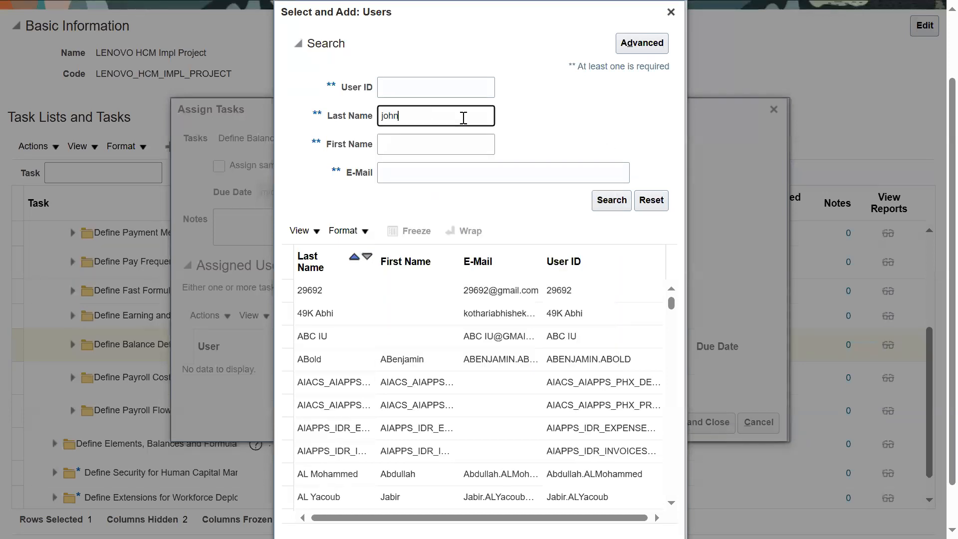
pyautogui.click(610, 202)
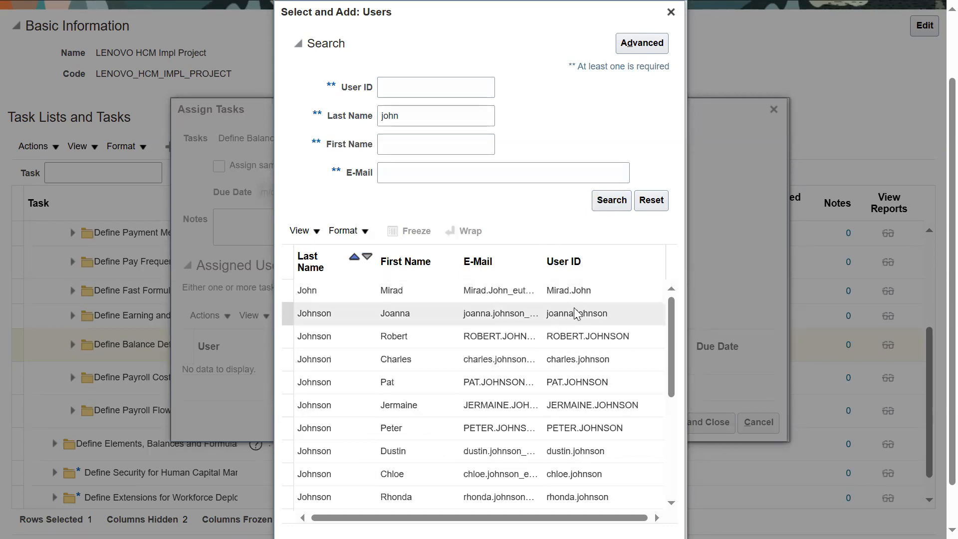
pyautogui.click(581, 293)
pyautogui.scroll(-1, 785, 378)
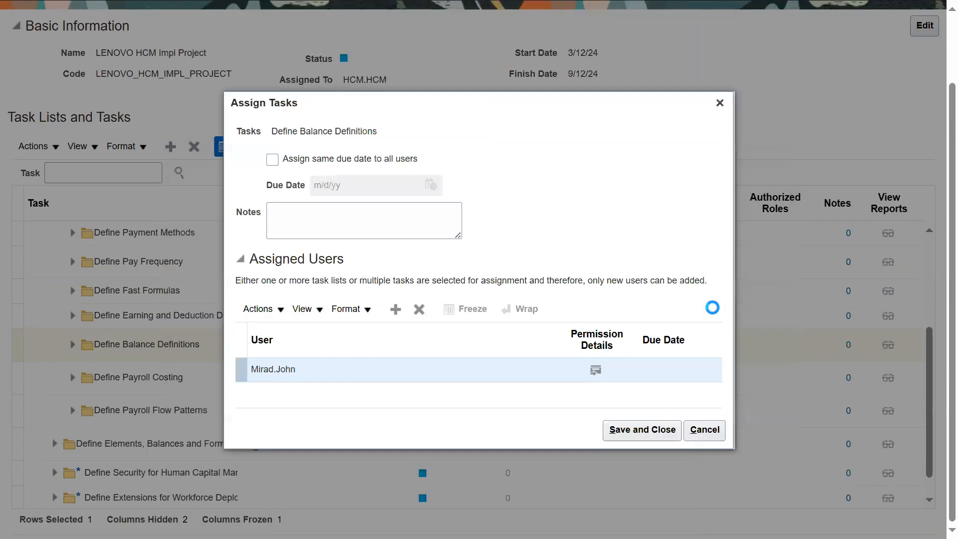
pyautogui.click(640, 435)
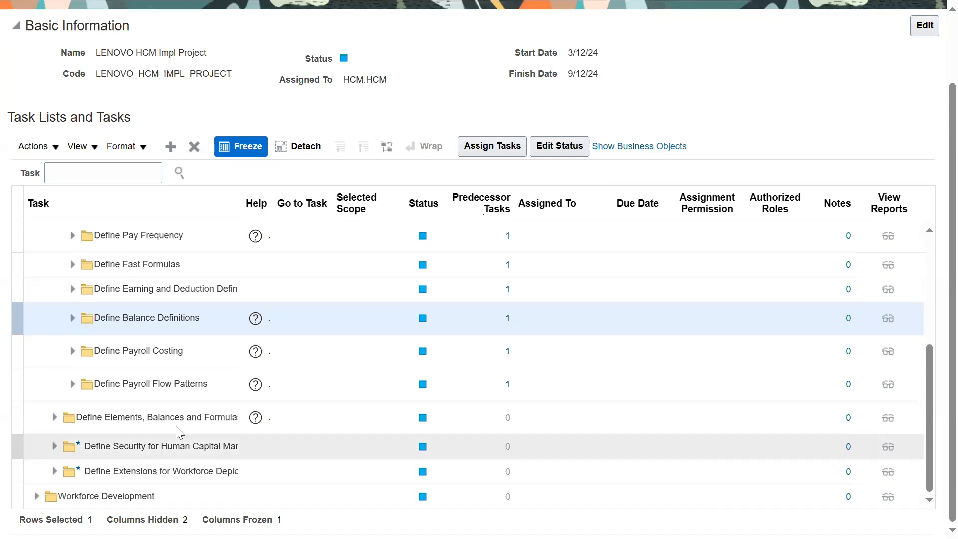
# Step: Assign the Define Elements, Balances and Formulas task list to user AIACS_AIAPPS_PHX_DEMO_APPID and save the assignment
pyautogui.click(98, 417)
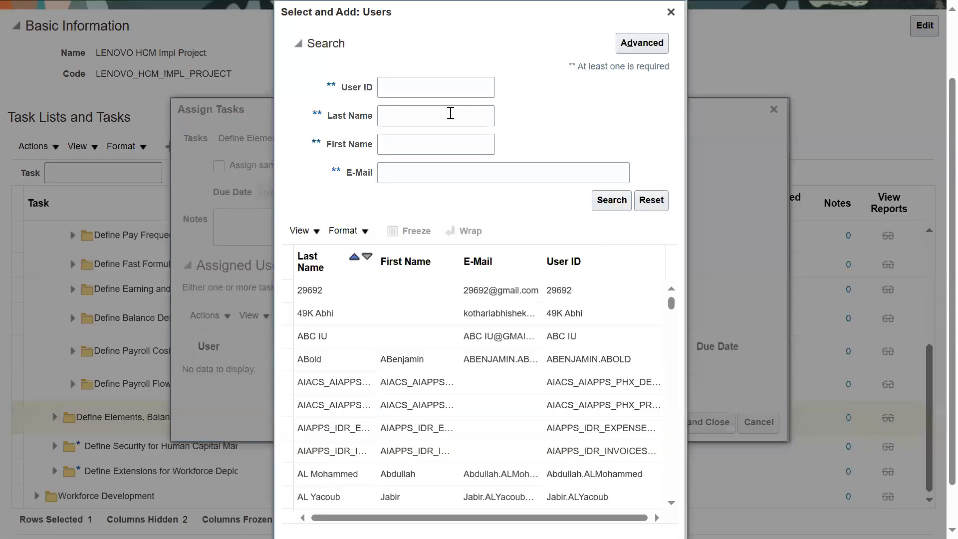
pyautogui.click(502, 395)
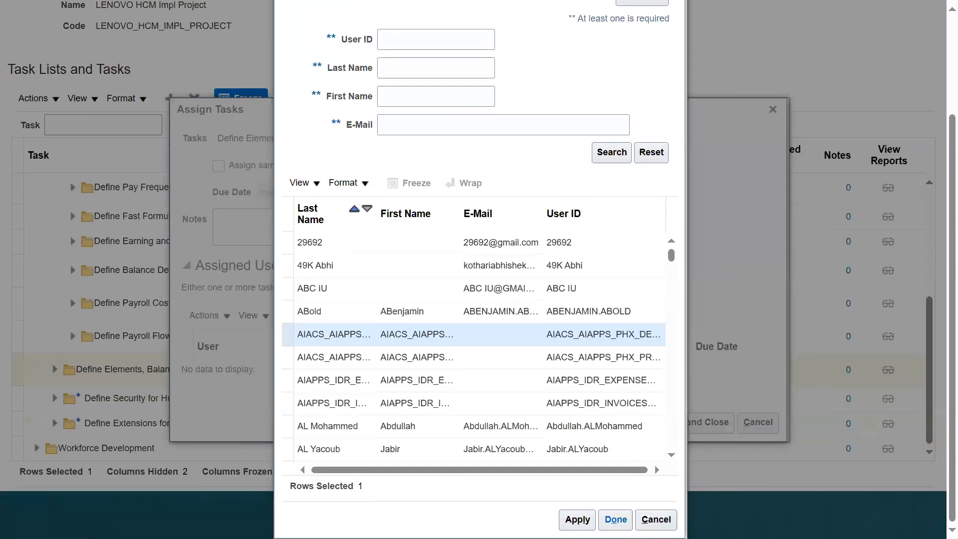
pyautogui.click(616, 520)
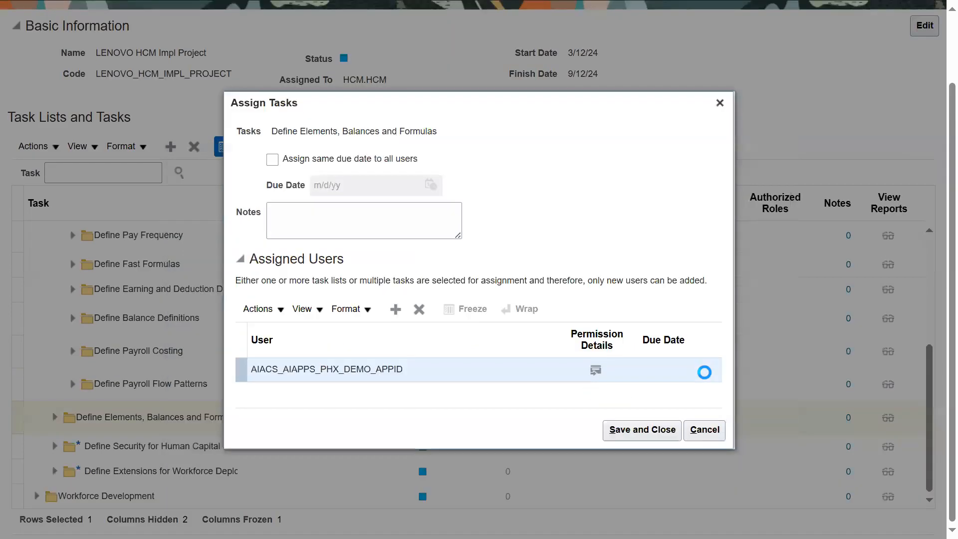
pyautogui.click(645, 432)
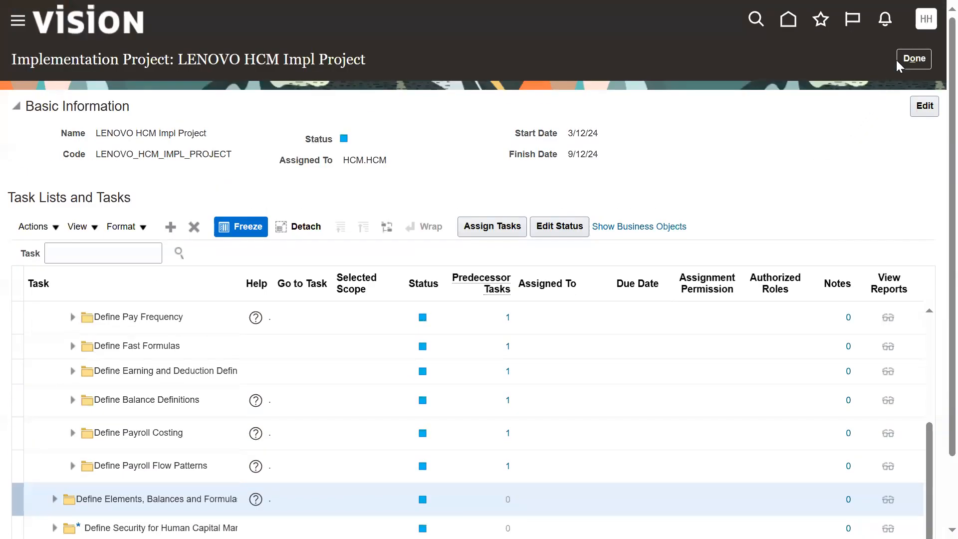
# Step: Return to the projects overview and examine the resource status chart for each assigned user's incomplete tasks
pyautogui.click(913, 59)
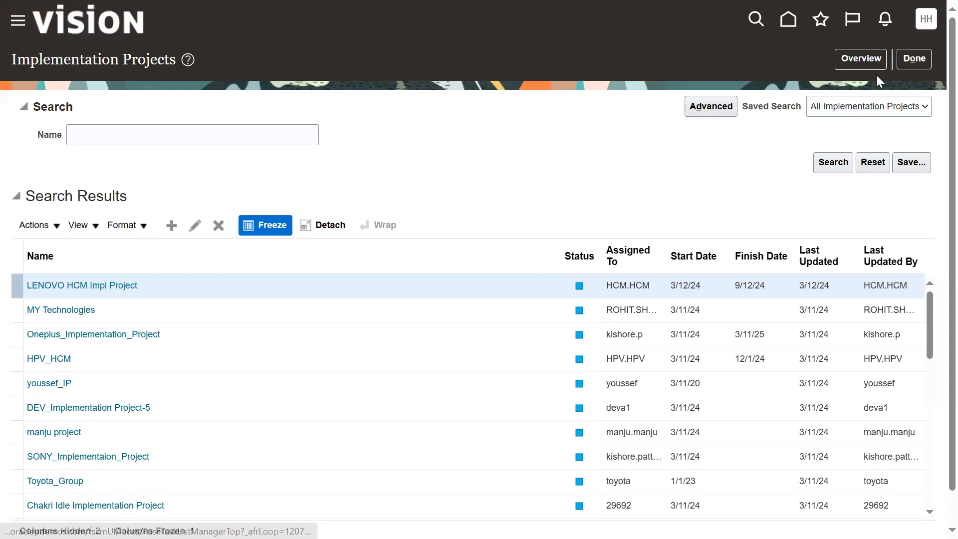
pyautogui.click(861, 58)
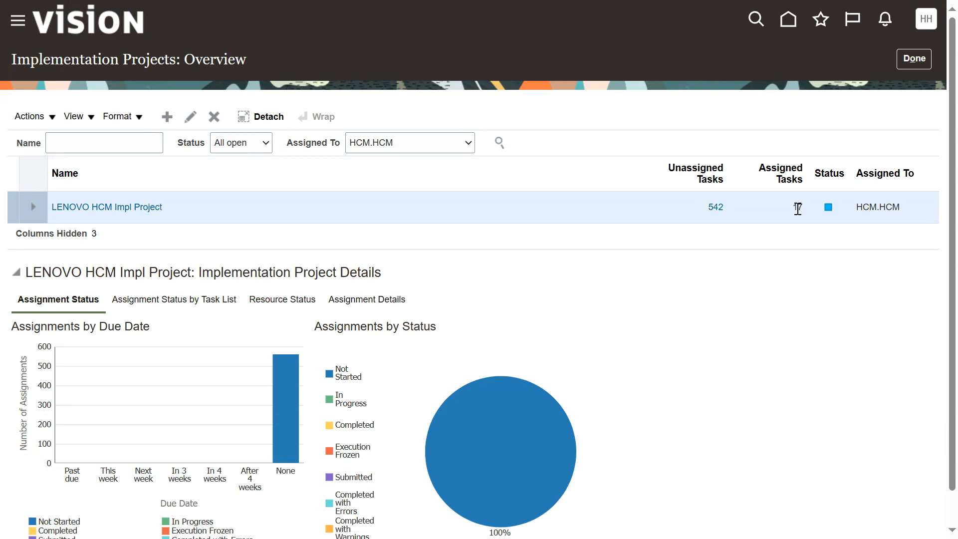
pyautogui.click(255, 299)
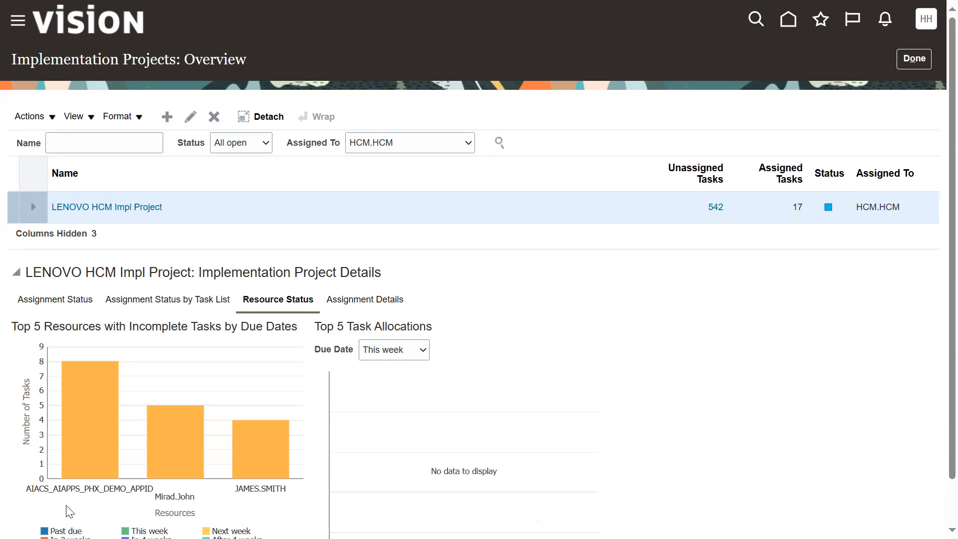
pyautogui.moveTo(94, 444)
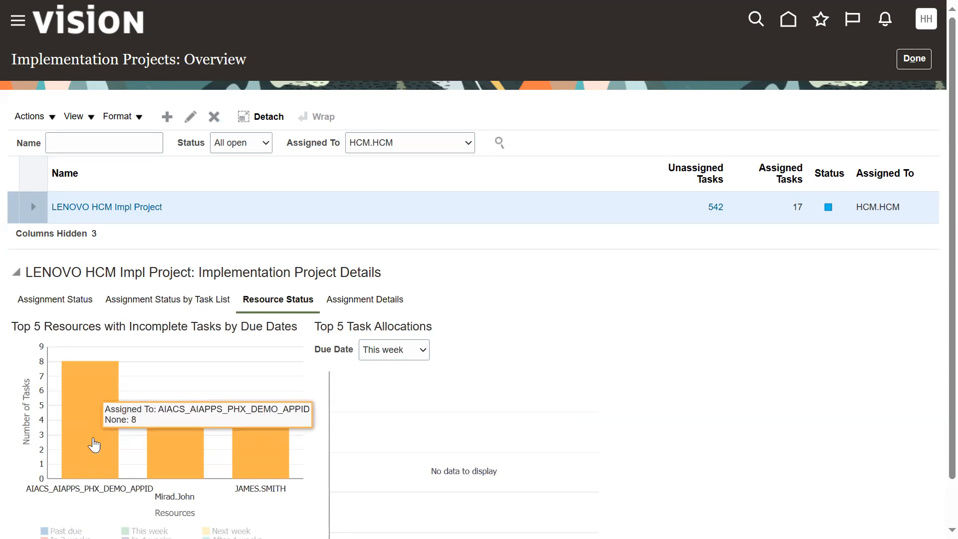
pyautogui.moveTo(178, 458)
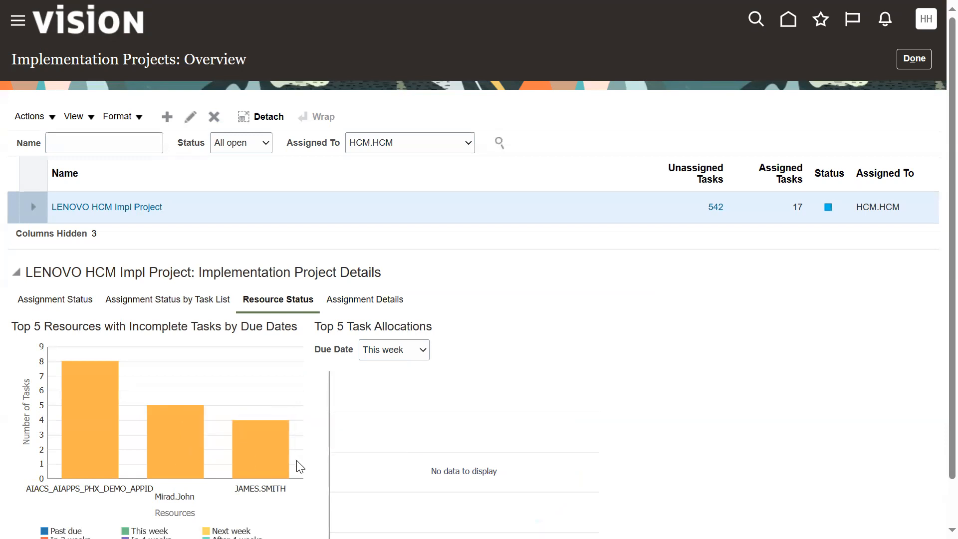
pyautogui.moveTo(261, 460)
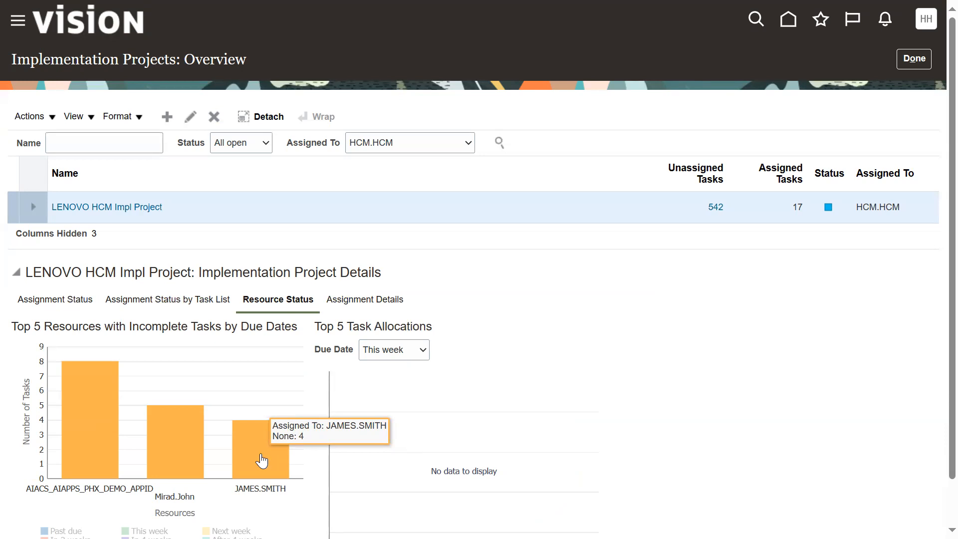
# Step: Review the assignment details and their available status filter options, and return to the implementation projects search
pyautogui.click(364, 301)
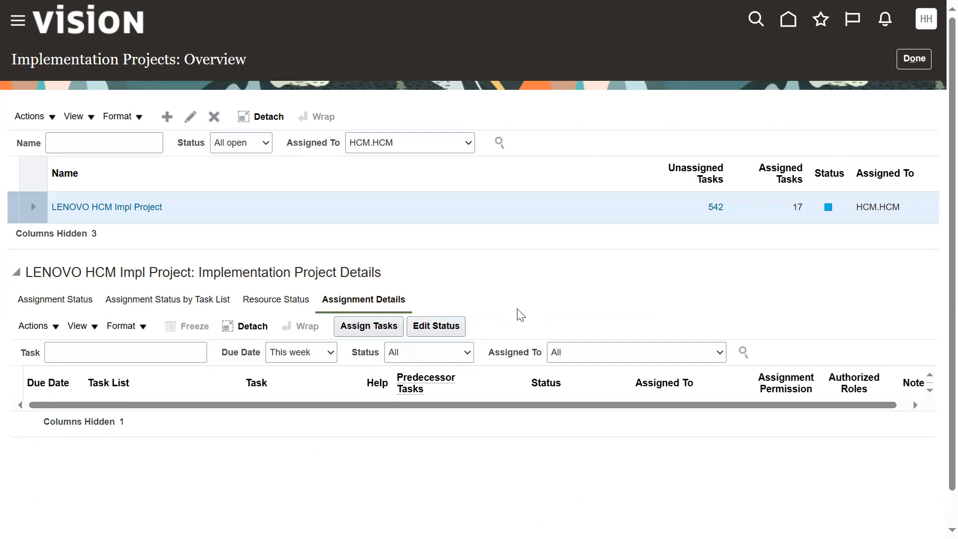
pyautogui.click(452, 355)
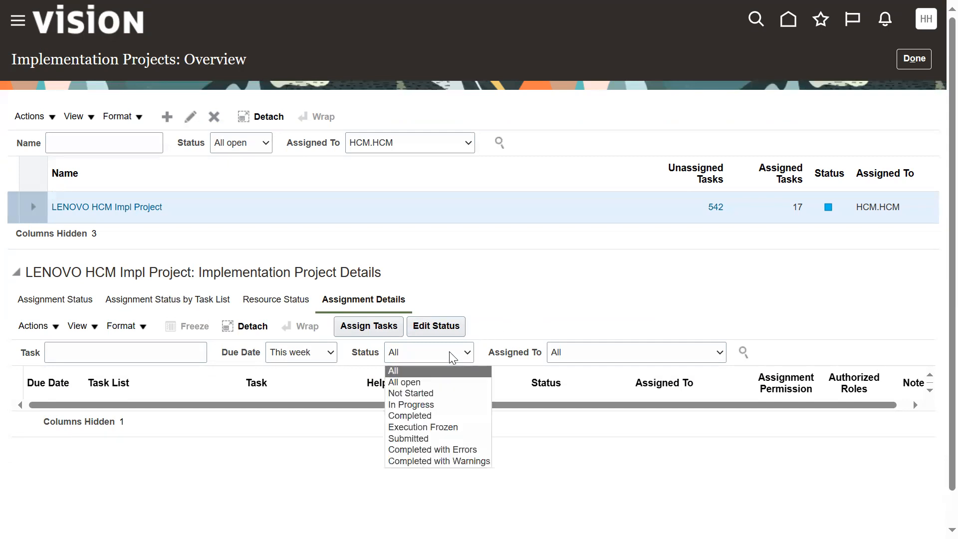
pyautogui.click(449, 358)
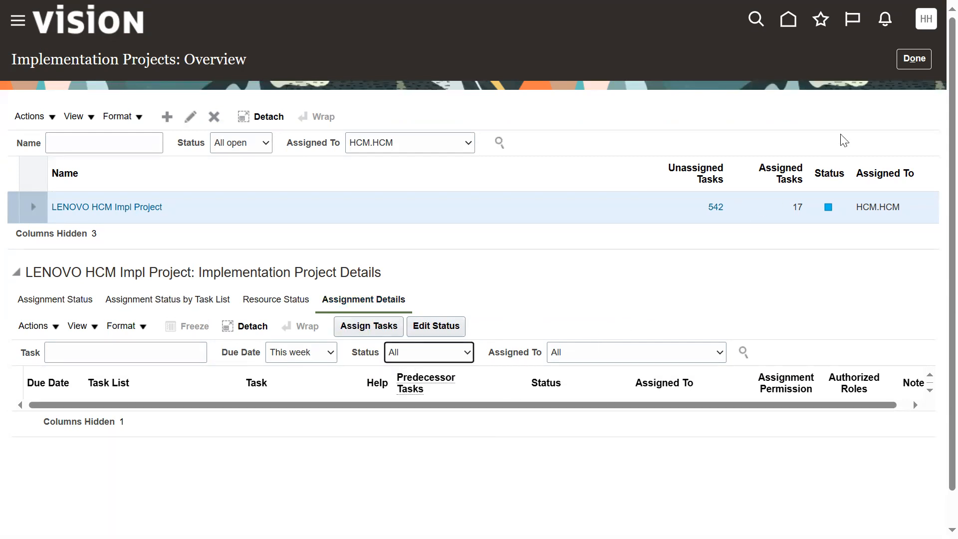
pyautogui.click(913, 58)
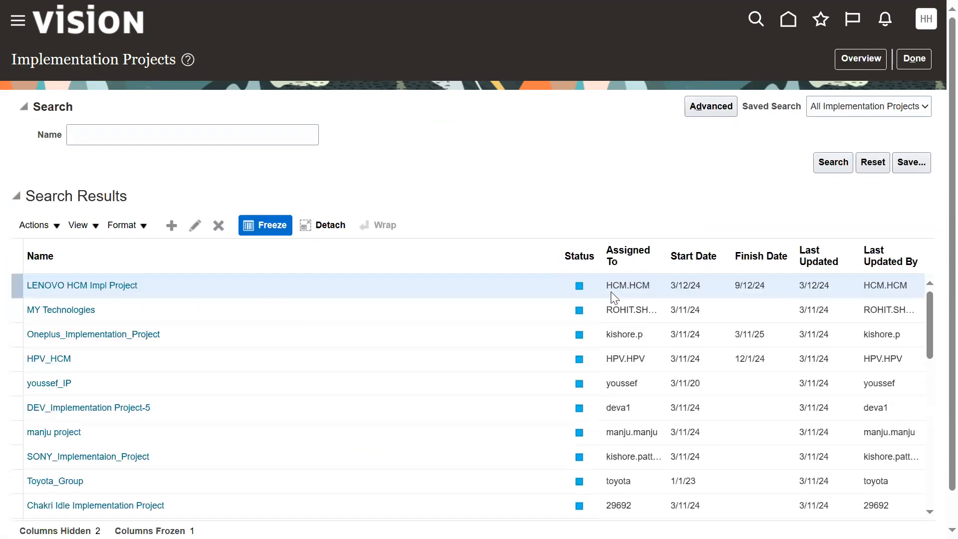
# Step: Open the LENOVO HCM Impl Project and expand the Define Payroll Business Definitions and Define Payment Methods task lists
pyautogui.click(122, 283)
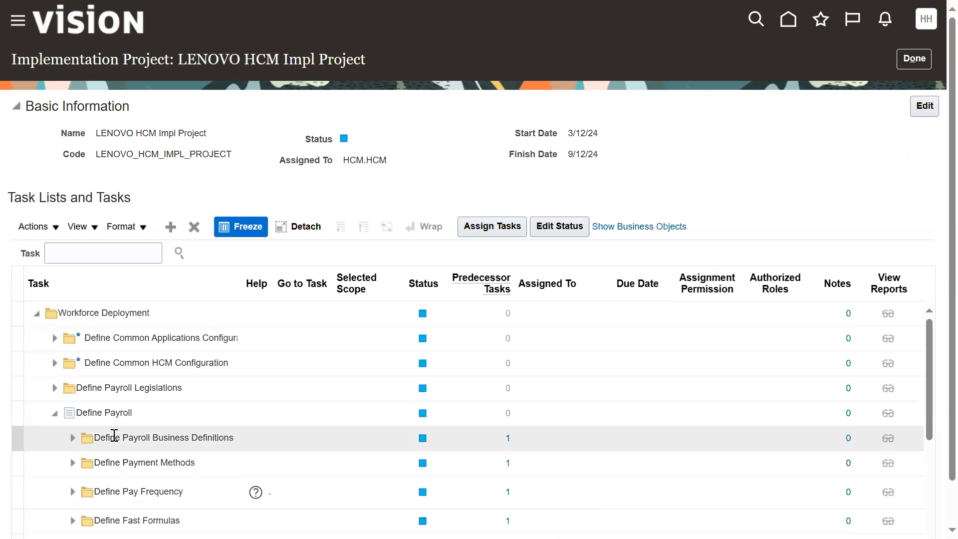
pyautogui.click(72, 437)
pyautogui.scroll(-5, 87, 485)
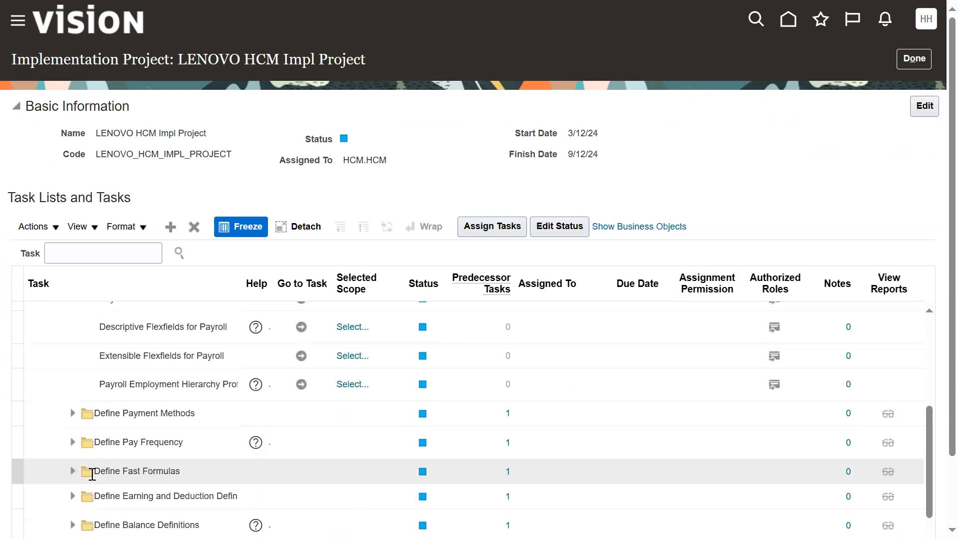
pyautogui.click(228, 358)
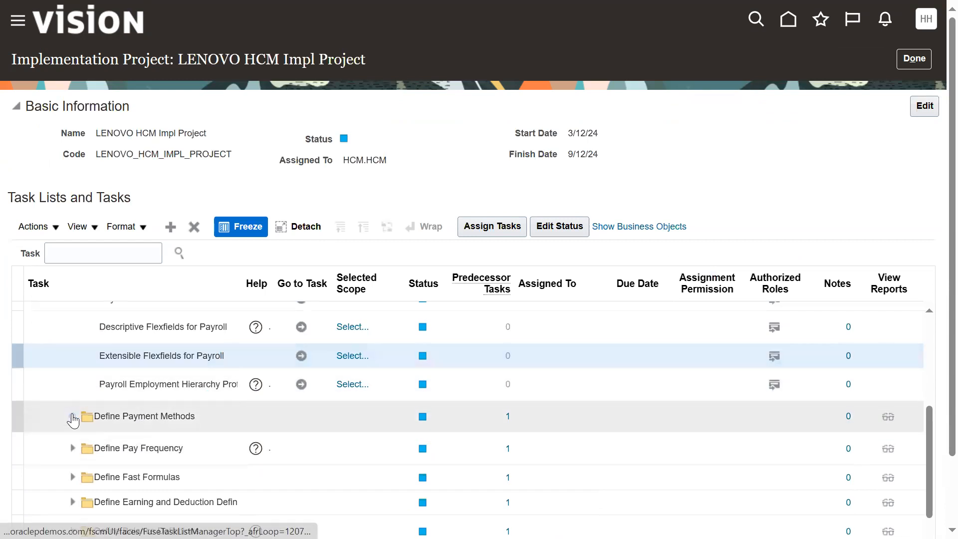
pyautogui.click(72, 417)
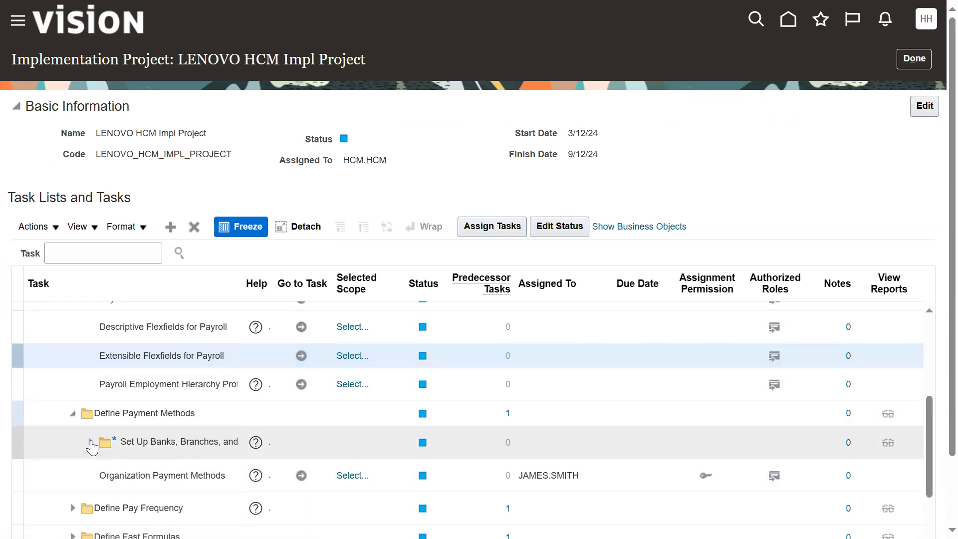
# Step: Set the status of the Organization Payment Methods task under Define Payment Methods to Completed and save it
pyautogui.click(205, 478)
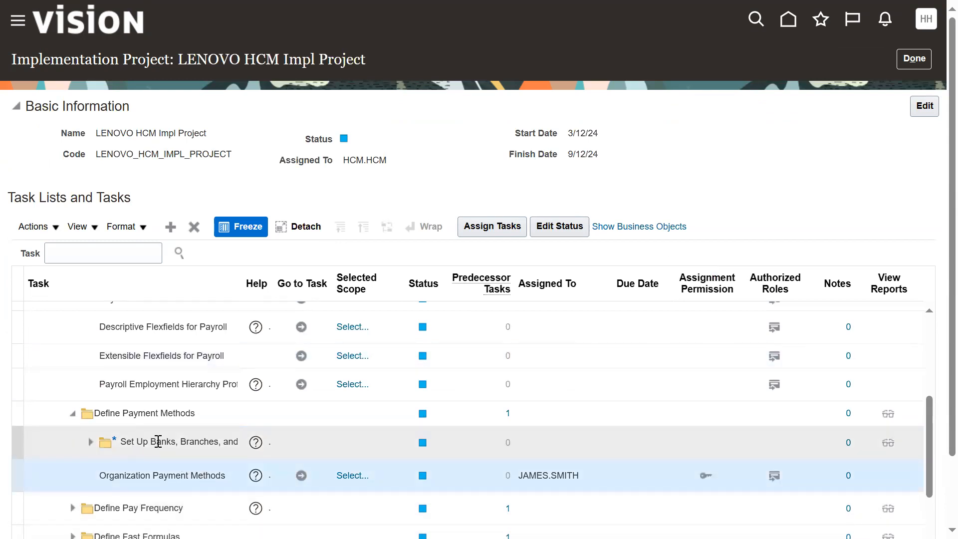
pyautogui.click(517, 231)
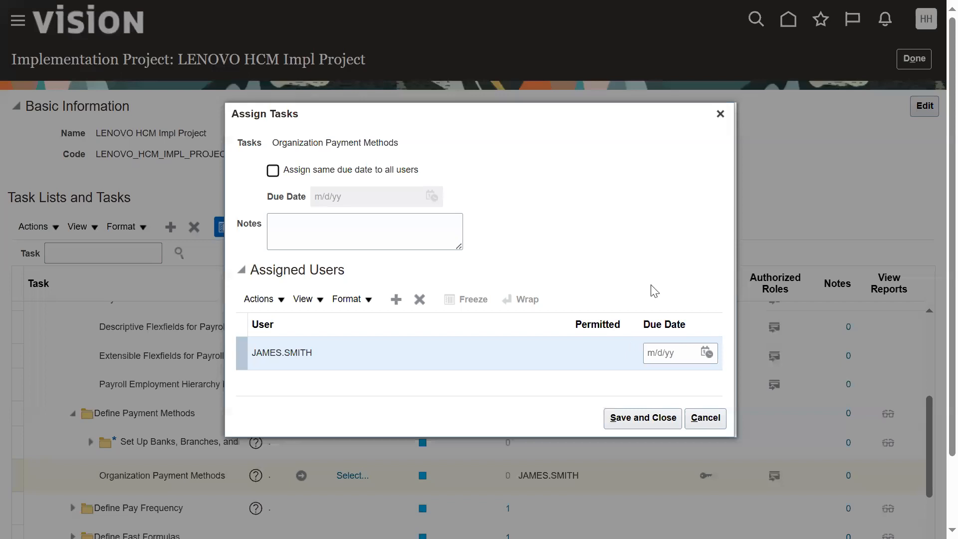
pyautogui.click(701, 421)
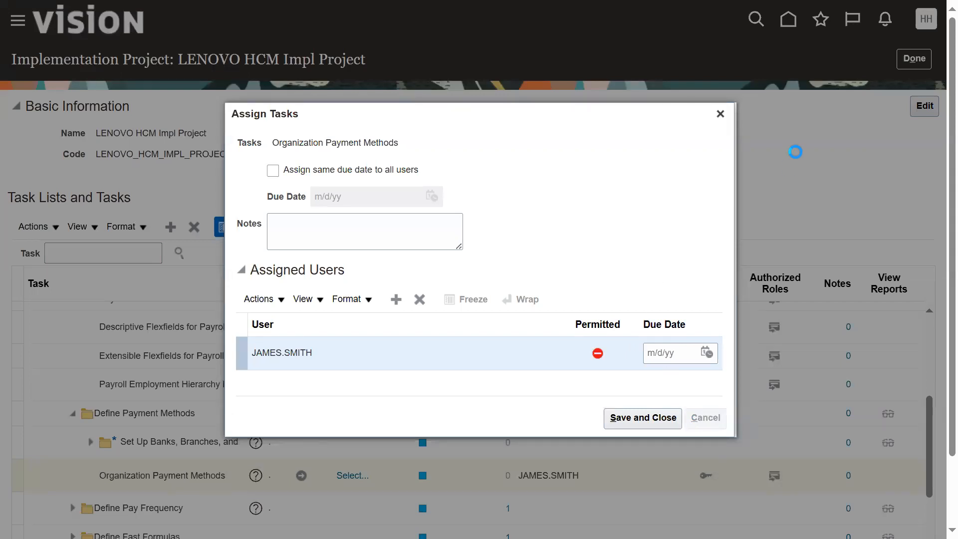
pyautogui.click(571, 230)
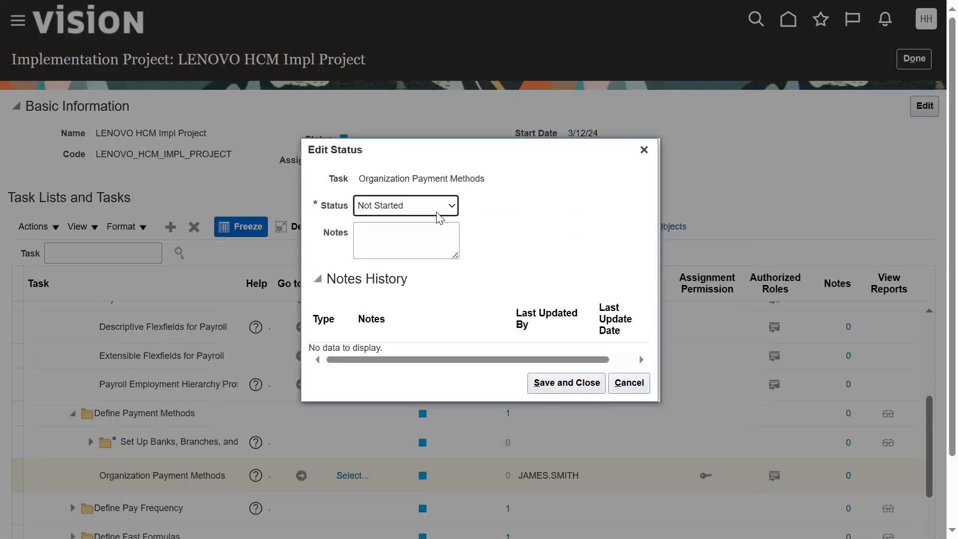
pyautogui.click(438, 212)
pyautogui.click(420, 248)
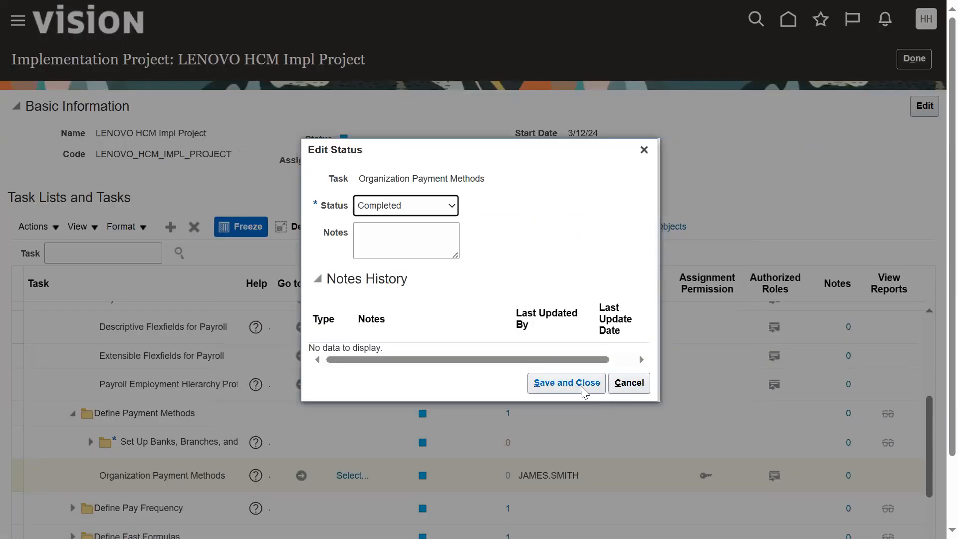
pyautogui.click(567, 383)
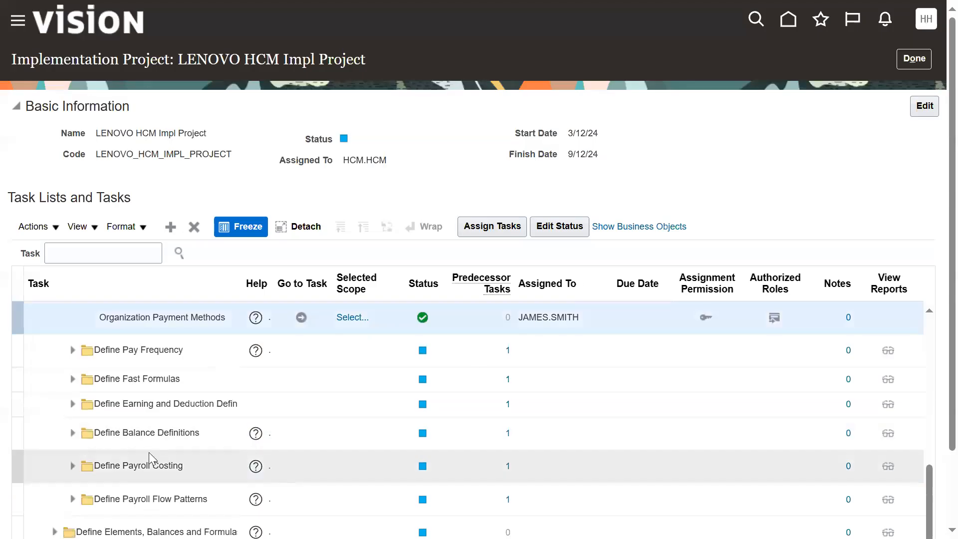
# Step: Set Organization Payment Methods and Payroll Definitions under Define Elements, Balances and Formulas to Completed together, and save the status
pyautogui.scroll(-2, 163, 466)
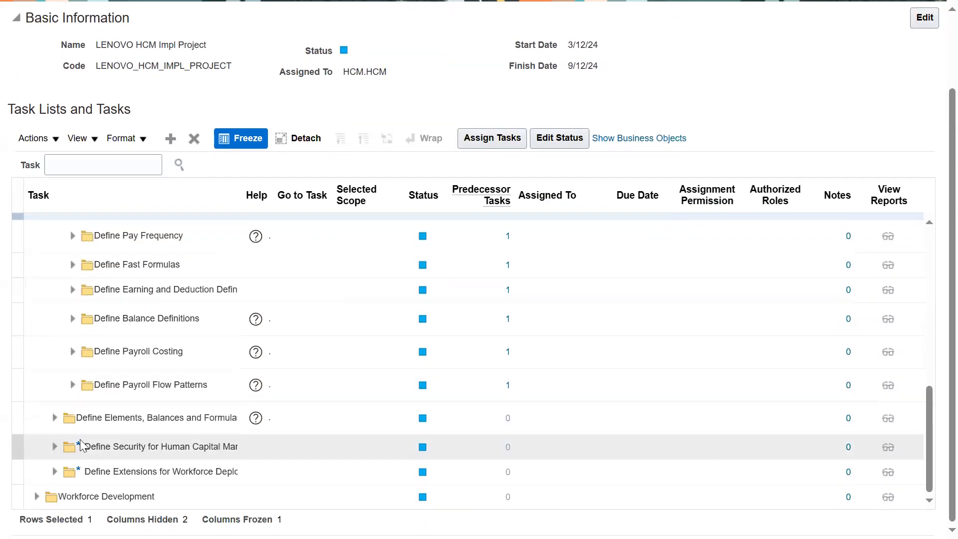
pyautogui.click(72, 422)
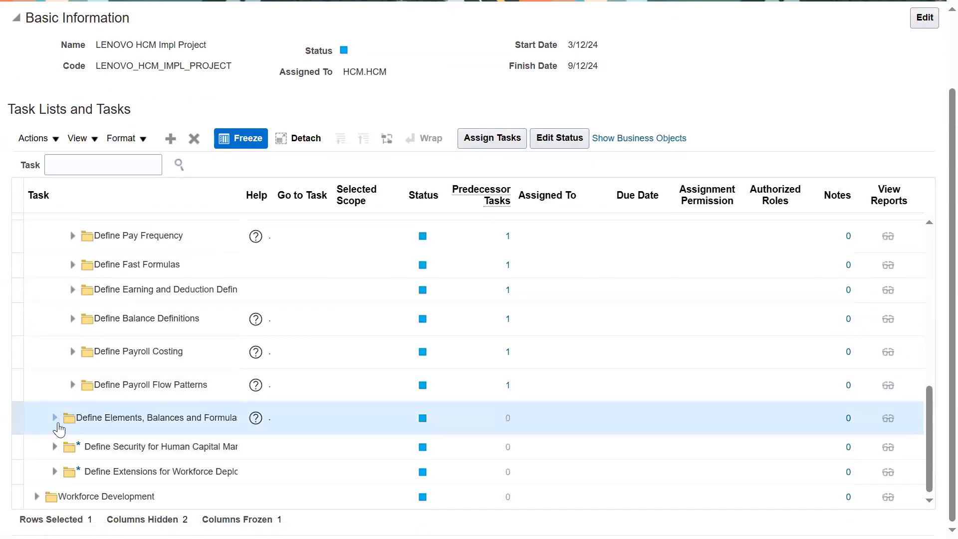
pyautogui.click(57, 422)
pyautogui.click(152, 458)
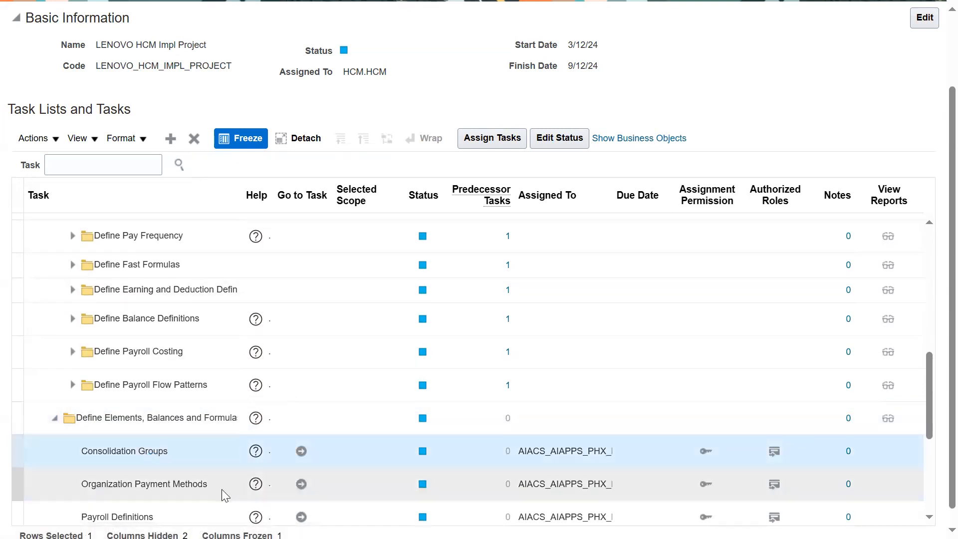
pyautogui.click(192, 488)
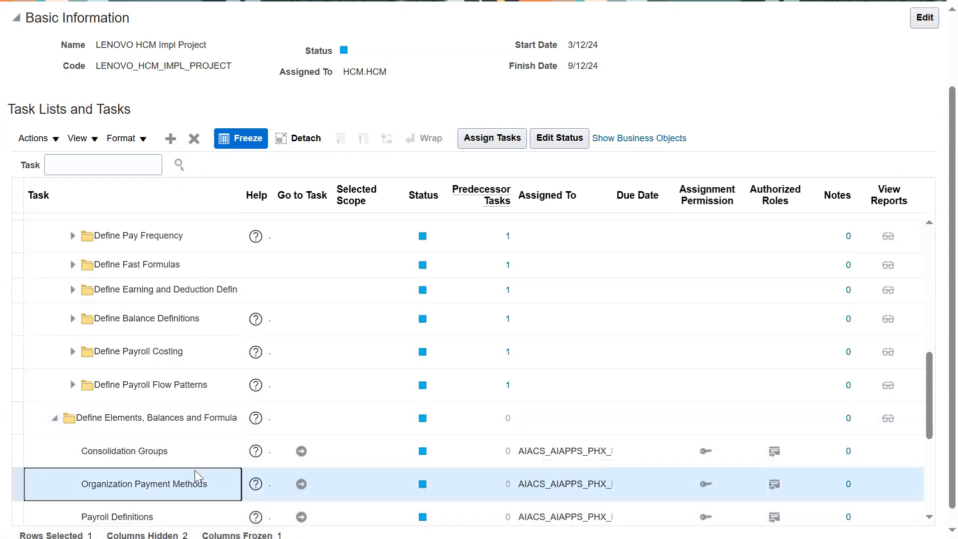
pyautogui.keyDown('shift'); pyautogui.click(191, 457); pyautogui.keyUp('shift')
pyautogui.keyDown('shift'); pyautogui.click(193, 509); pyautogui.keyUp('shift')
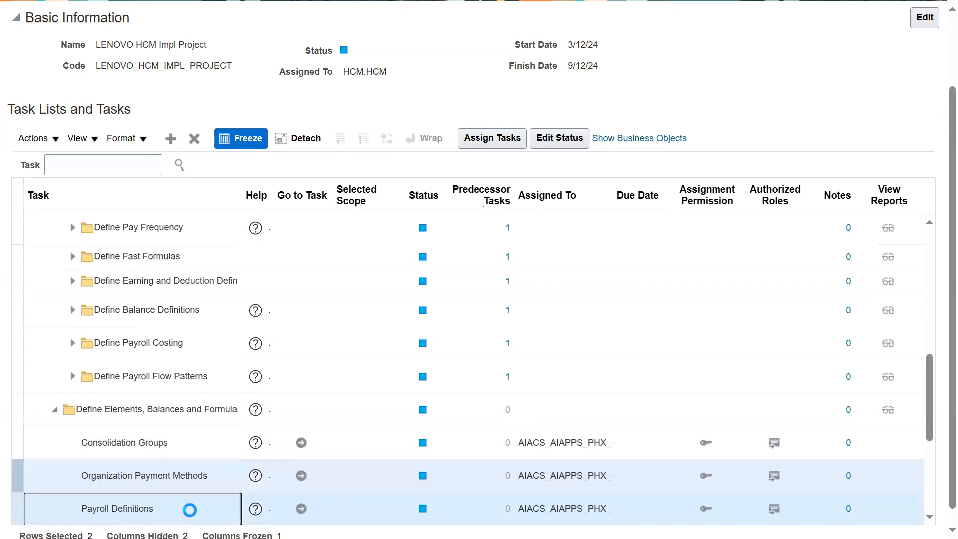
pyautogui.click(549, 142)
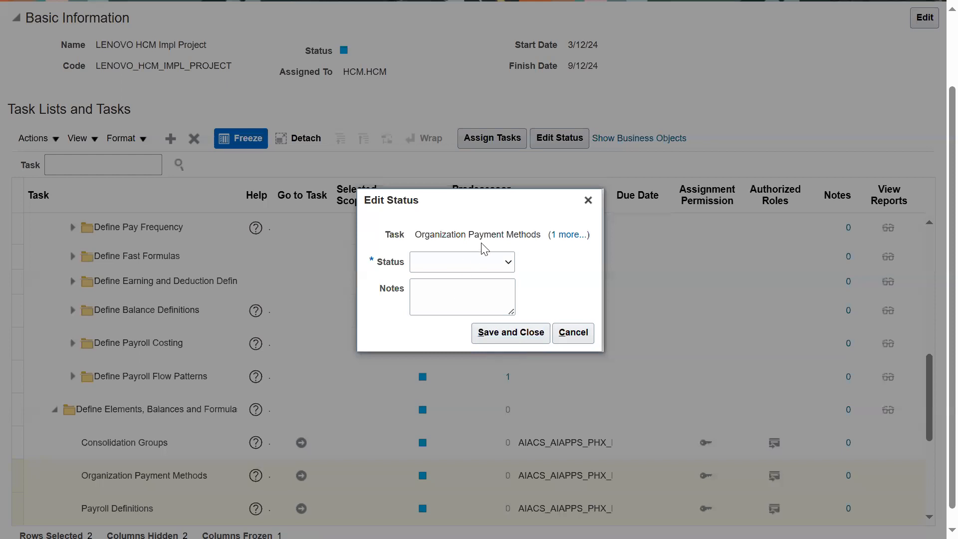
pyautogui.click(476, 269)
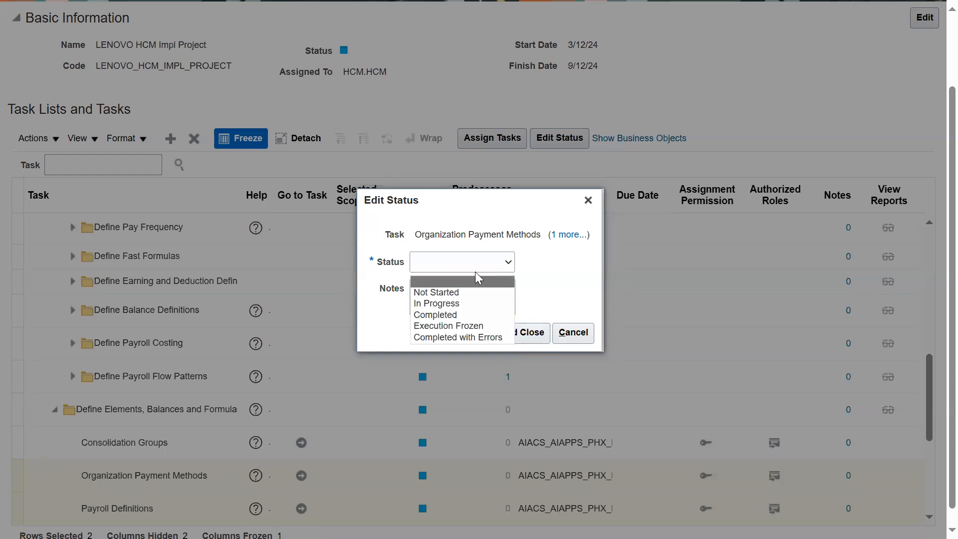
pyautogui.click(455, 314)
pyautogui.click(525, 339)
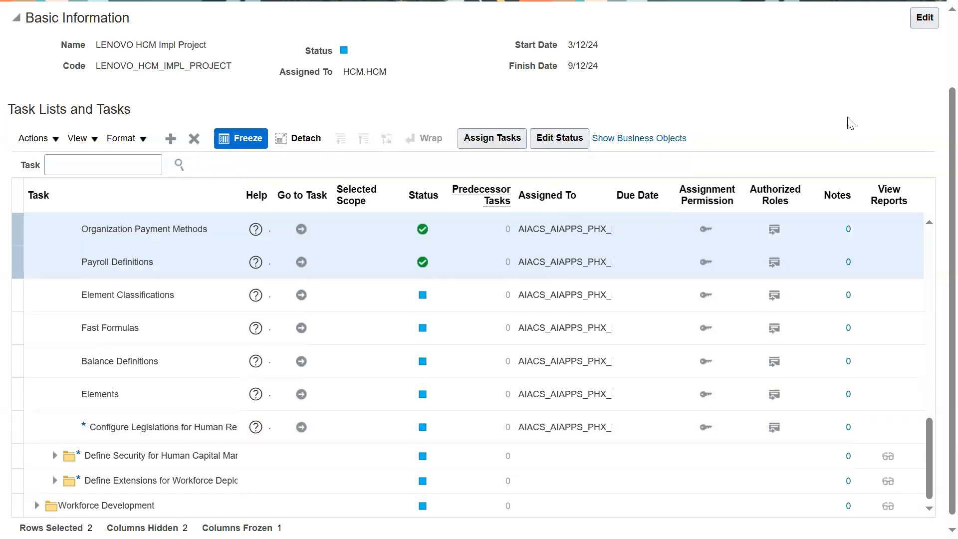
# Step: Return to the implementation projects search and open the projects overview
pyautogui.scroll(2, 918, 121)
pyautogui.click(913, 62)
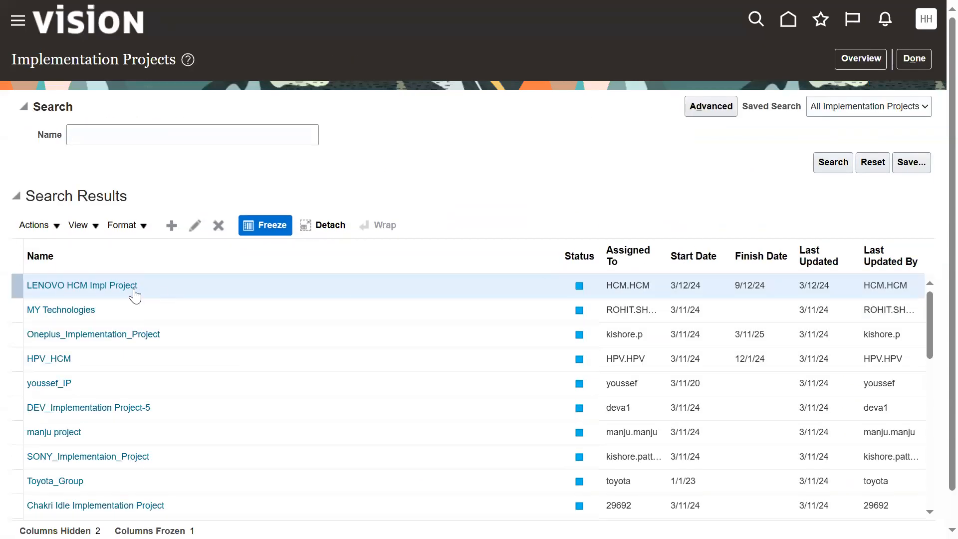
pyautogui.click(107, 285)
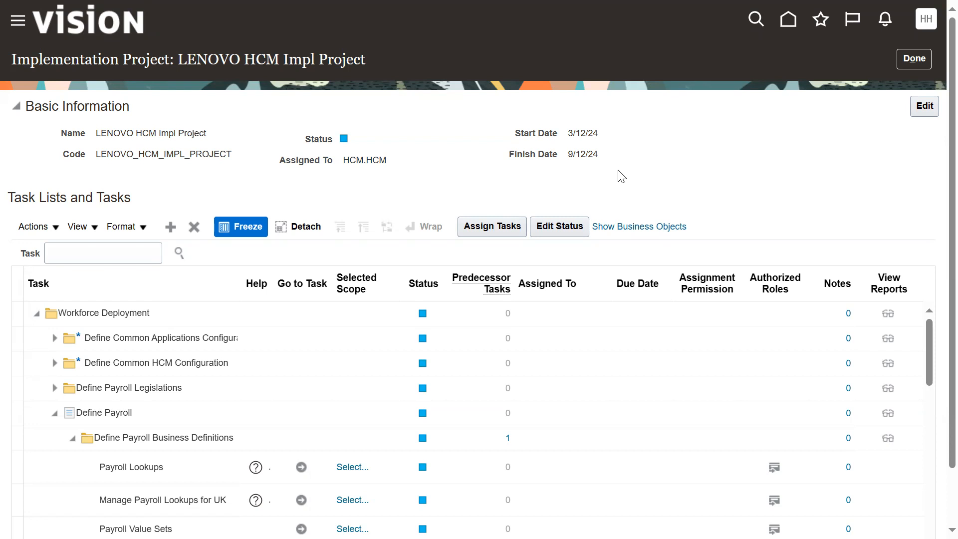
pyautogui.click(898, 61)
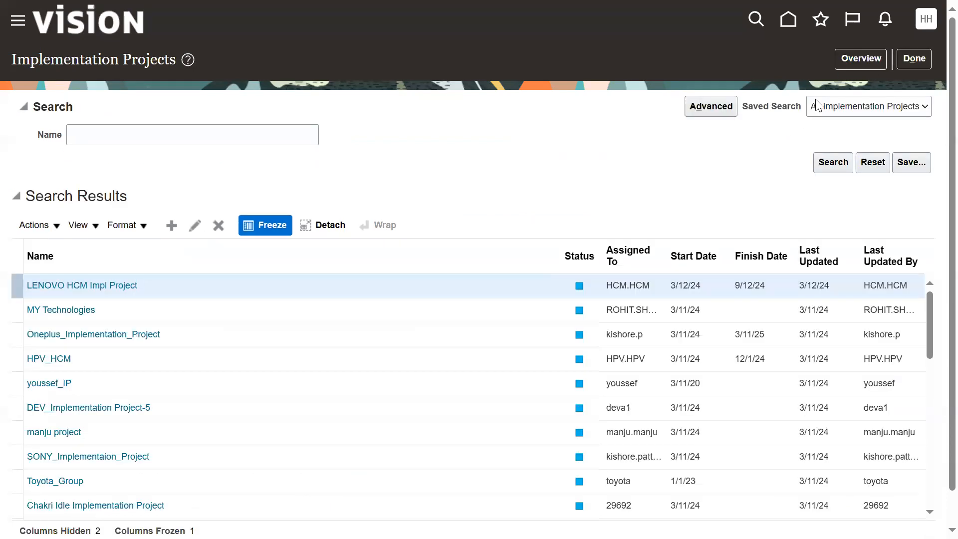
pyautogui.click(851, 57)
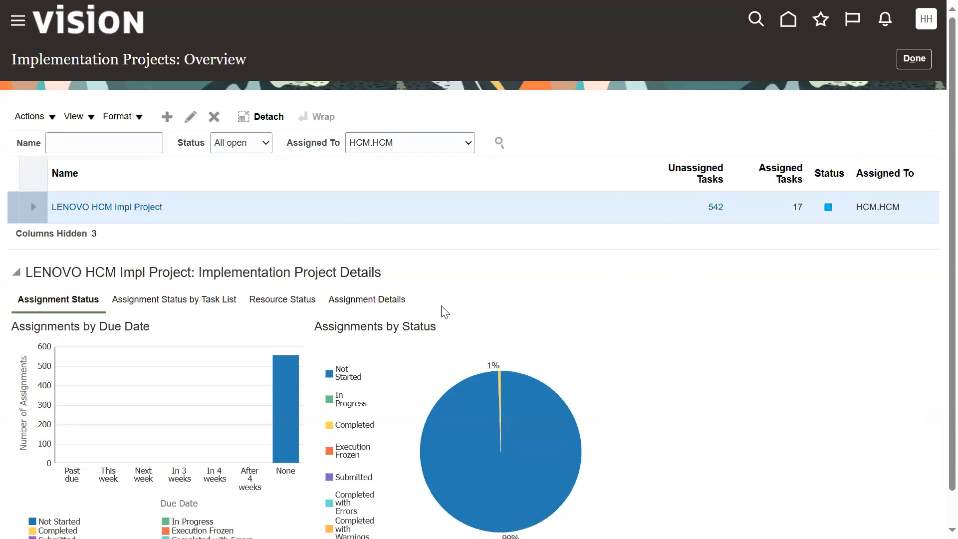
# Step: Filter the LENOVO HCM project's assignment details to all due dates and the Completed status
pyautogui.click(388, 305)
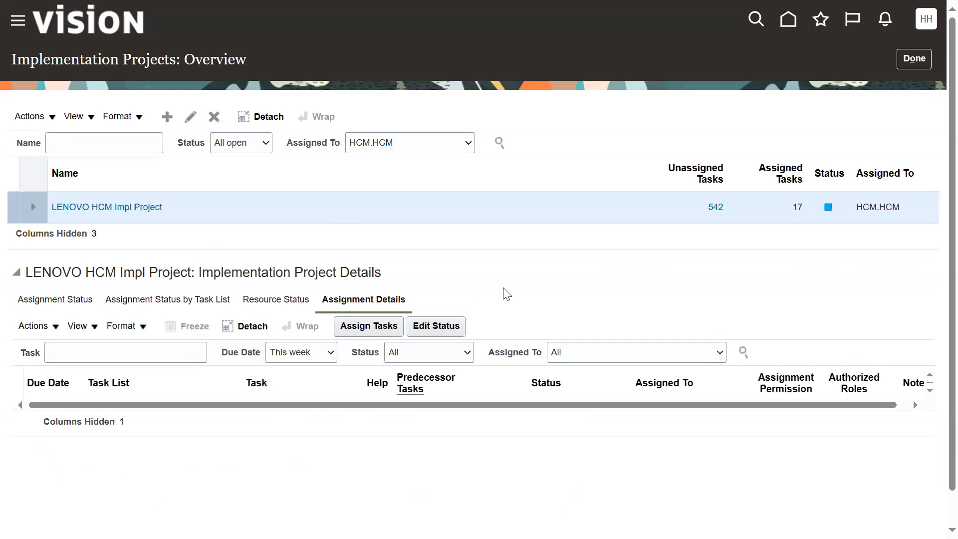
pyautogui.click(325, 357)
pyautogui.click(306, 369)
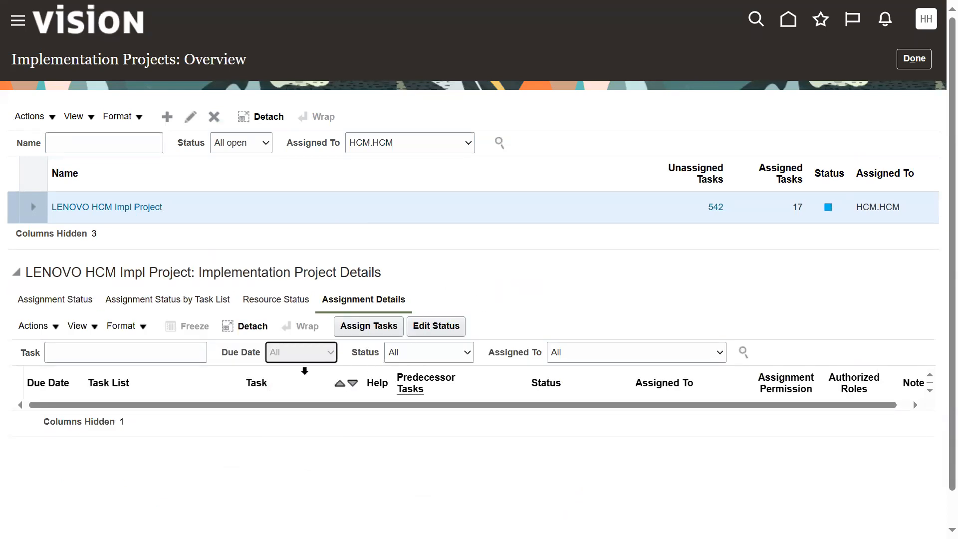
pyautogui.click(743, 352)
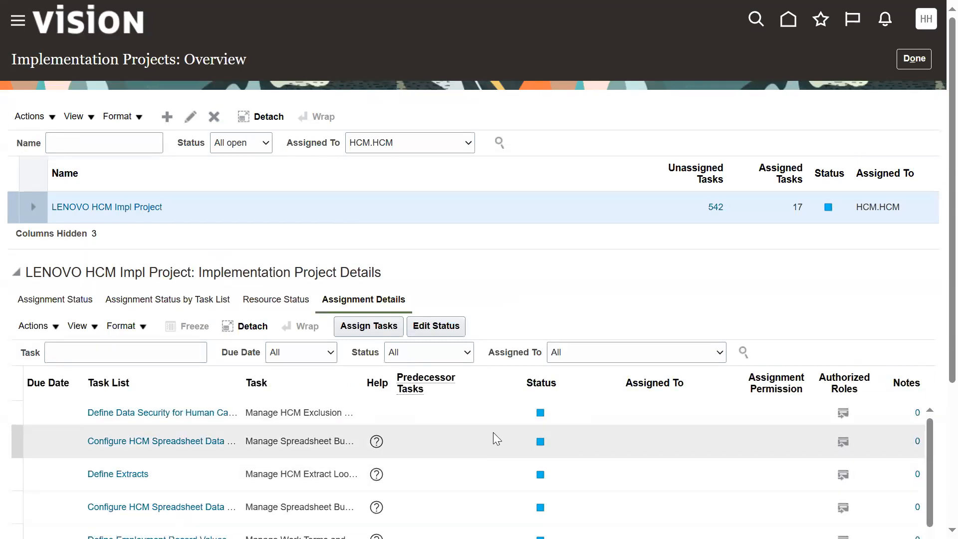
pyautogui.scroll(-5, 493, 434)
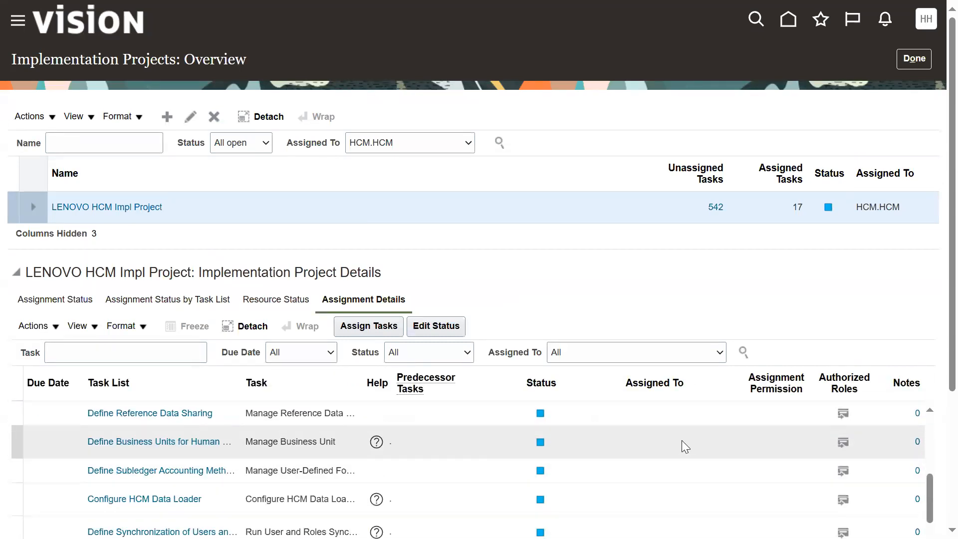
pyautogui.click(464, 353)
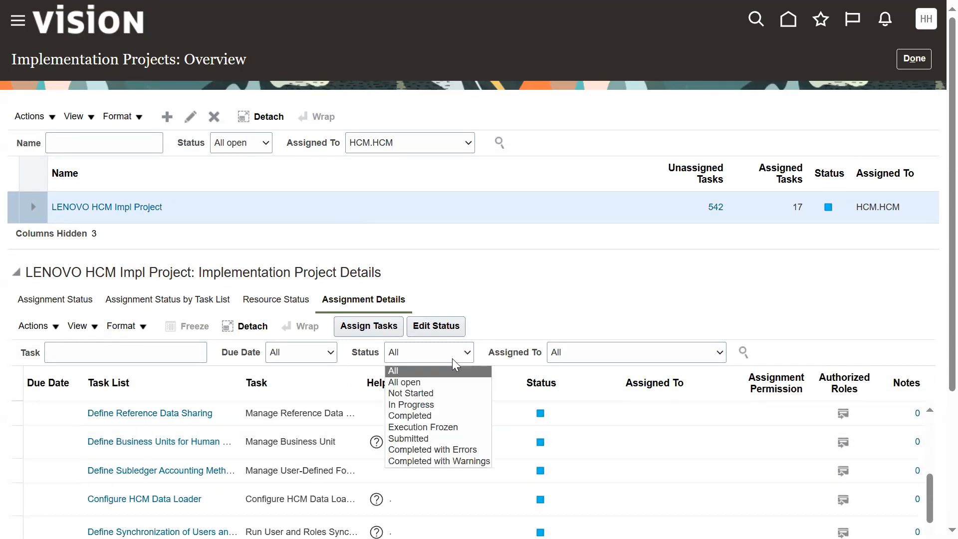
pyautogui.click(430, 412)
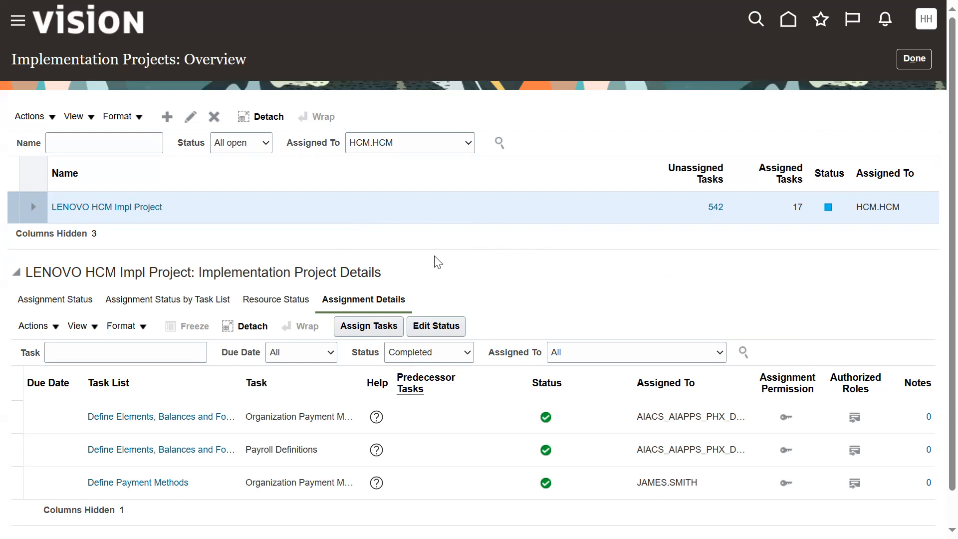
# Step: Leave the projects overview and reopen the LENOVO HCM Impl Project task lists
pyautogui.click(914, 58)
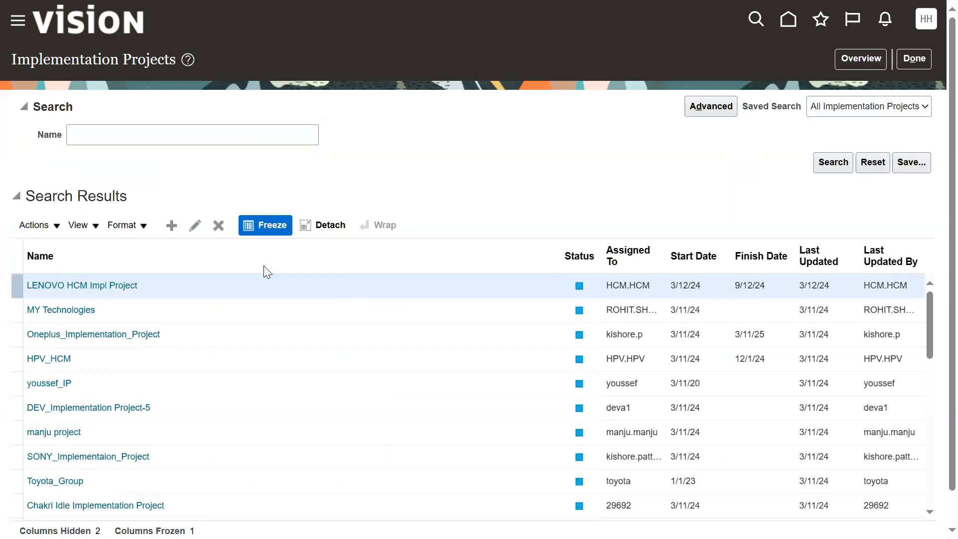
pyautogui.click(125, 283)
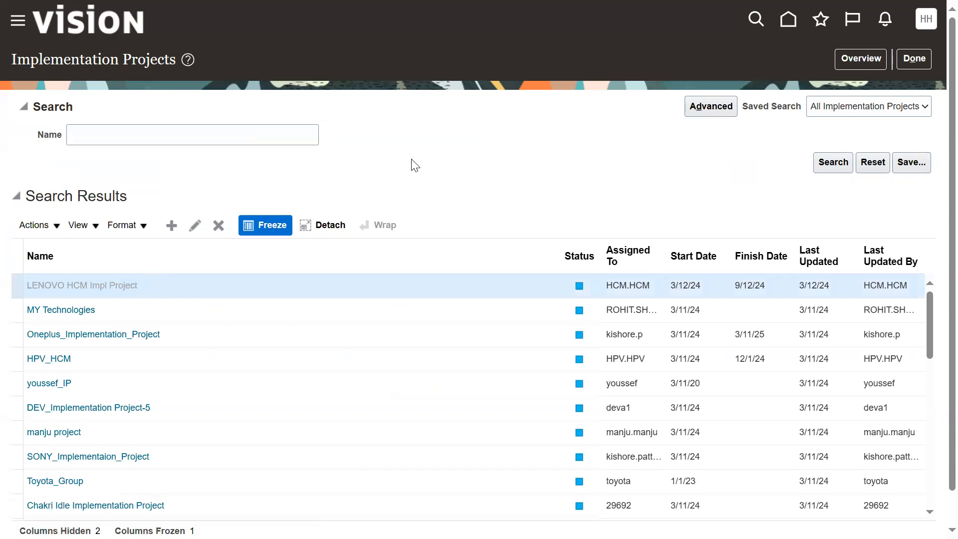
pyautogui.scroll(-5, 135, 449)
pyautogui.scroll(4, 145, 395)
pyautogui.scroll(-4, 145, 409)
# Step: Enter the status note "Completed succesfully waiting for Client source bank details" for Organization Payment Methods under Define Payment Methods
pyautogui.click(185, 483)
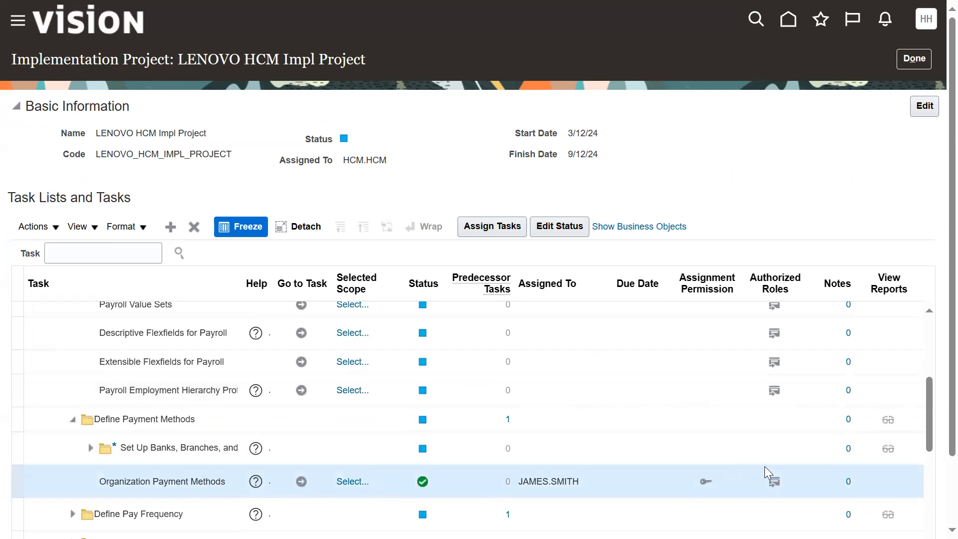
pyautogui.click(570, 229)
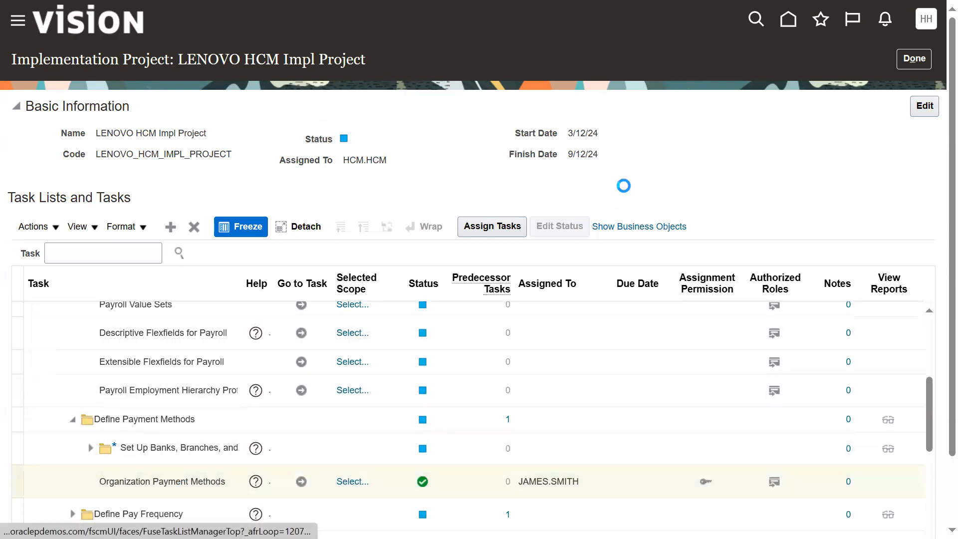
pyautogui.click(395, 234)
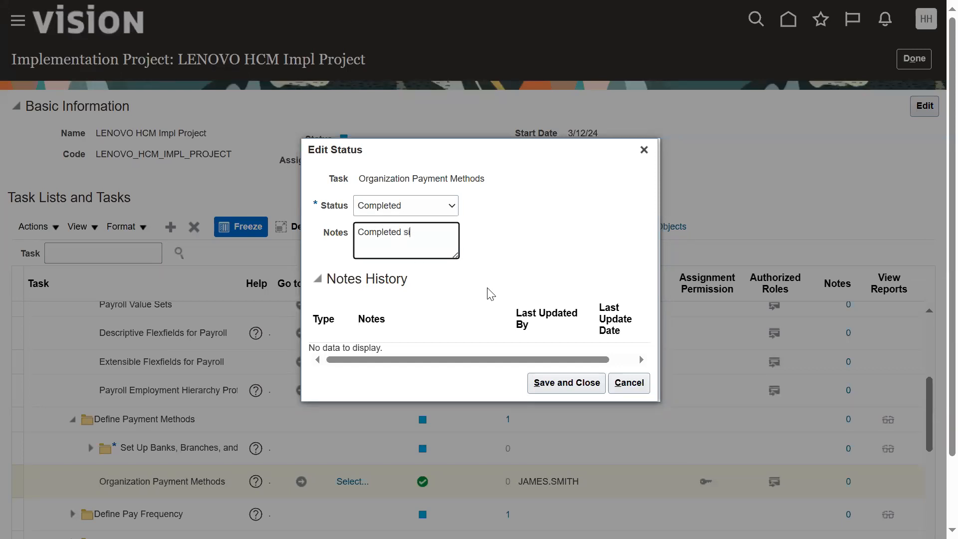
pyautogui.write('Completed succesfully waiting for')
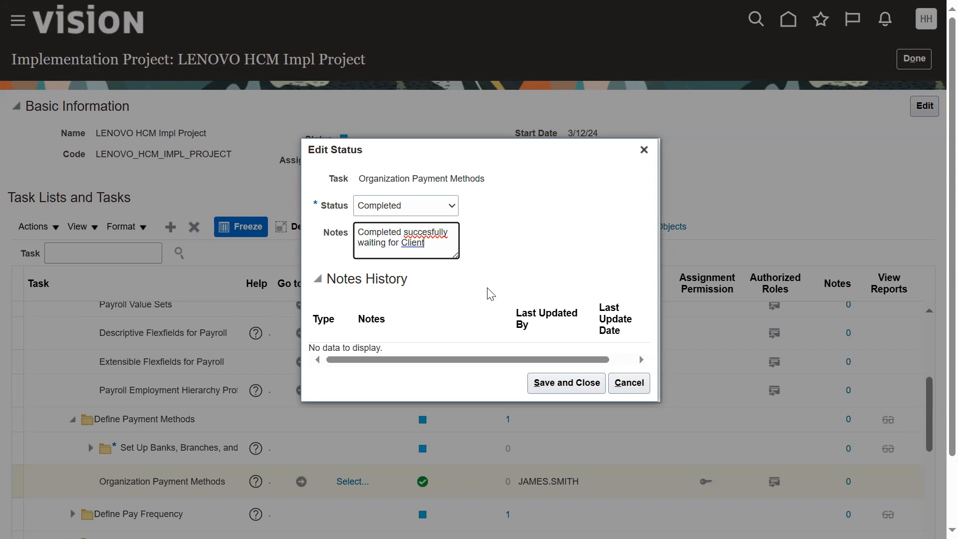
pyautogui.write('Client source bank details')
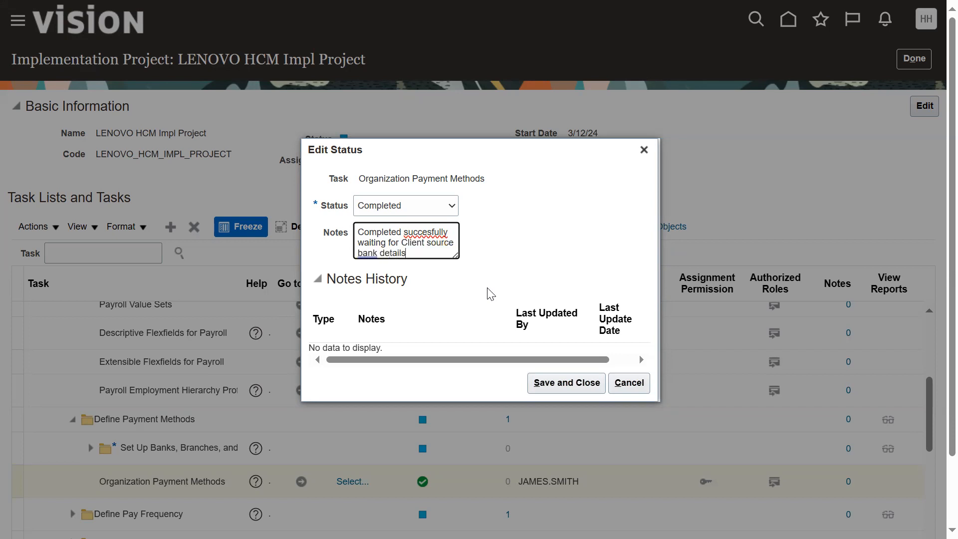
# Step: Try to correct "succesfully" to "successfully" in the note, and save the task status
pyautogui.click(417, 231)
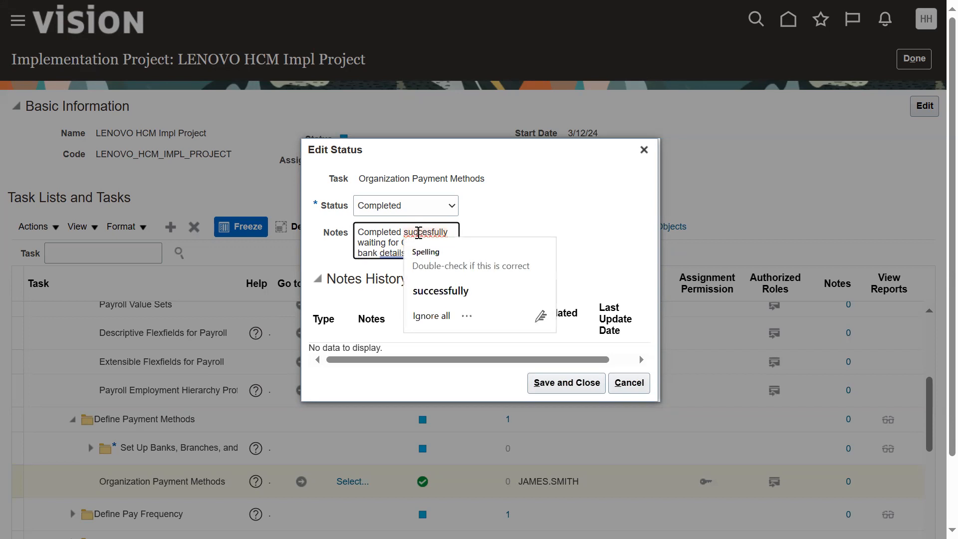
pyautogui.click(440, 291)
pyautogui.click(548, 245)
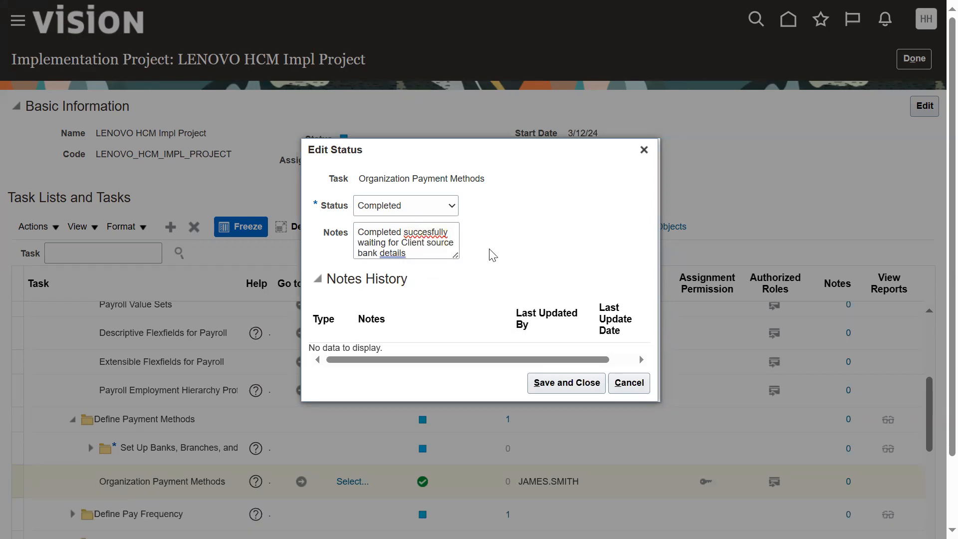
pyautogui.click(555, 387)
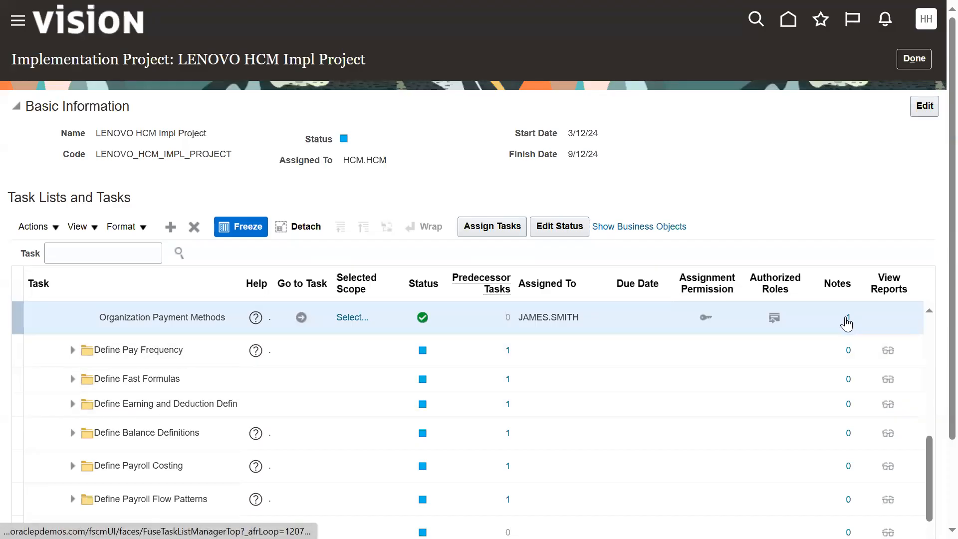
# Step: Open the projects overview and list the LENOVO HCM project's Completed assignments for all due dates
pyautogui.click(912, 59)
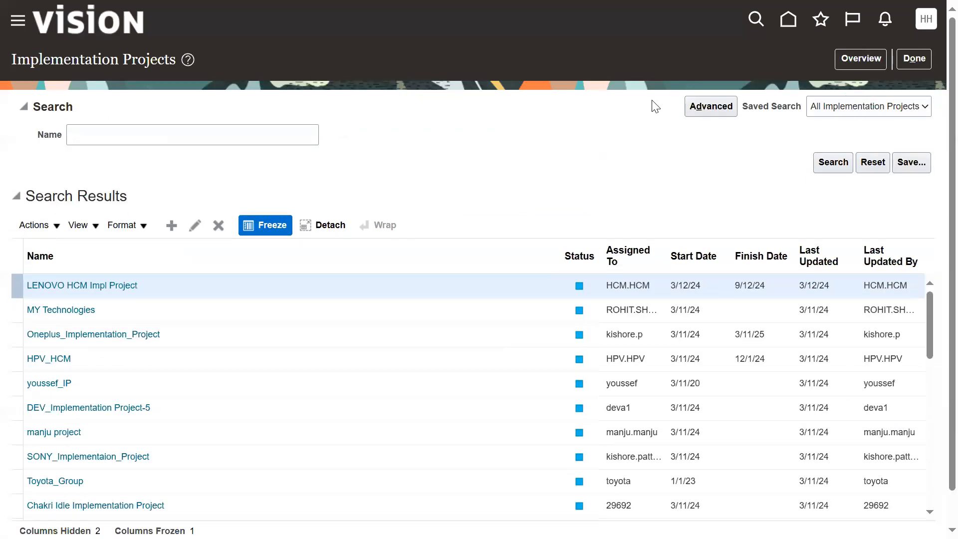
pyautogui.click(861, 58)
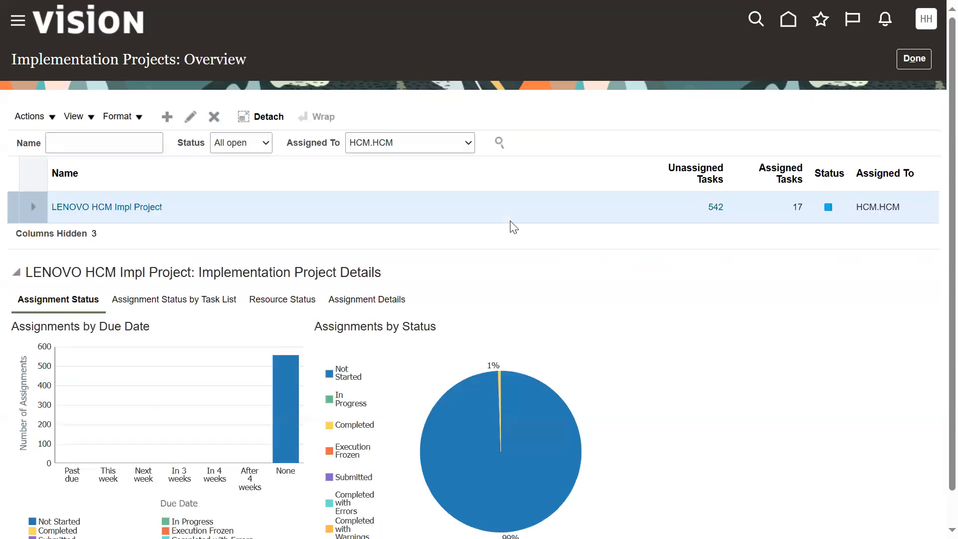
pyautogui.click(354, 298)
pyautogui.click(290, 352)
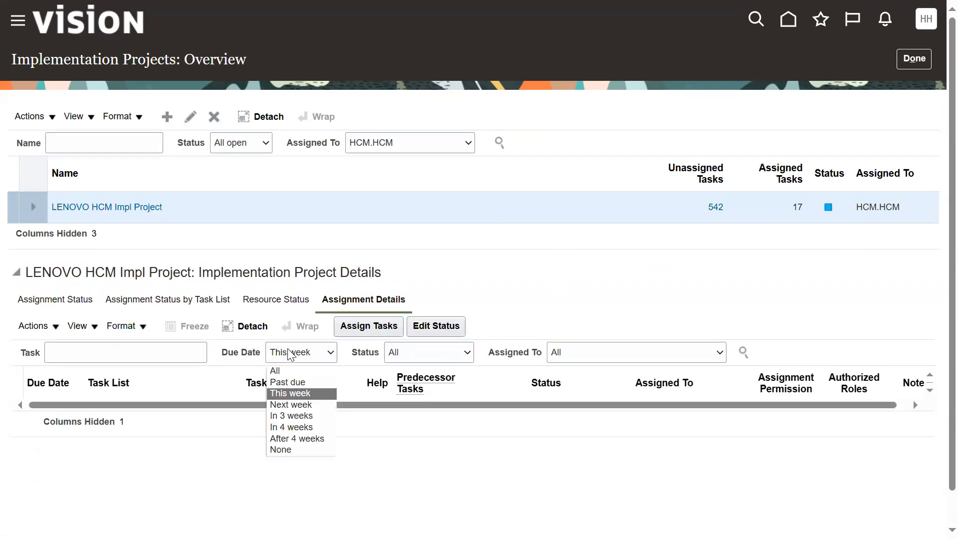
pyautogui.click(286, 371)
pyautogui.click(422, 352)
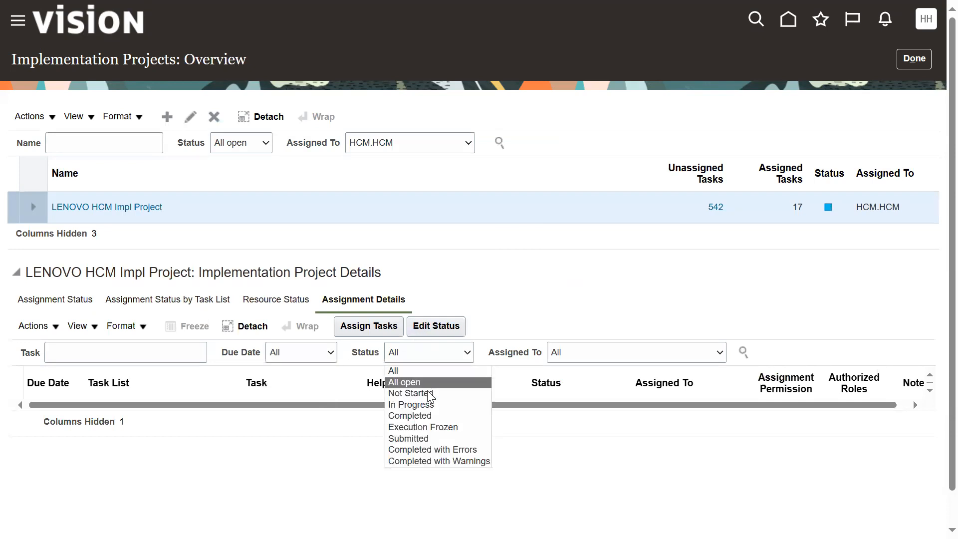
pyautogui.click(419, 415)
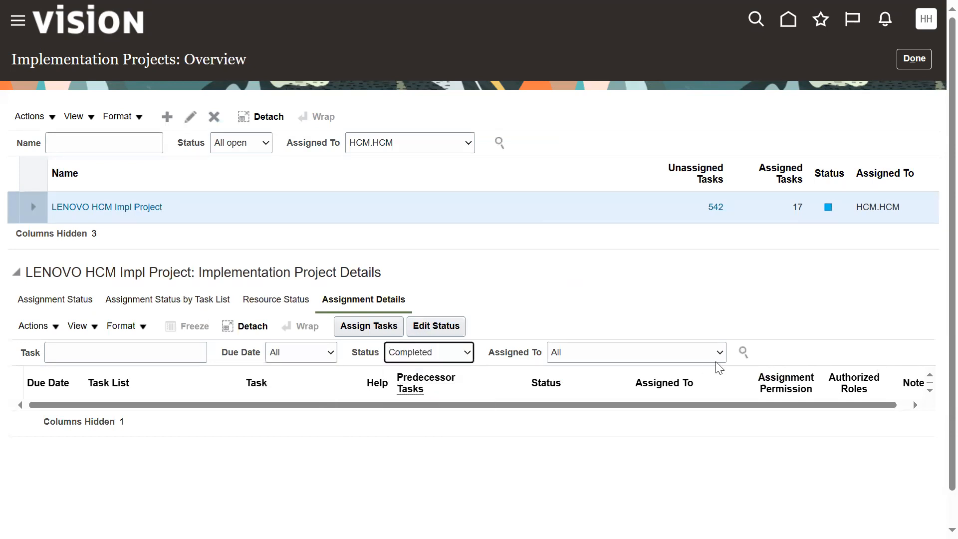
pyautogui.click(740, 354)
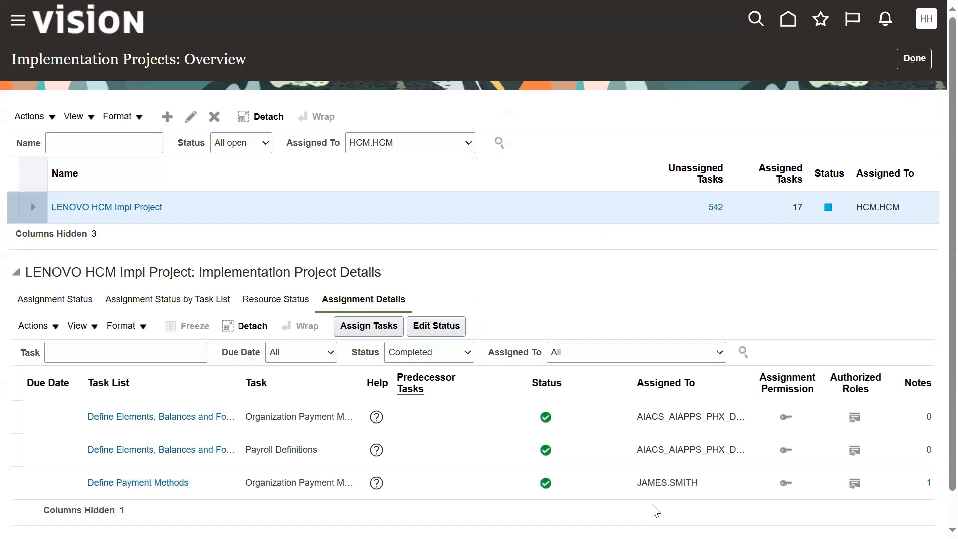
pyautogui.scroll(-2, 933, 464)
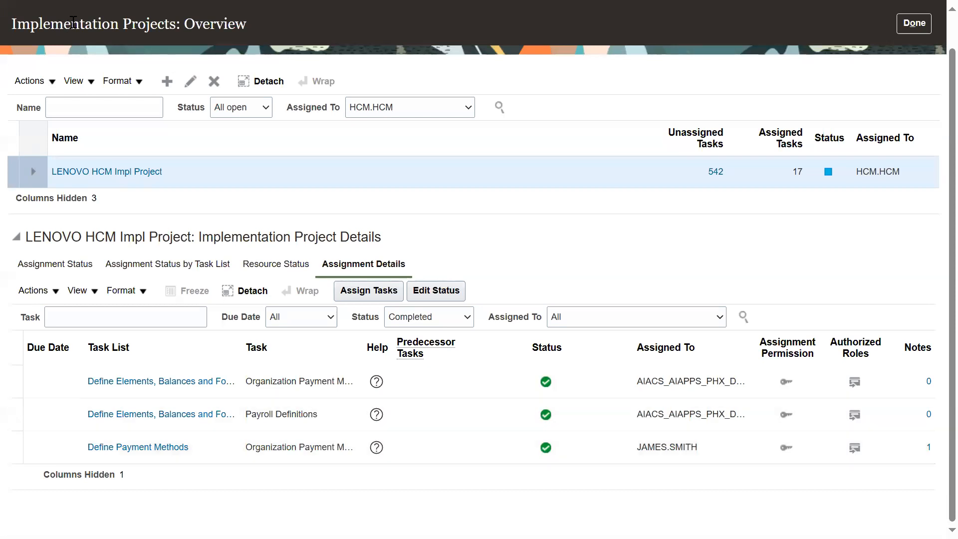
pyautogui.moveTo(18, 23); pyautogui.dragTo(118, 23)
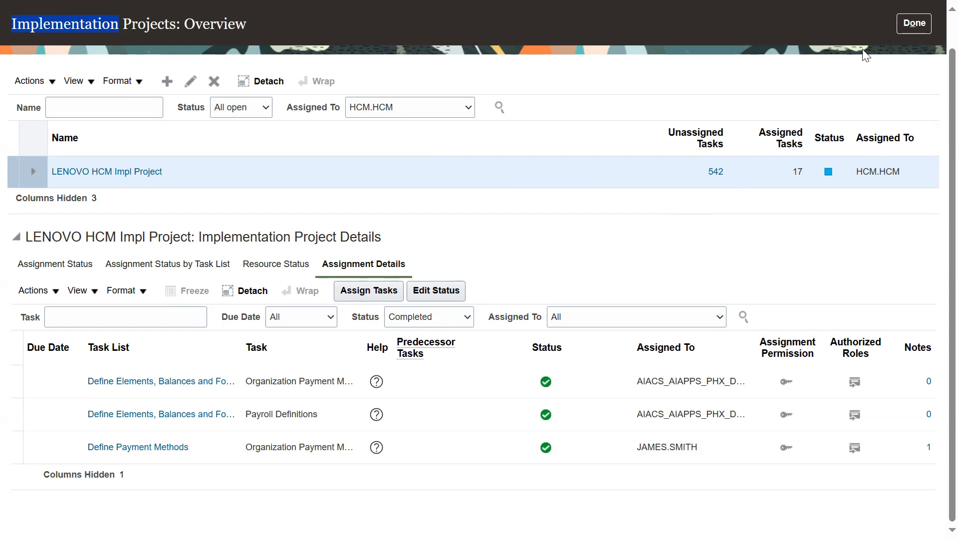
# Step: Leave the overview, go back to the Setup page, and reopen LENOVO HCM Impl Project through Manage Implementation Projects
pyautogui.click(907, 25)
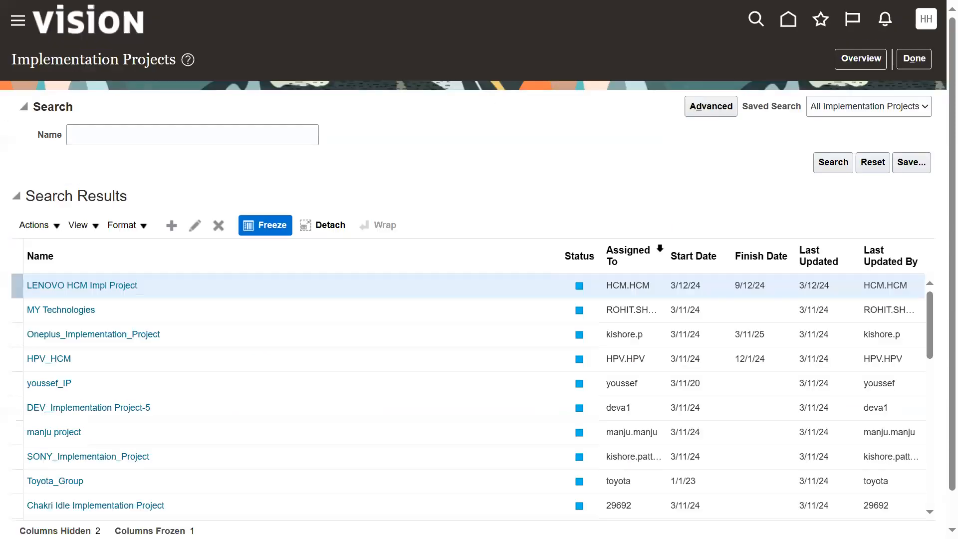
pyautogui.click(914, 60)
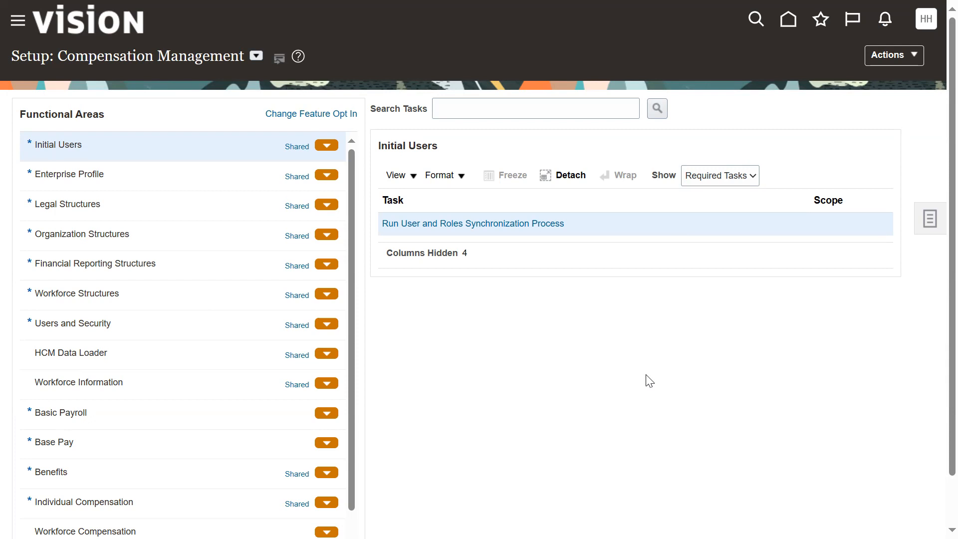
pyautogui.click(930, 218)
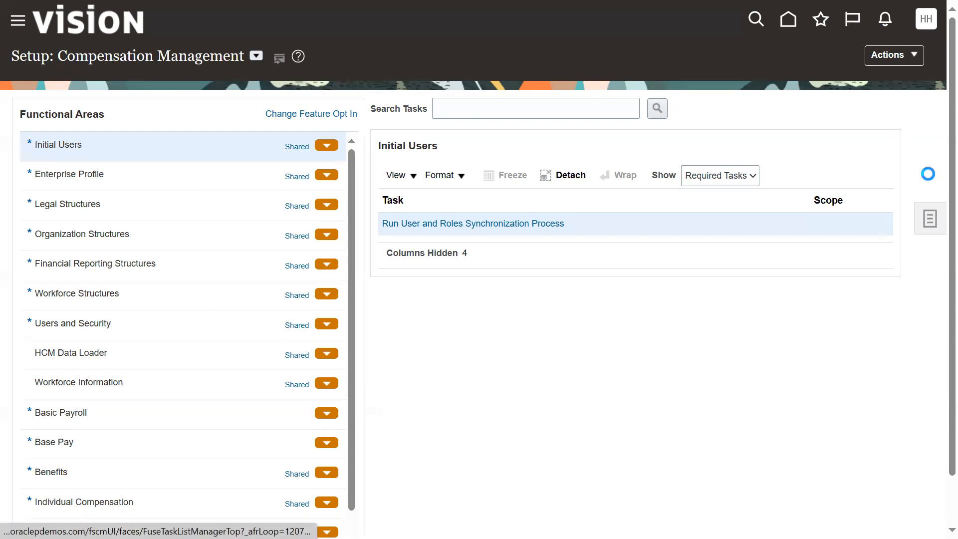
pyautogui.click(858, 104)
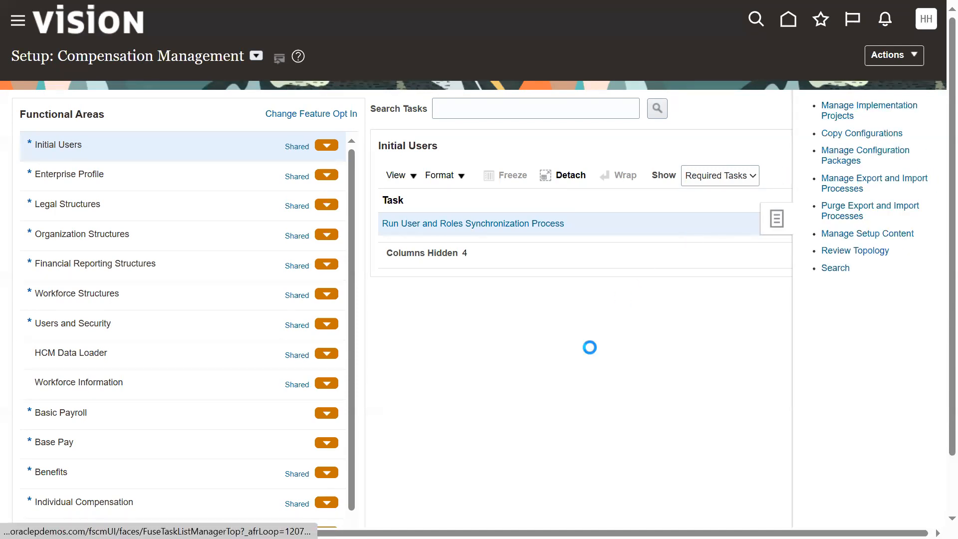
pyautogui.click(125, 286)
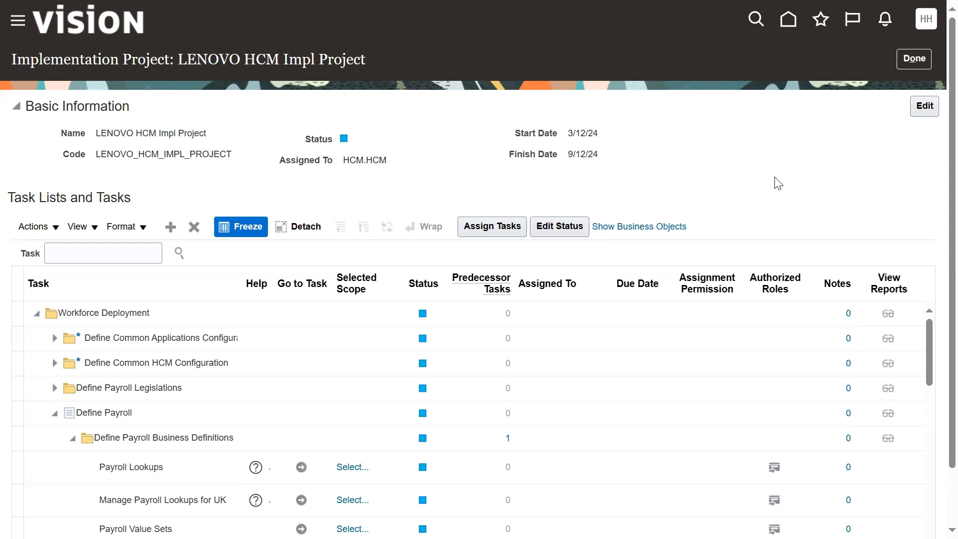
# Step: Close the implementation project, return to the Setup page, and switch the setup offering to Workforce Deployment
pyautogui.click(905, 60)
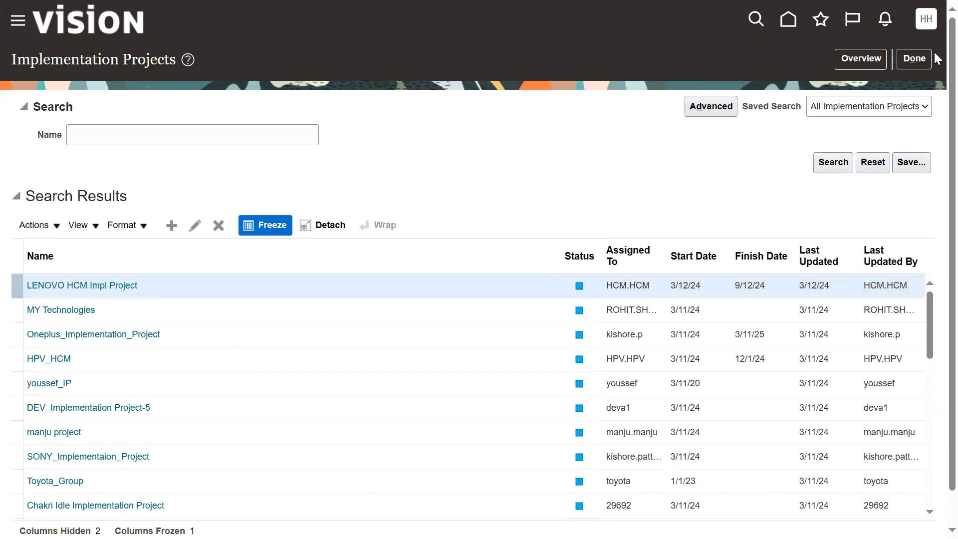
pyautogui.click(914, 60)
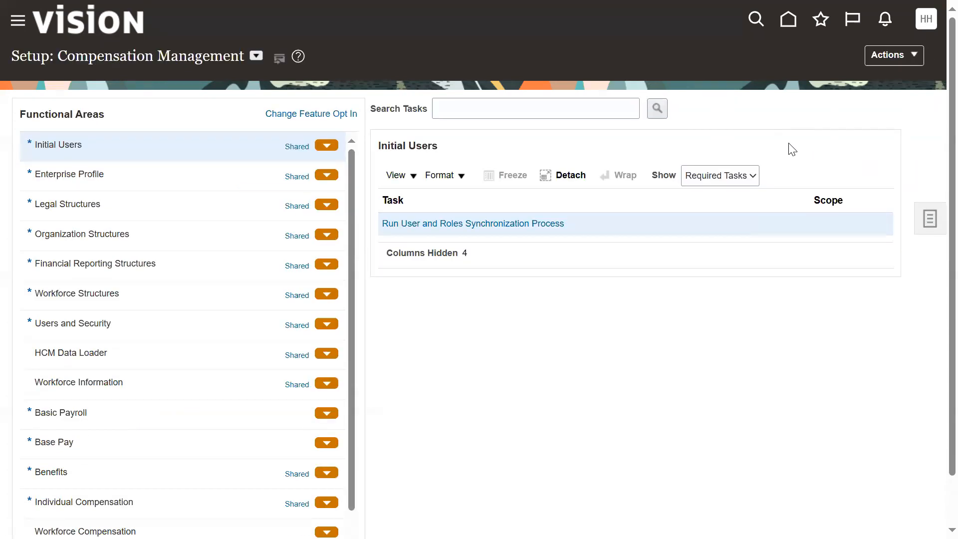
pyautogui.click(923, 230)
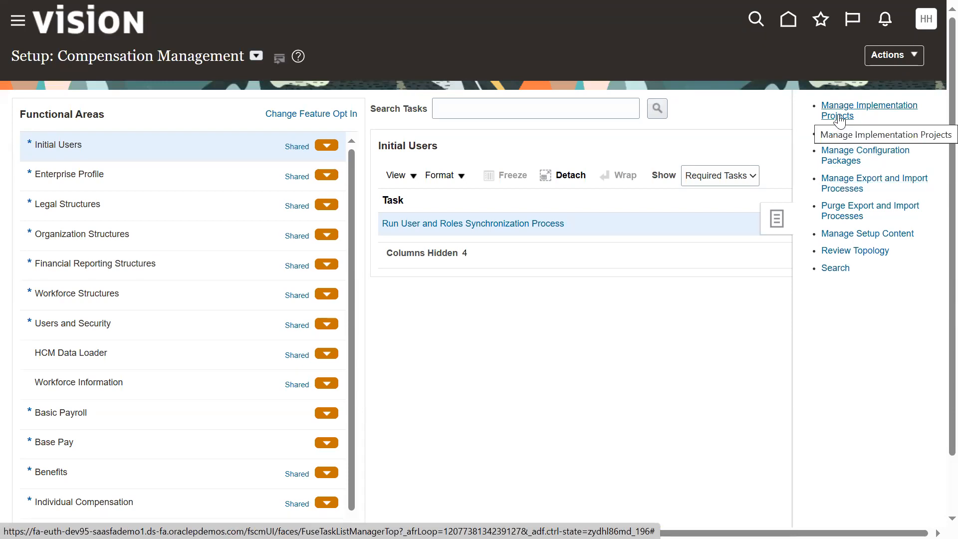
pyautogui.click(256, 57)
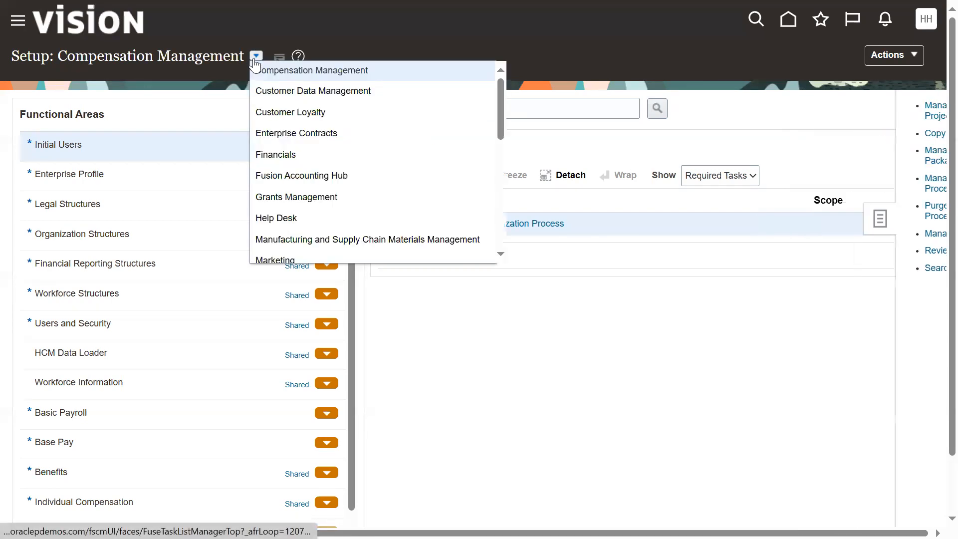
pyautogui.click(509, 114)
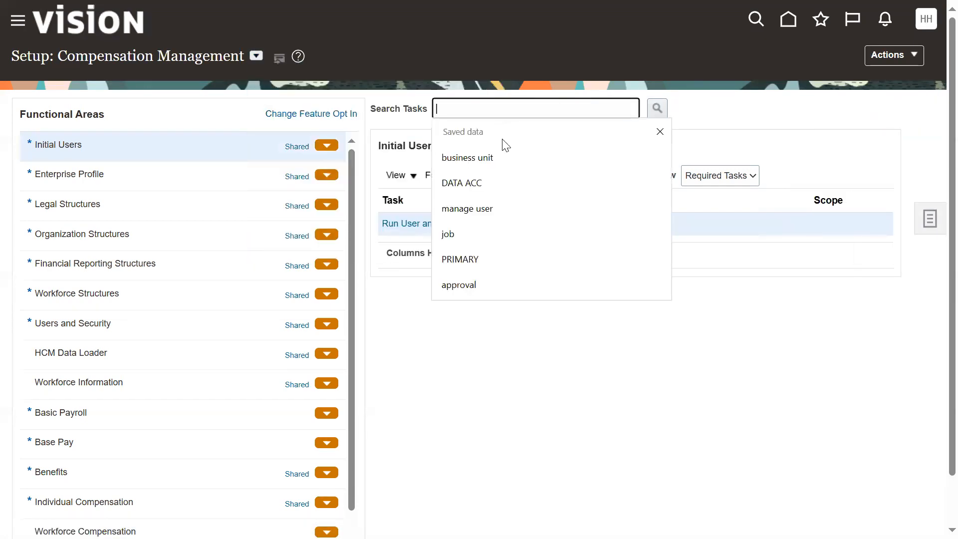
pyautogui.click(256, 57)
pyautogui.moveTo(501, 137); pyautogui.dragTo(478, 262)
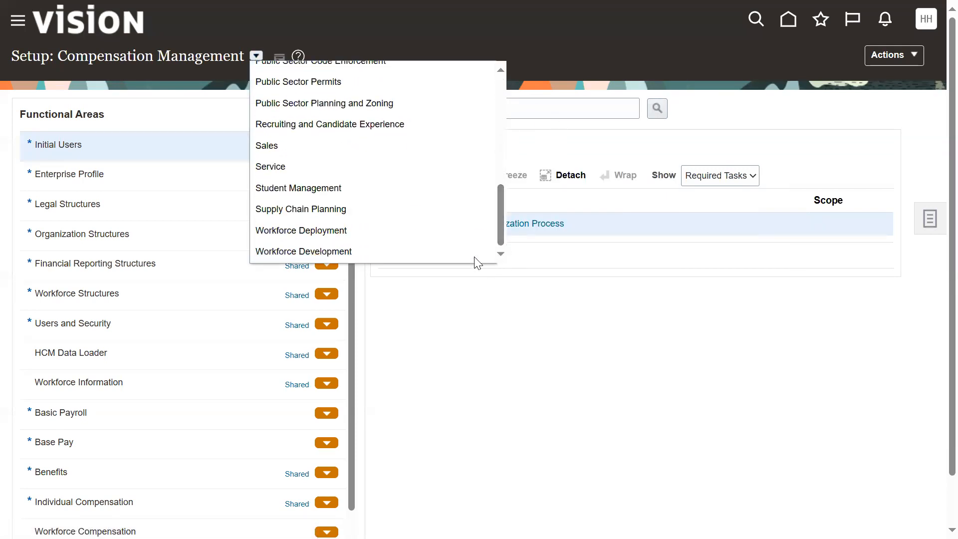
pyautogui.click(336, 234)
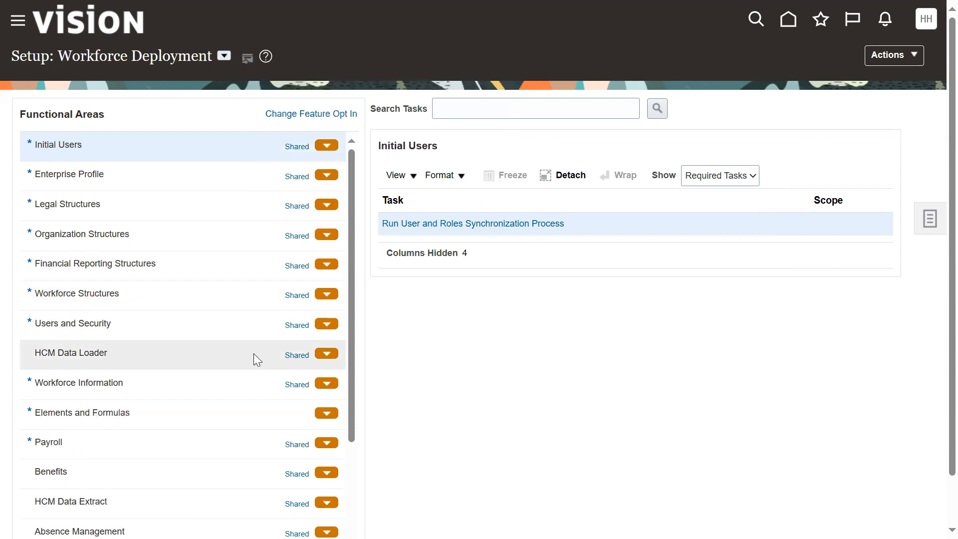
# Step: Show All Tasks for the Payroll functional area and look through its task list
pyautogui.click(87, 444)
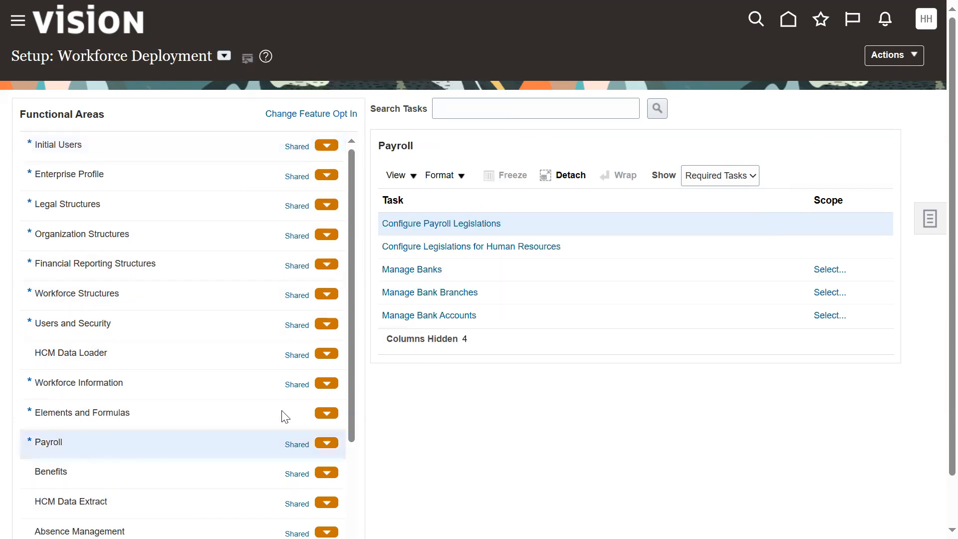
pyautogui.click(698, 176)
pyautogui.click(703, 194)
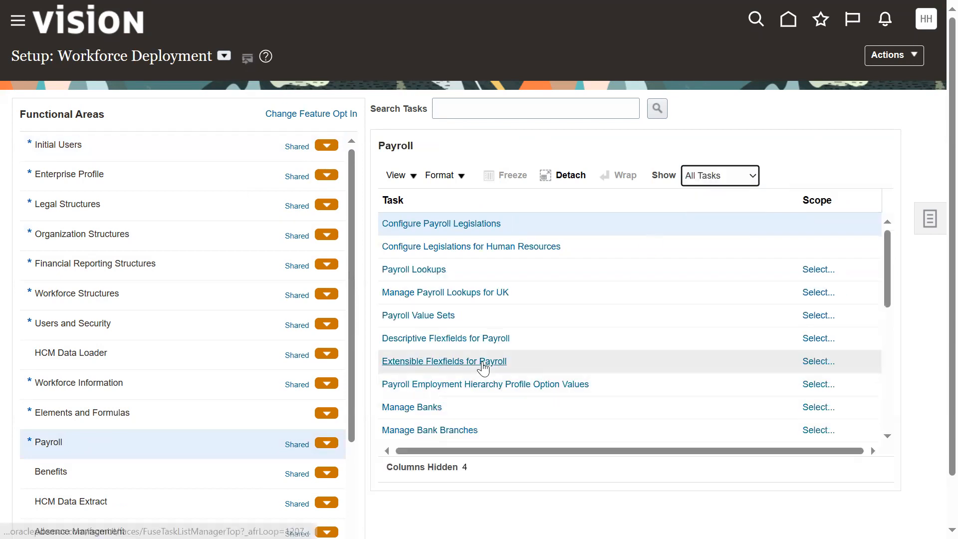
pyautogui.scroll(-5, 484, 361)
pyautogui.scroll(-3, 460, 365)
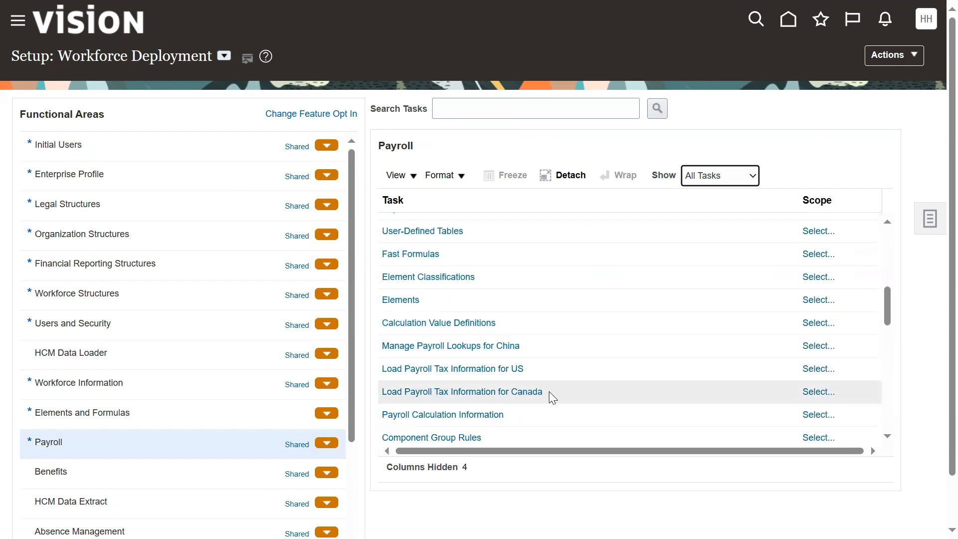
pyautogui.scroll(-3, 548, 391)
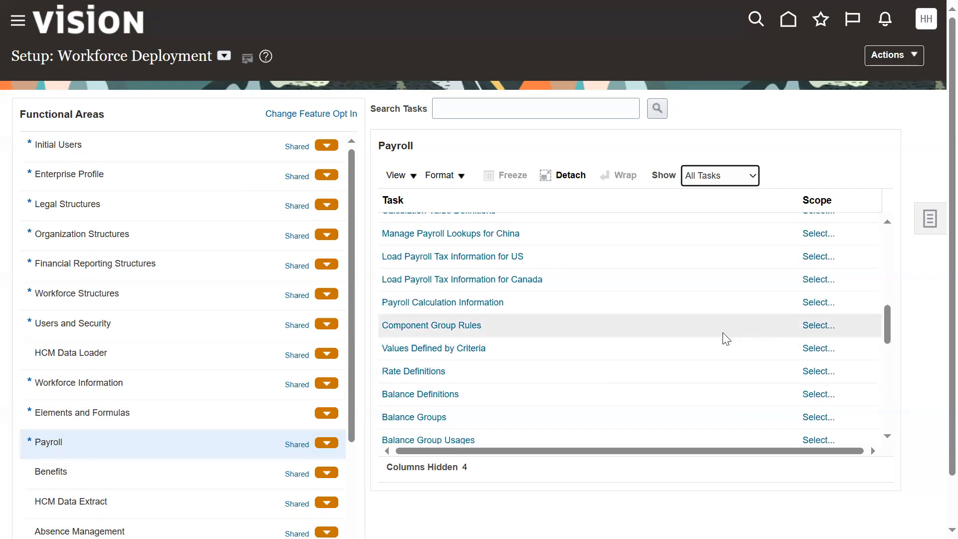
pyautogui.scroll(-8, 707, 353)
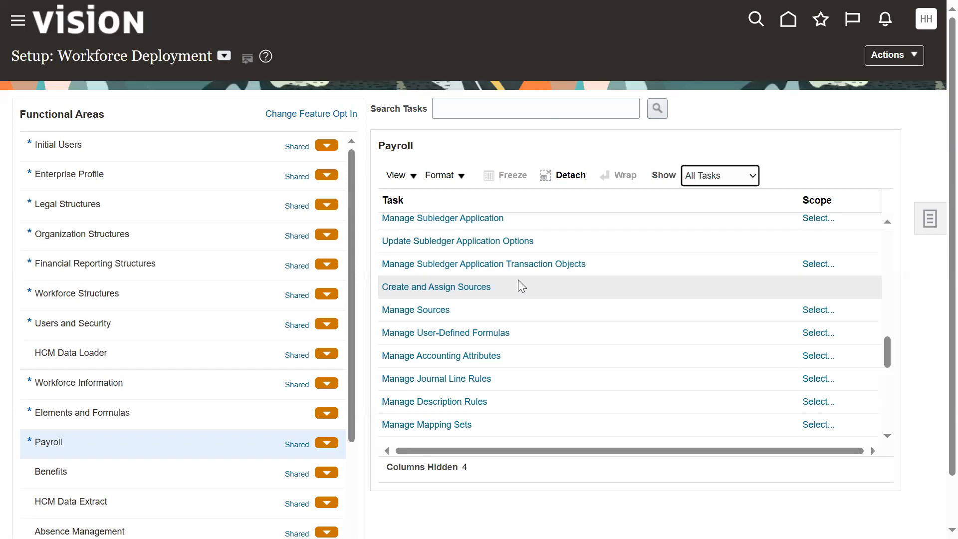
# Step: Highlight the instance's base address within the setup page's URL to examine it, leaving the address as it is
pyautogui.moveTo(563, 1)
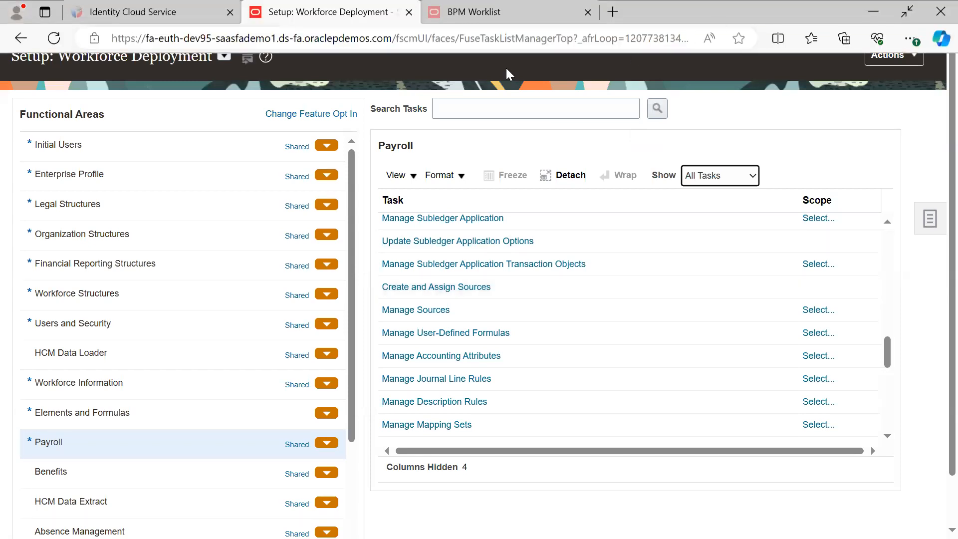
pyautogui.click(402, 39)
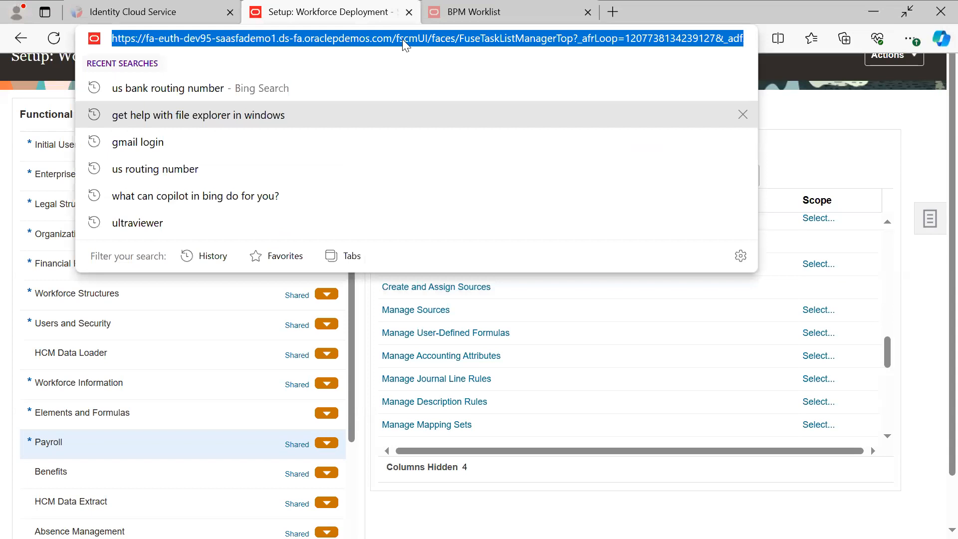
pyautogui.click(402, 39)
pyautogui.moveTo(393, 39); pyautogui.dragTo(96, 50)
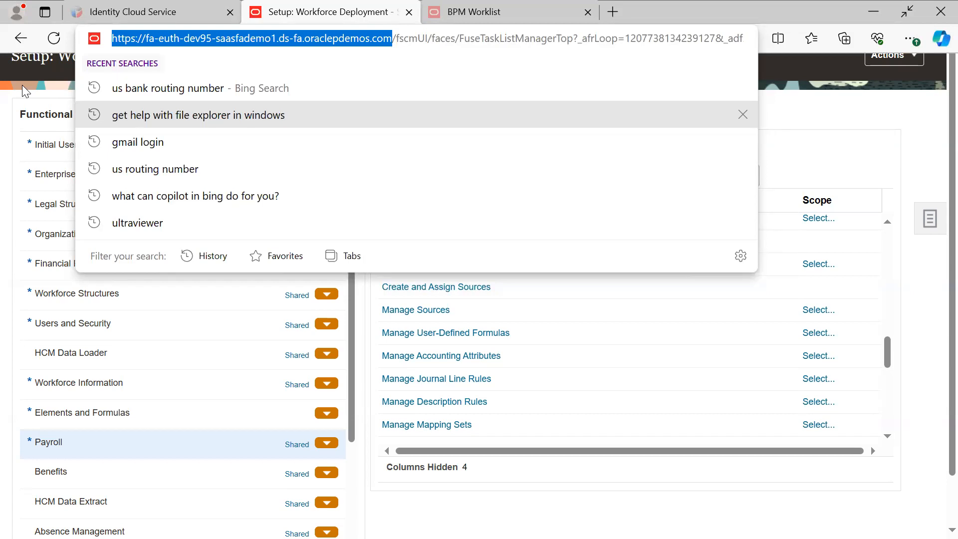
pyautogui.click(781, 95)
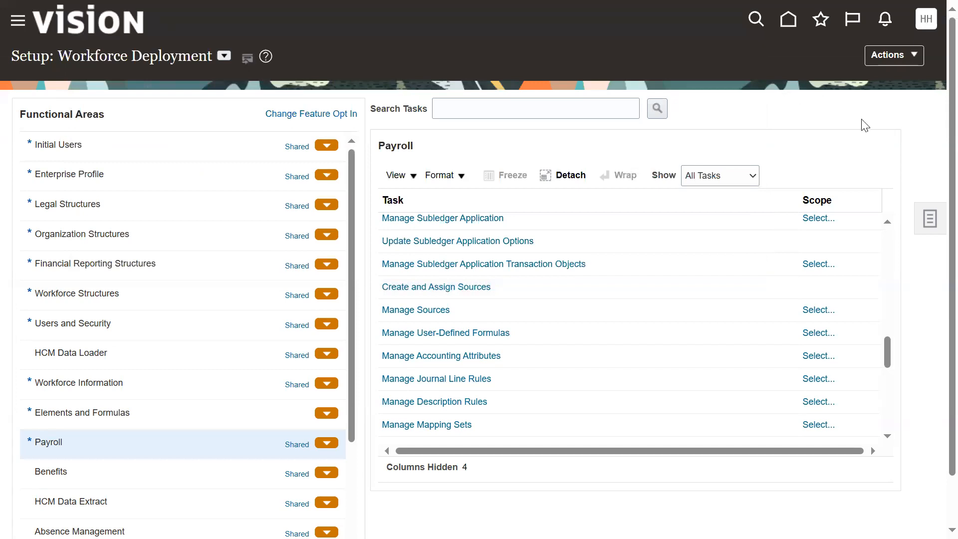
# Step: Look through the setup page's related task links and the Export, Import, CSV and Compare actions available for Workforce Deployment
pyautogui.click(929, 218)
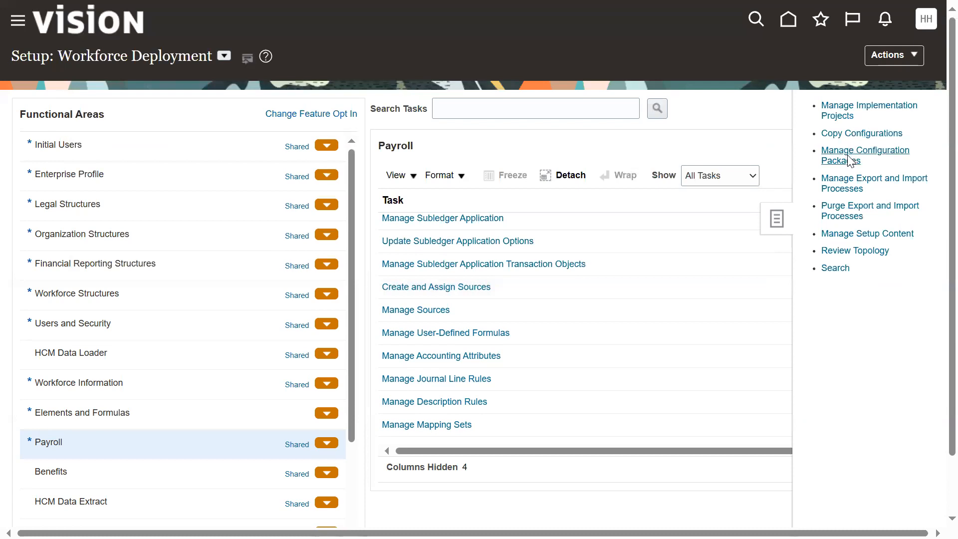
pyautogui.click(910, 57)
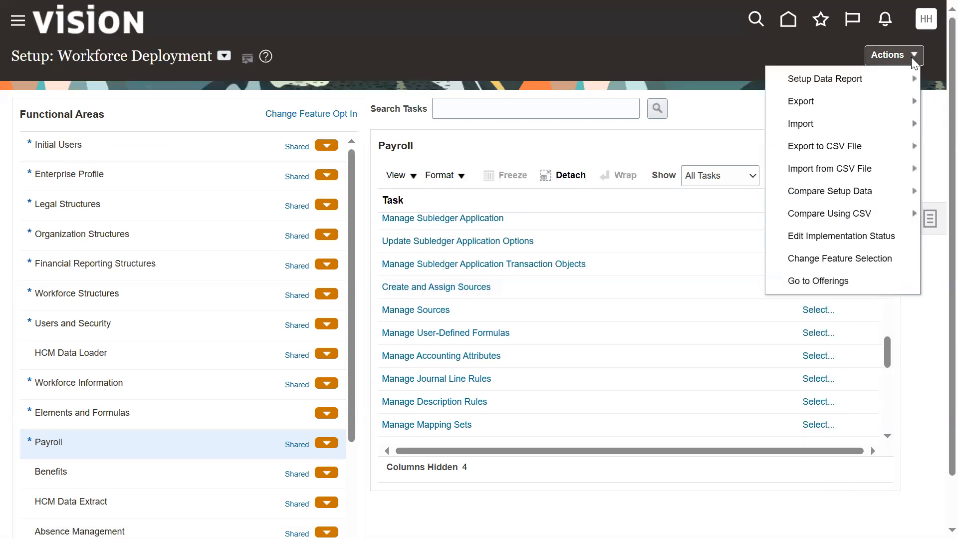
pyautogui.moveTo(841, 99)
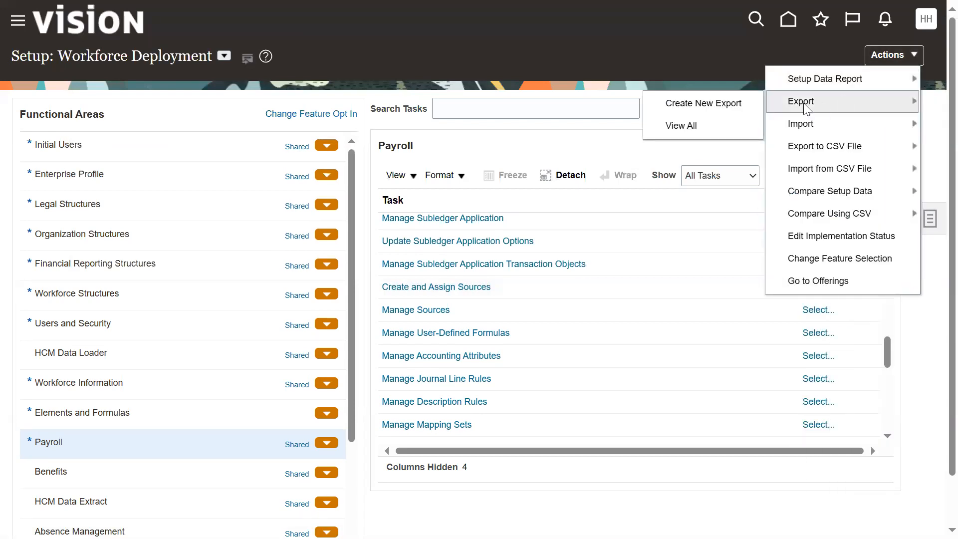
pyautogui.moveTo(793, 128)
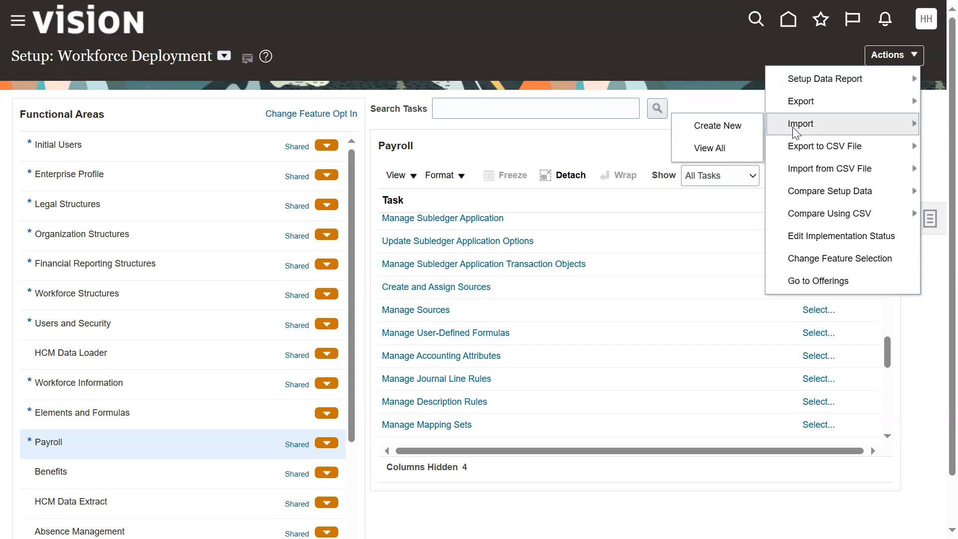
pyautogui.moveTo(811, 151)
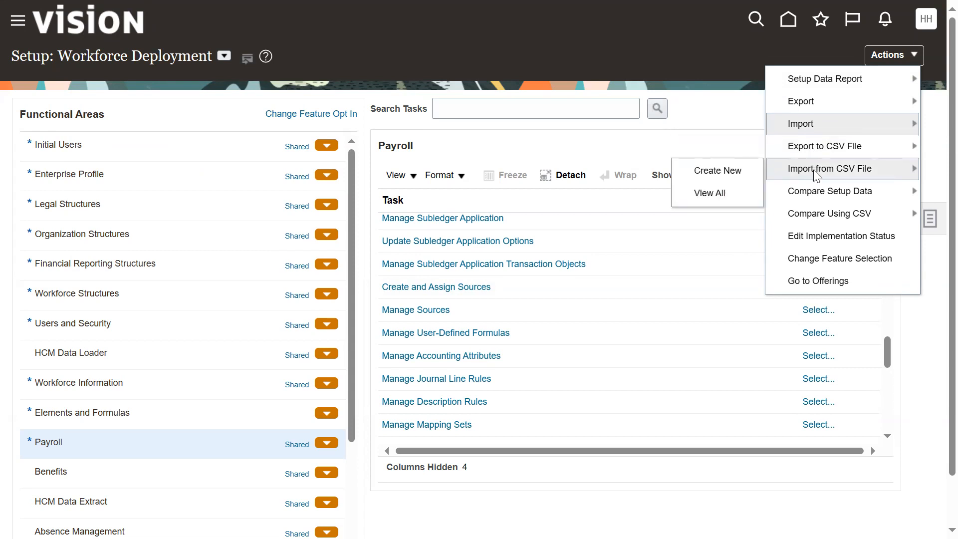
pyautogui.moveTo(856, 220)
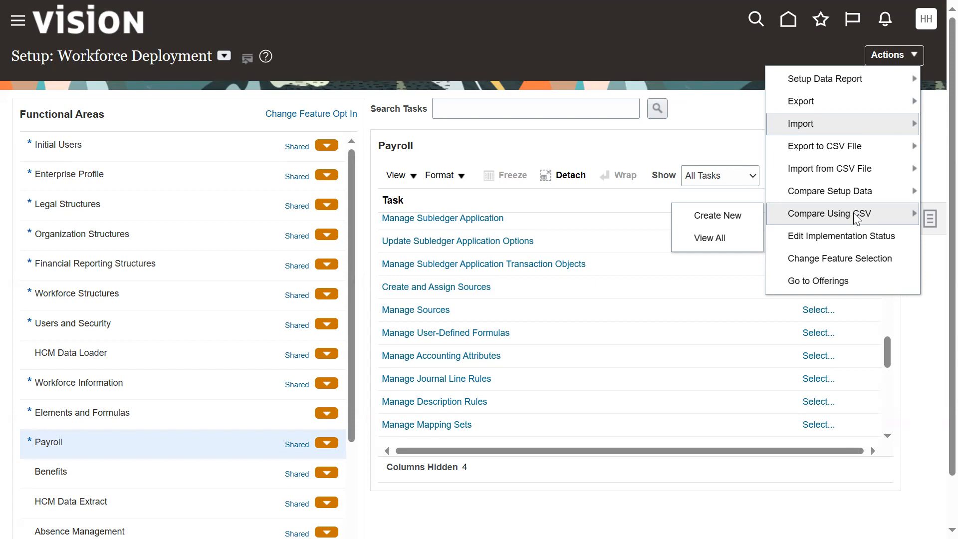
pyautogui.click(208, 21)
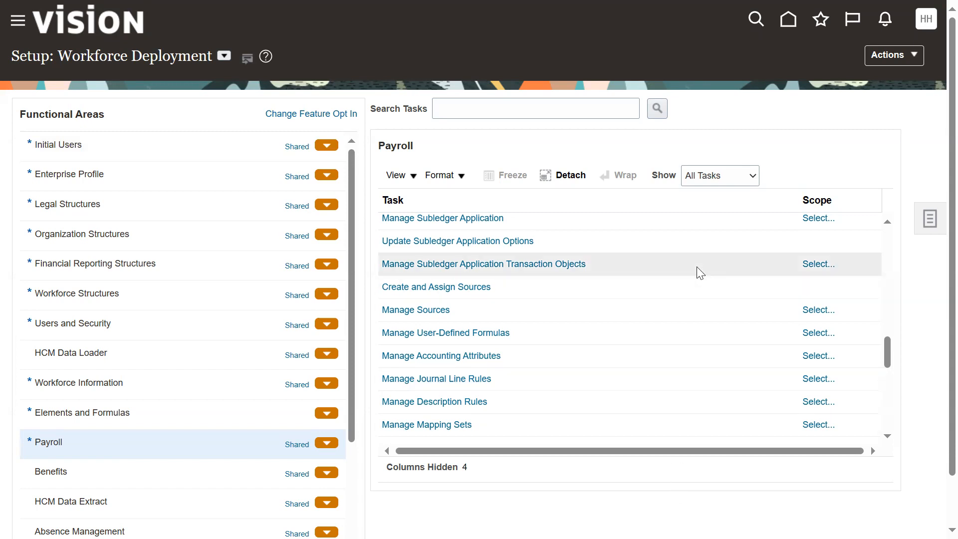
# Step: Switch to the Class-1.txt notes in Notepad++ and add the lines "User Account" and "Implementation Roles" below the ERP comparison
pyautogui.hotkey('alt', 'Tab')
pyautogui.hotkey('alt', 'Tab')
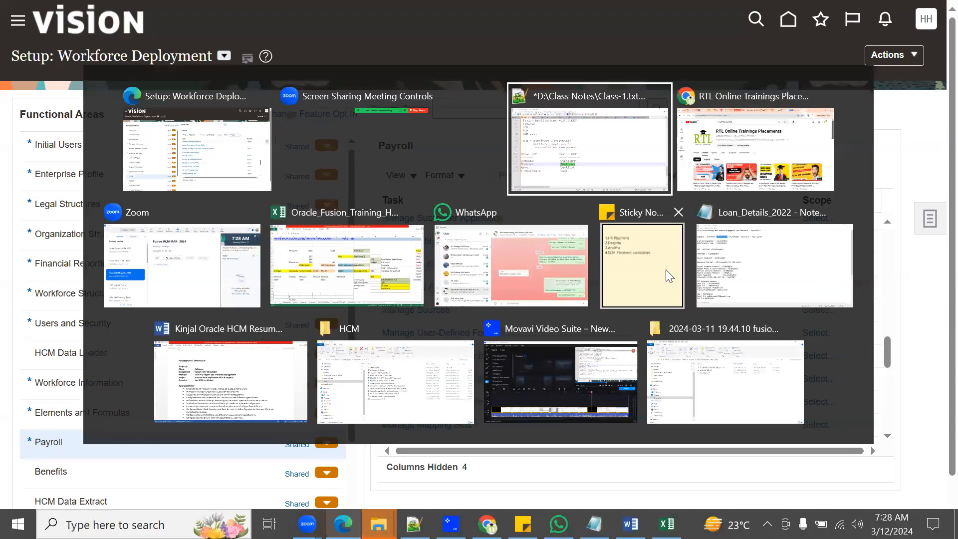
pyautogui.click(272, 447)
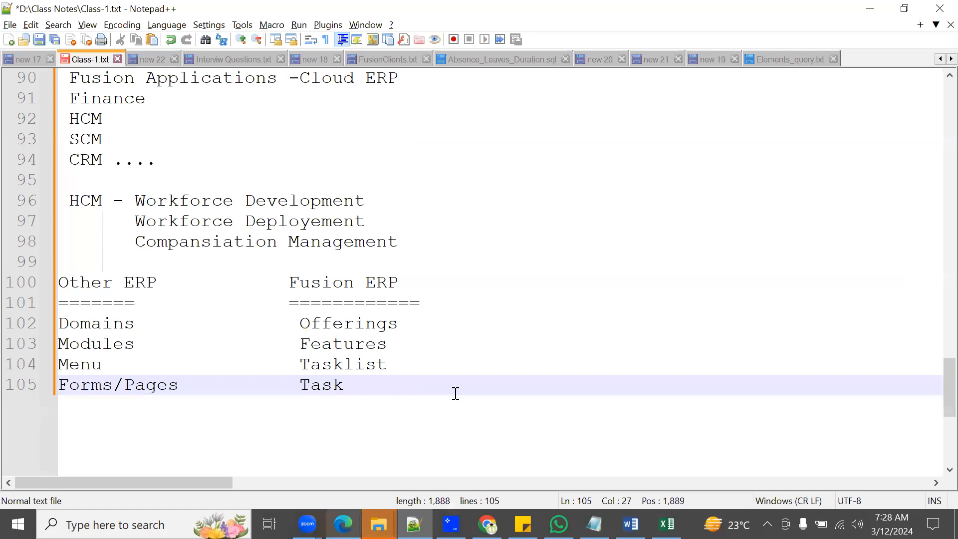
pyautogui.press('Return')
pyautogui.press('Return')
pyautogui.write('Use')
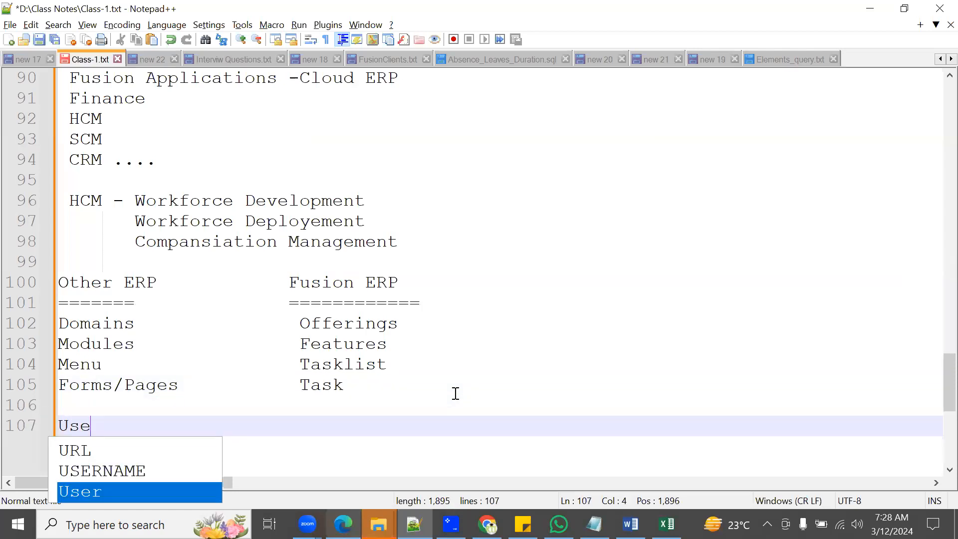
pyautogui.write('r Acount')
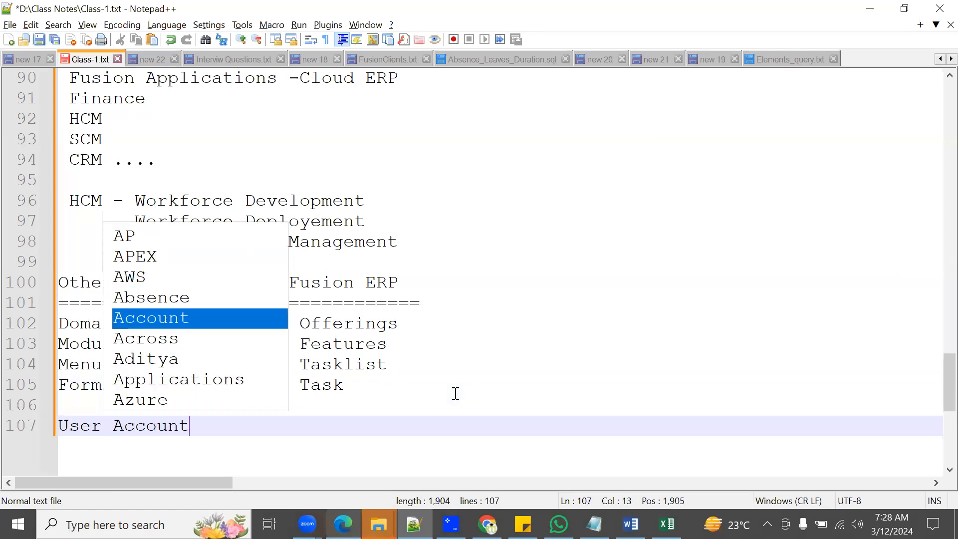
pyautogui.press('Return')
pyautogui.write('Implem')
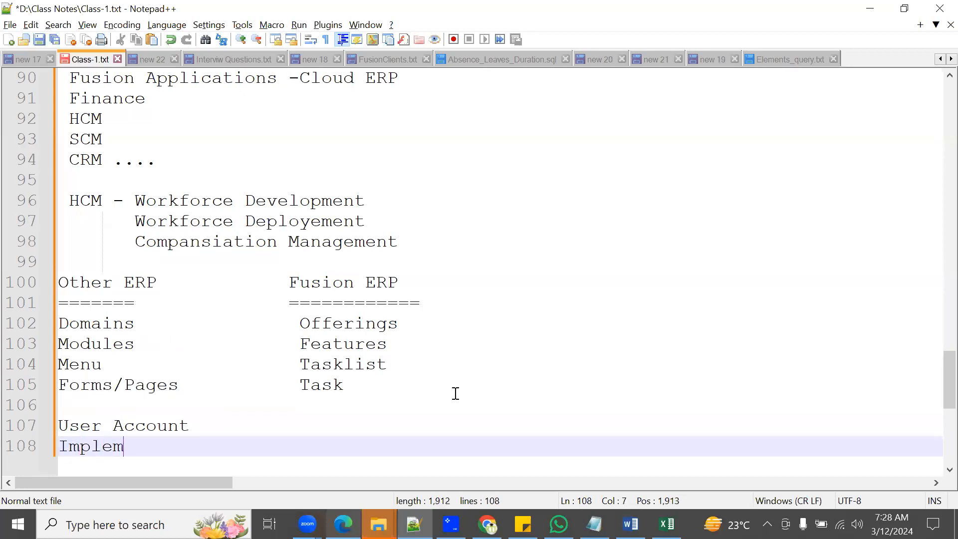
pyautogui.write('entation Roles')
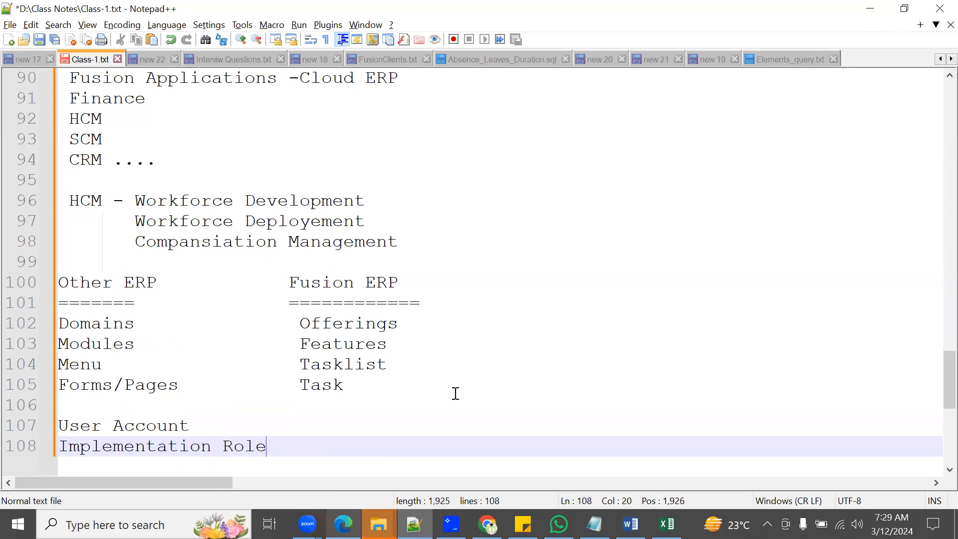
# Step: Add the lines "FSM" and "Security Console" to the list of class topics
pyautogui.press('Return')
pyautogui.write('FSM')
pyautogui.press('Return')
pyautogui.write('Se')
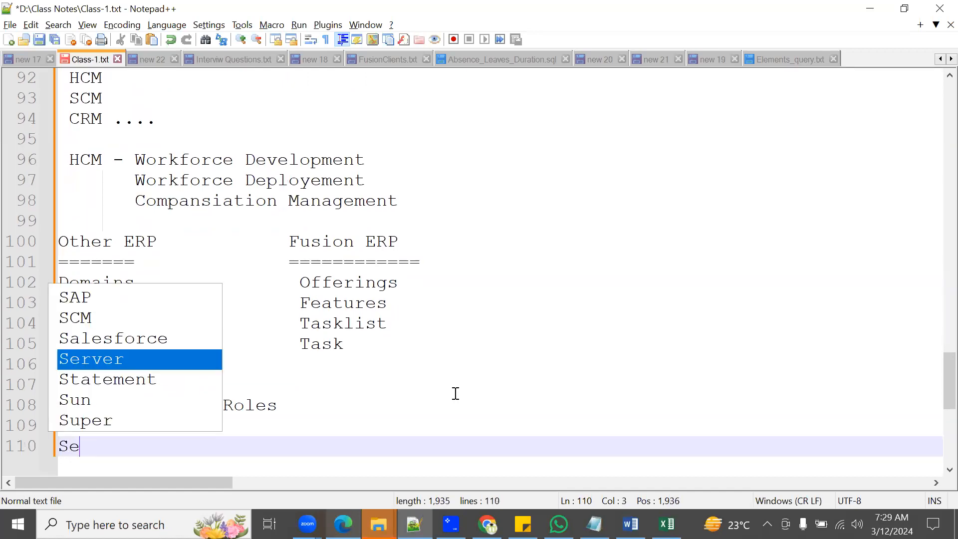
pyautogui.write('curity Console')
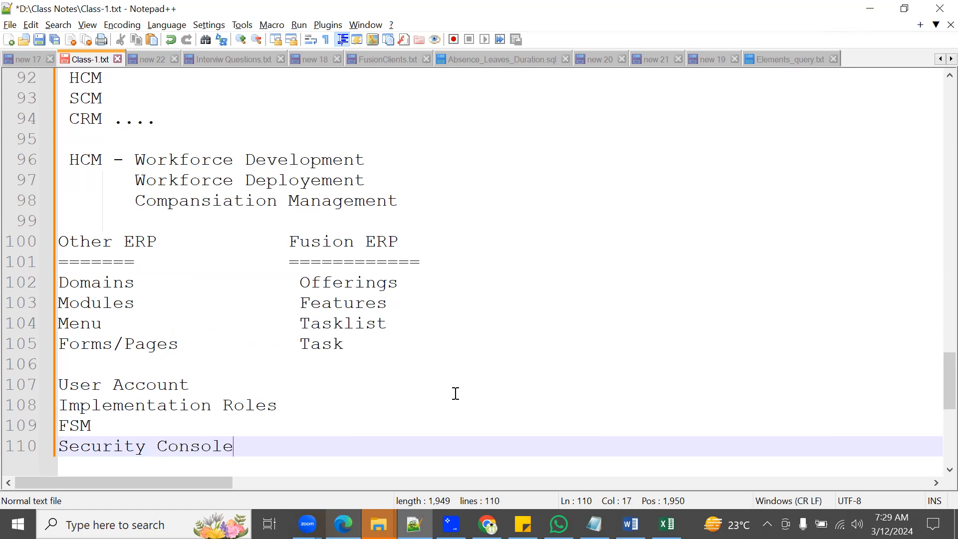
pyautogui.press('Return')
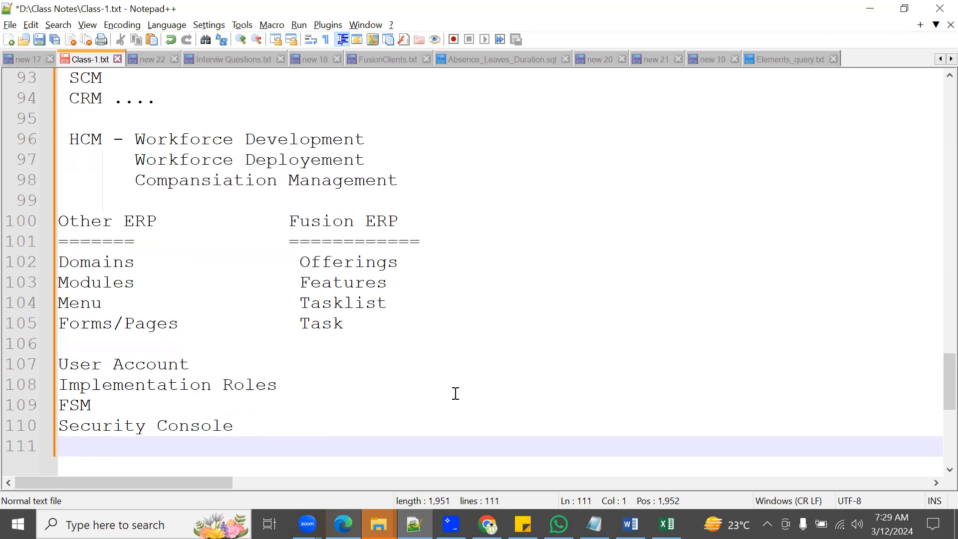
# Step: Finish the topic list with the lines "Add Task users/Update/Notes" and "Offerings"
pyautogui.write('Add A')
pyautogui.press('BackSpace')
pyautogui.write('T')
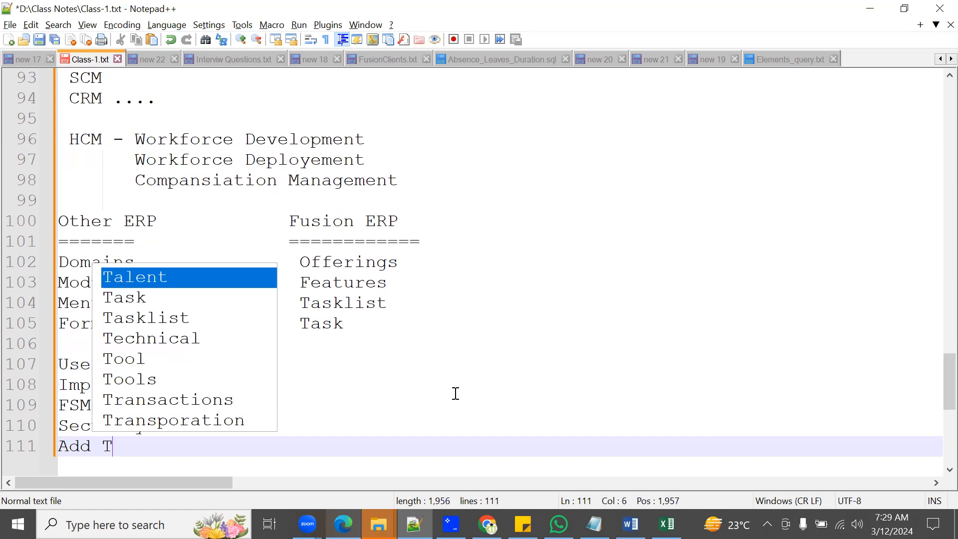
pyautogui.write('ask users')
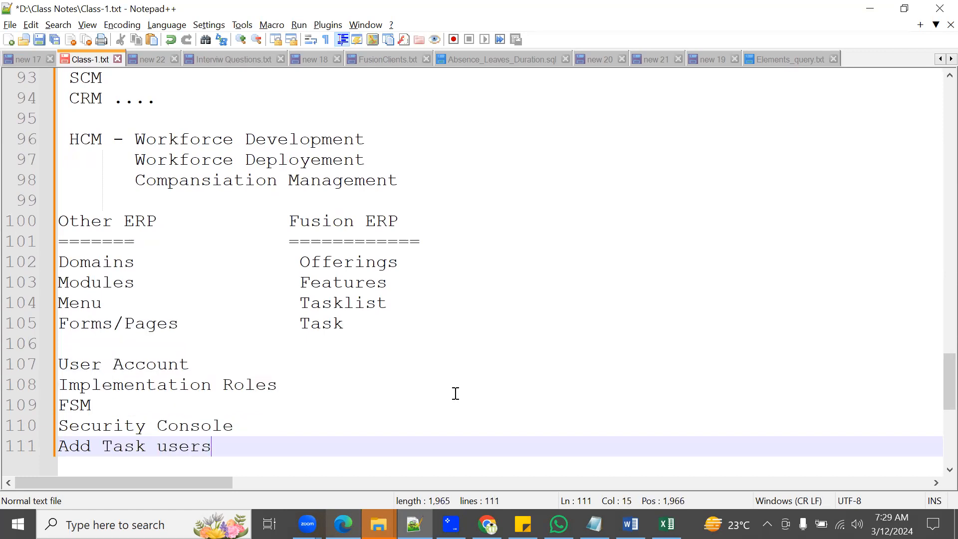
pyautogui.write('/Update')
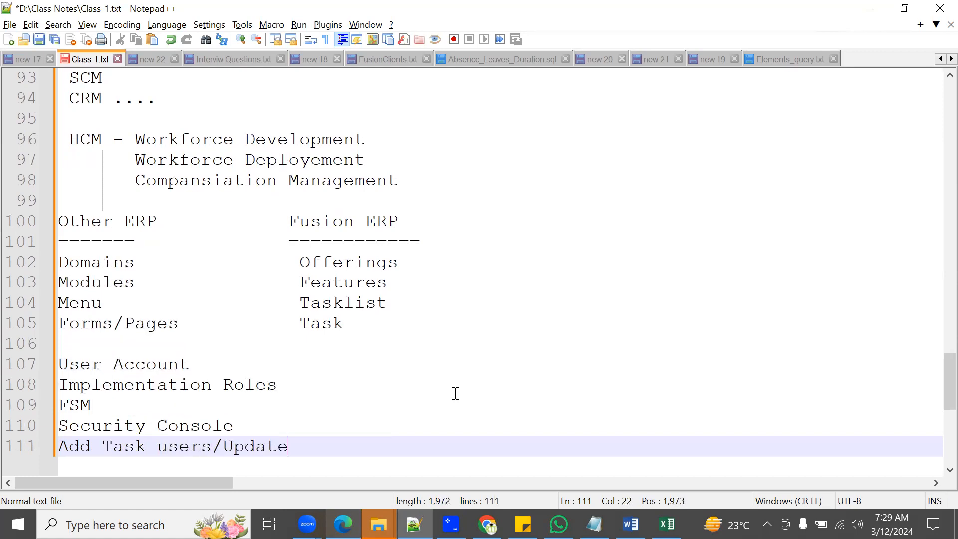
pyautogui.write('/Notes')
pyautogui.press('Return')
pyautogui.write('Offerings')
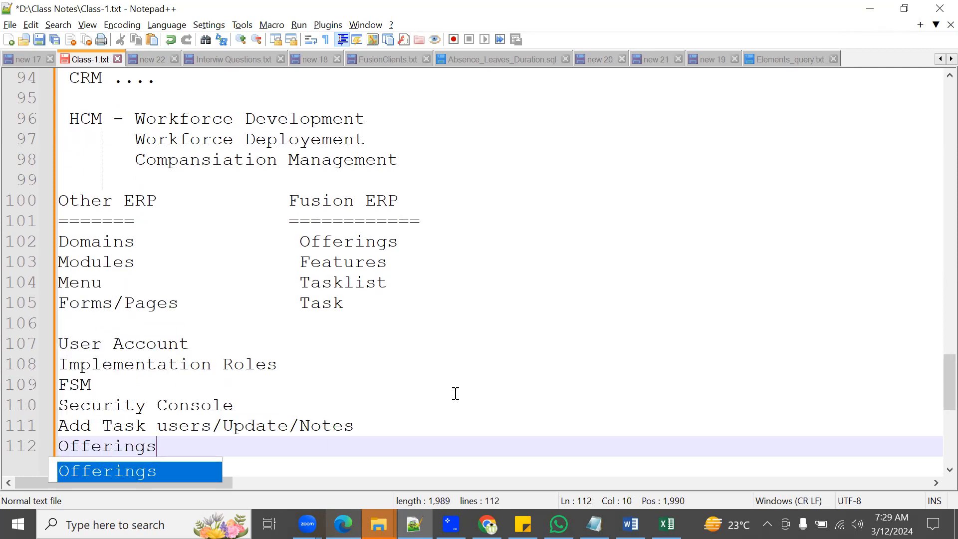
pyautogui.press('Escape')
pyautogui.press('Return')
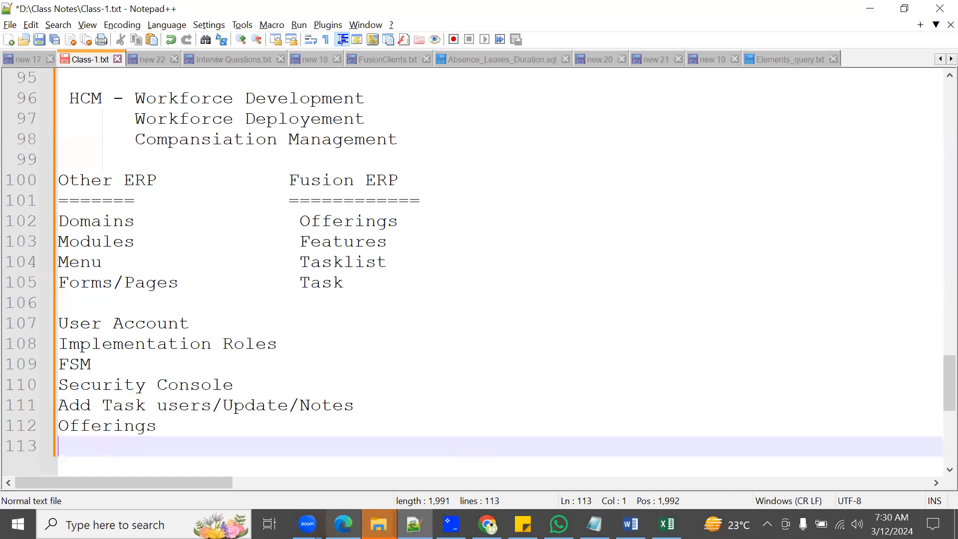
# Step: Switch to Chrome to view the RTL Online Trainings channel's latest videos, and check March 14 in the system calendar
pyautogui.click(481, 522)
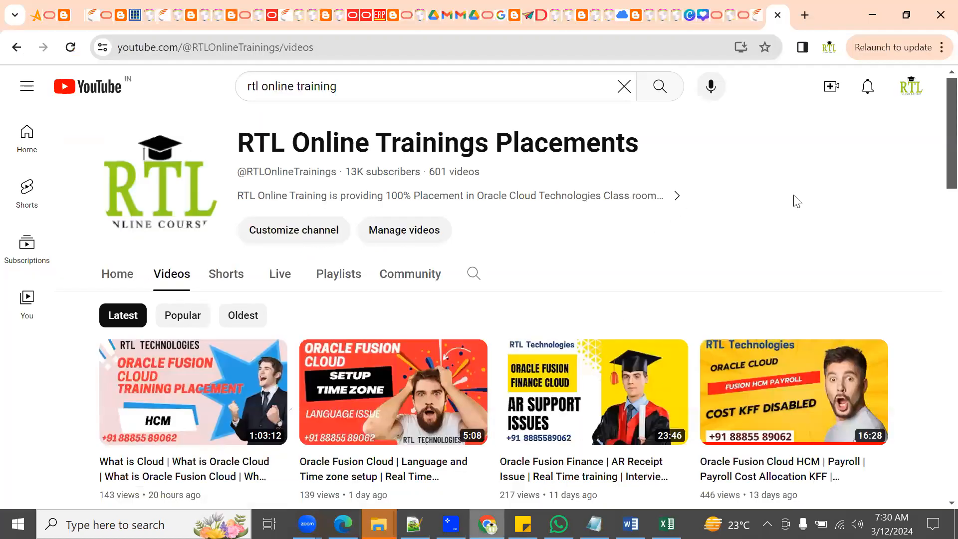
pyautogui.scroll(-1, 800, 198)
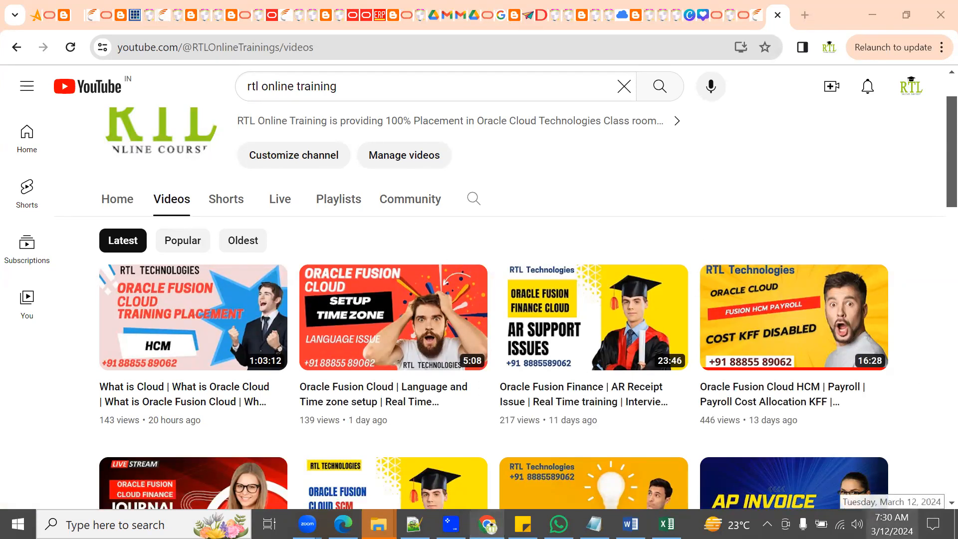
pyautogui.click(891, 524)
pyautogui.click(862, 232)
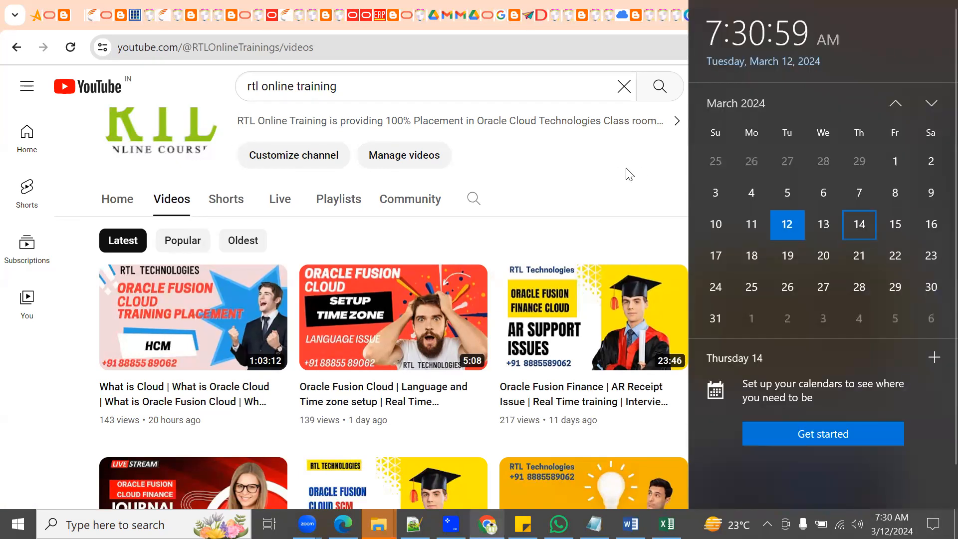
pyautogui.click(592, 167)
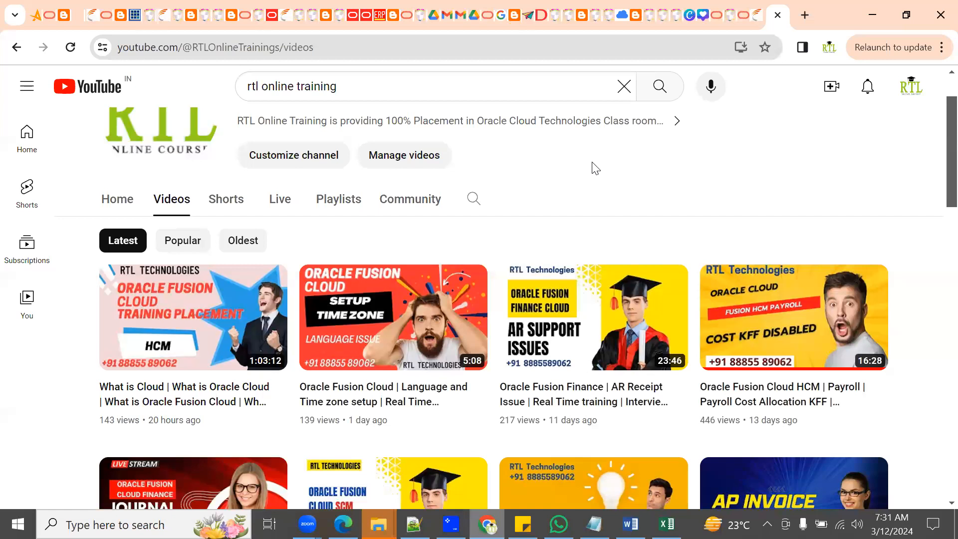